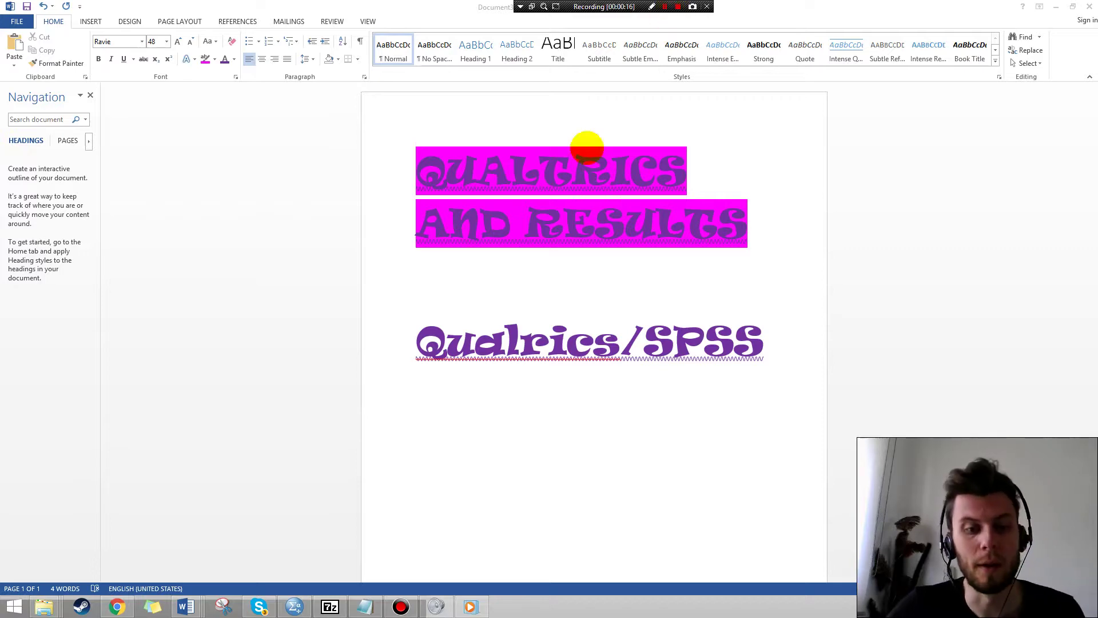
Switch from the 'QUALTRICS AND RESULTS' Word document to Chrome with the YouTube video.
left_click(117, 606)
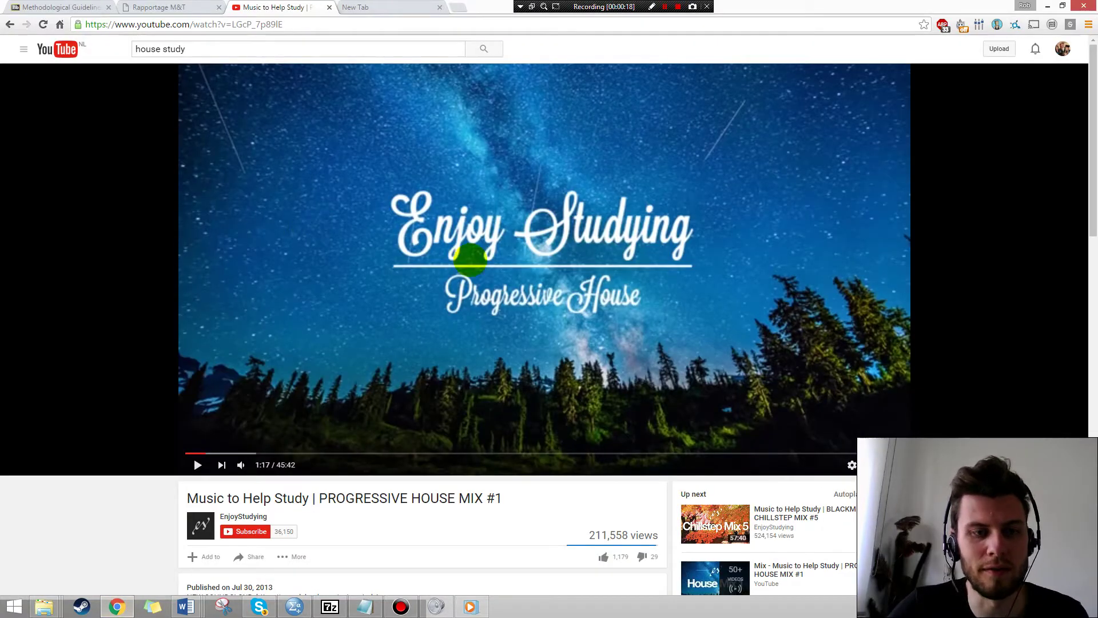
Play the Progressive House study music mix and move to the blank new tab.
left_click(468, 256)
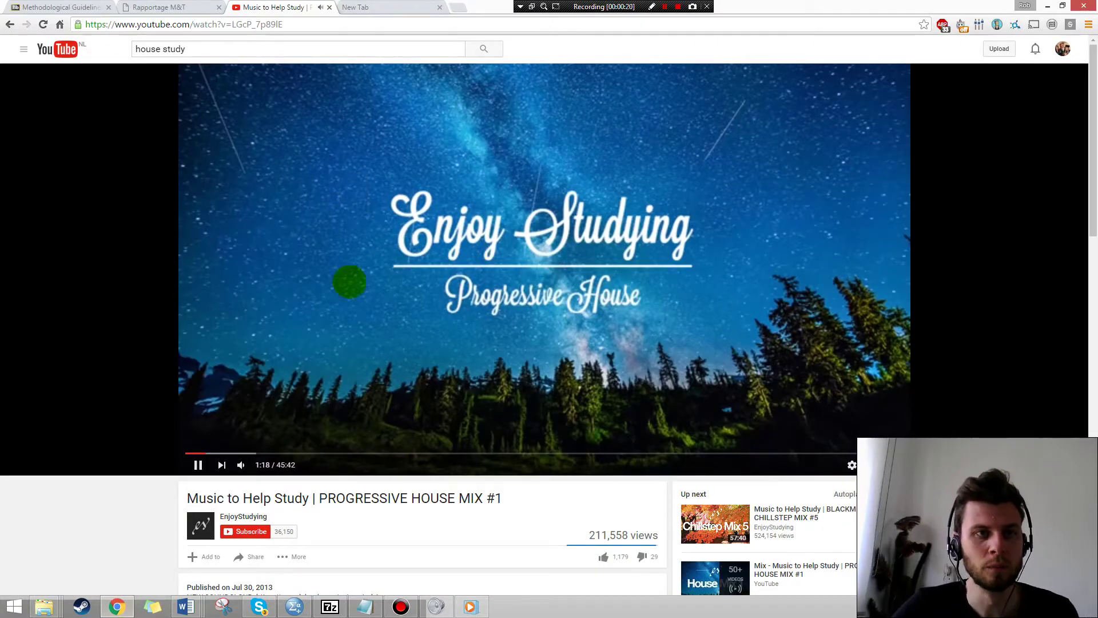
left_click(393, 9)
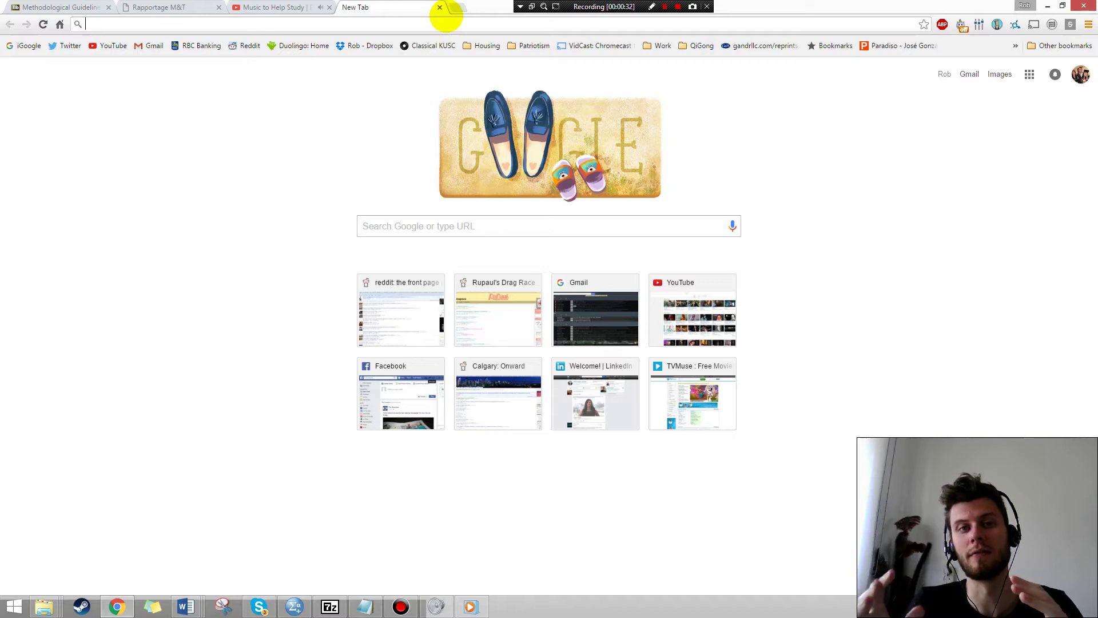
Go to eu.qualtrics.com/ControlPanel and sign in to reach the My Surveys list.
type("qualtrics.com")
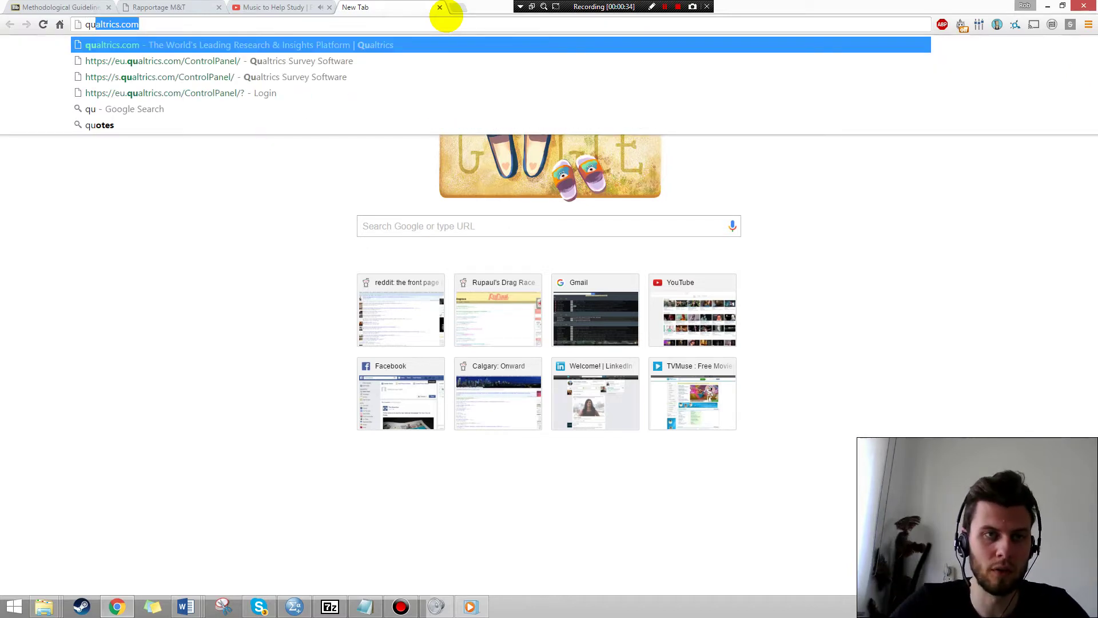
left_click(360, 60)
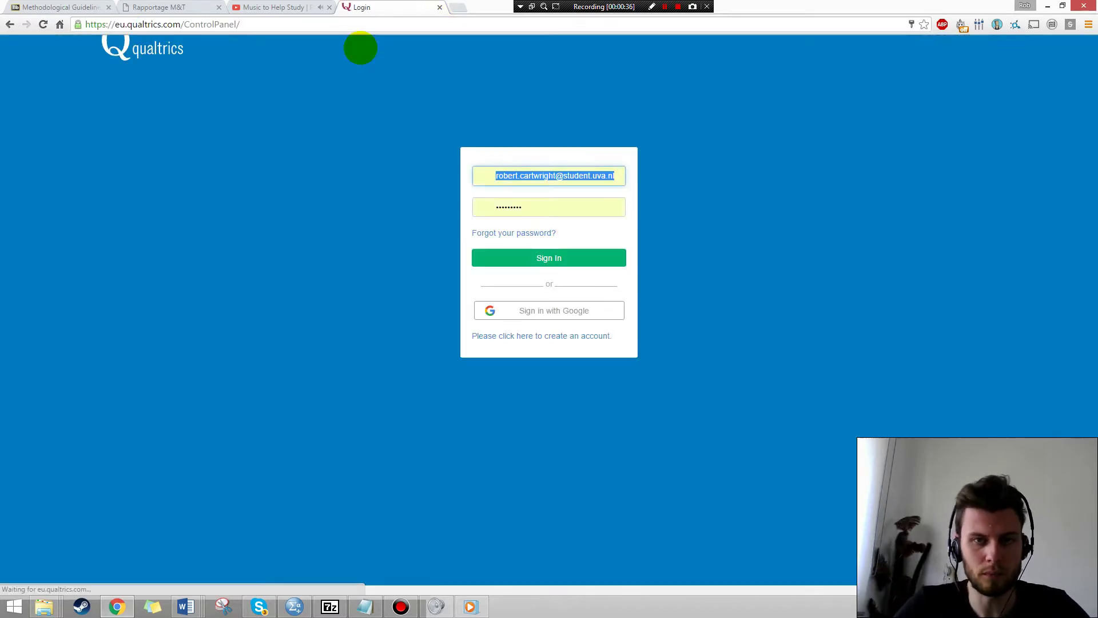
left_click(576, 263)
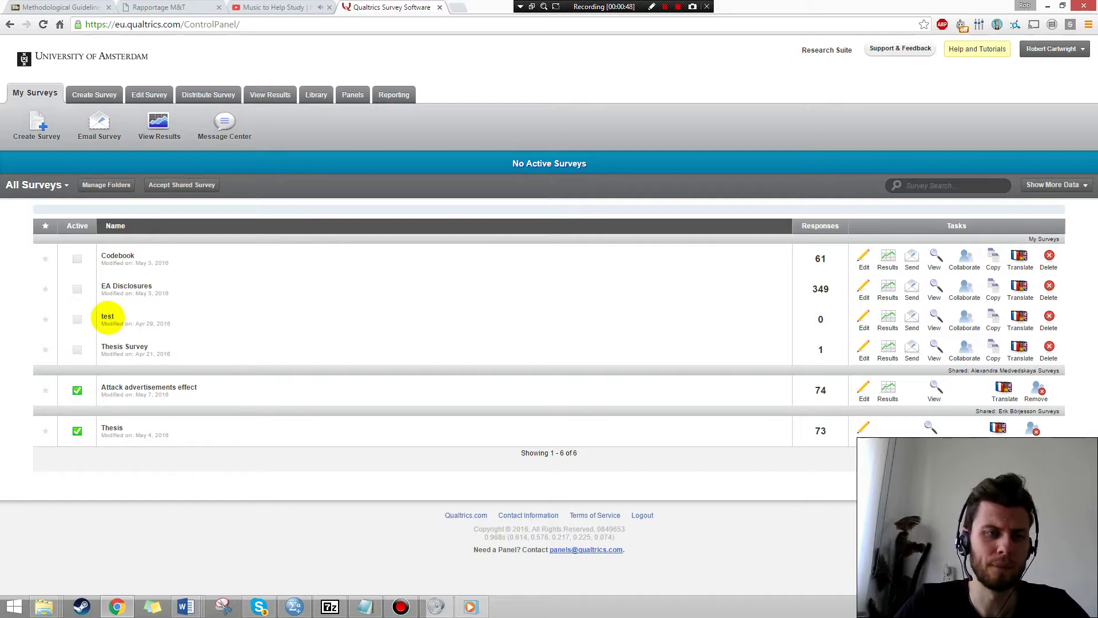
Open the EA Disclosures survey's View Results page with its 320 completed responses.
left_click(127, 285)
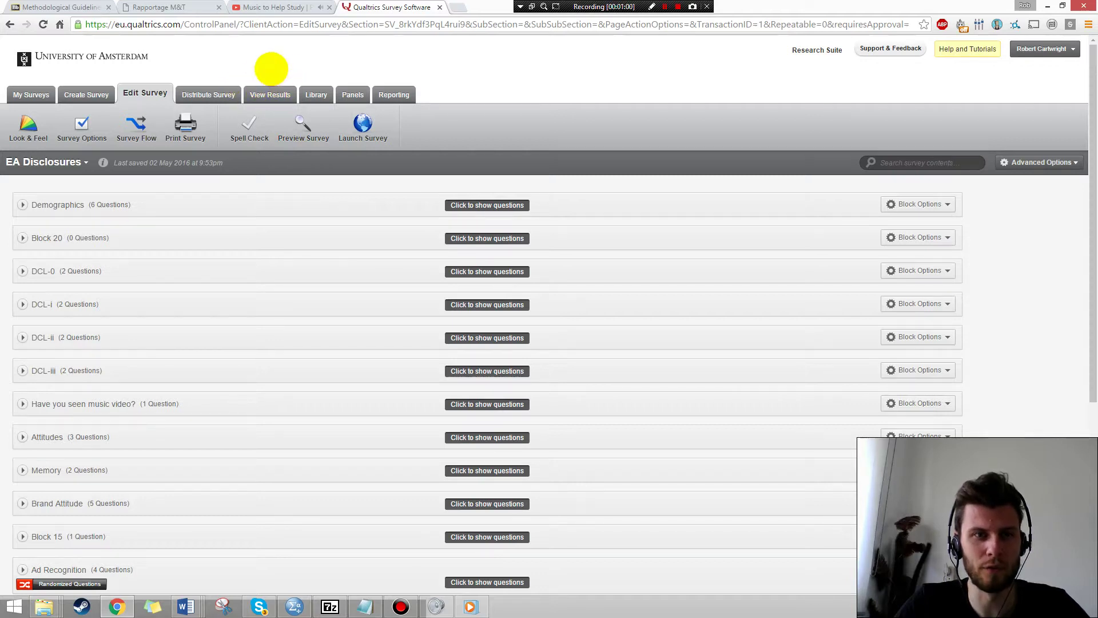
left_click(266, 93)
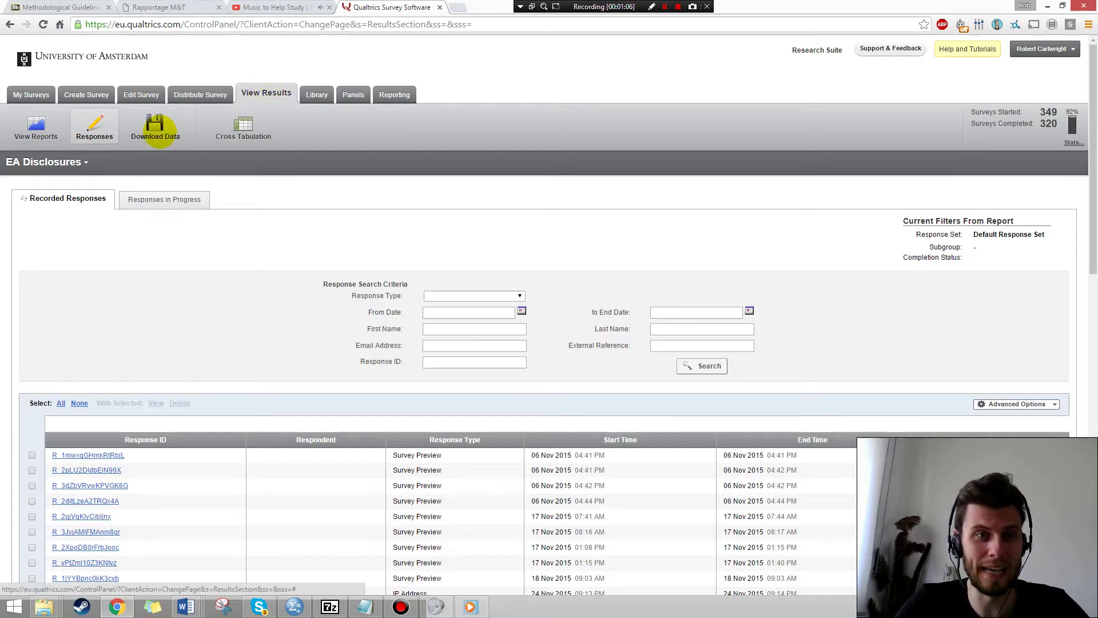
Export the EA Disclosures data through Download Data as a zipped SPSS .sav file.
left_click(160, 129)
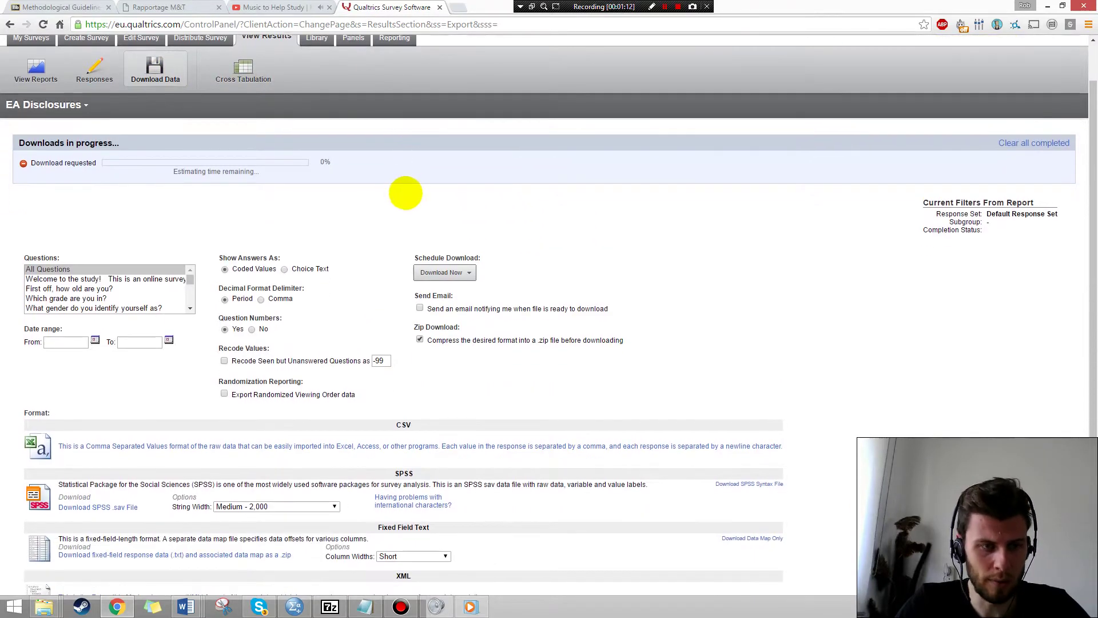
scroll(392, 176, "down", 3)
scroll(378, 172, "down", 3)
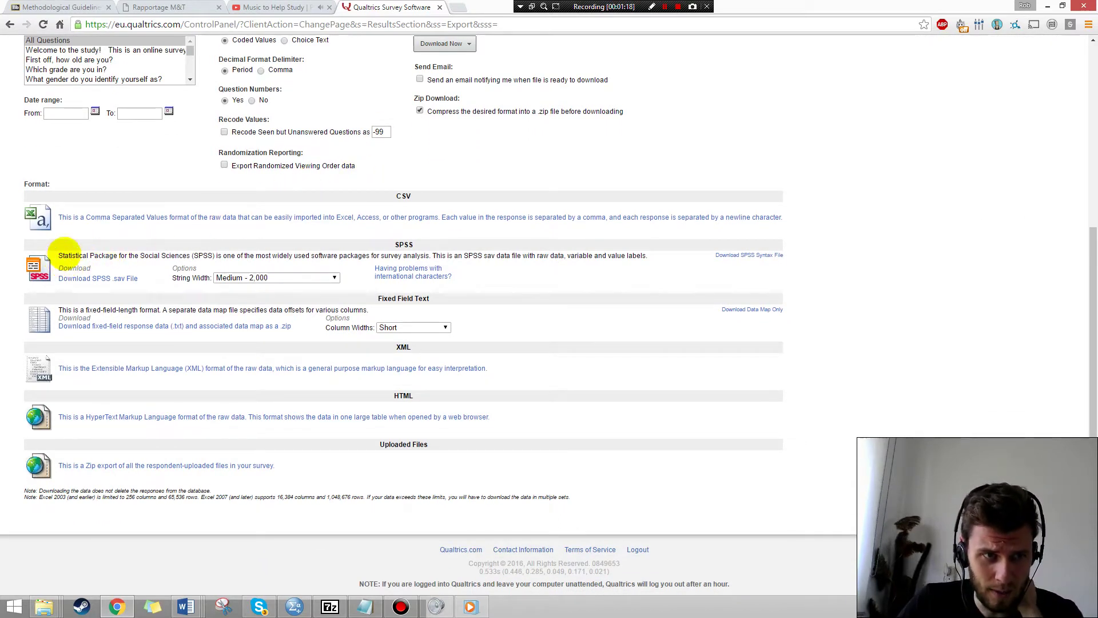
left_click_drag(69, 255, 308, 256)
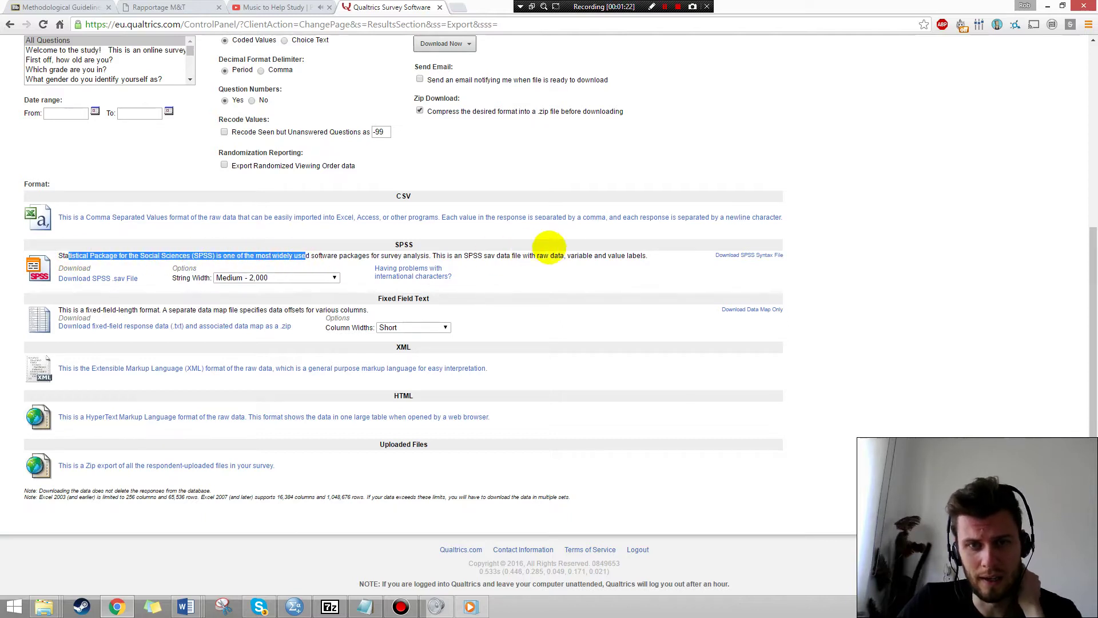
left_click(125, 255)
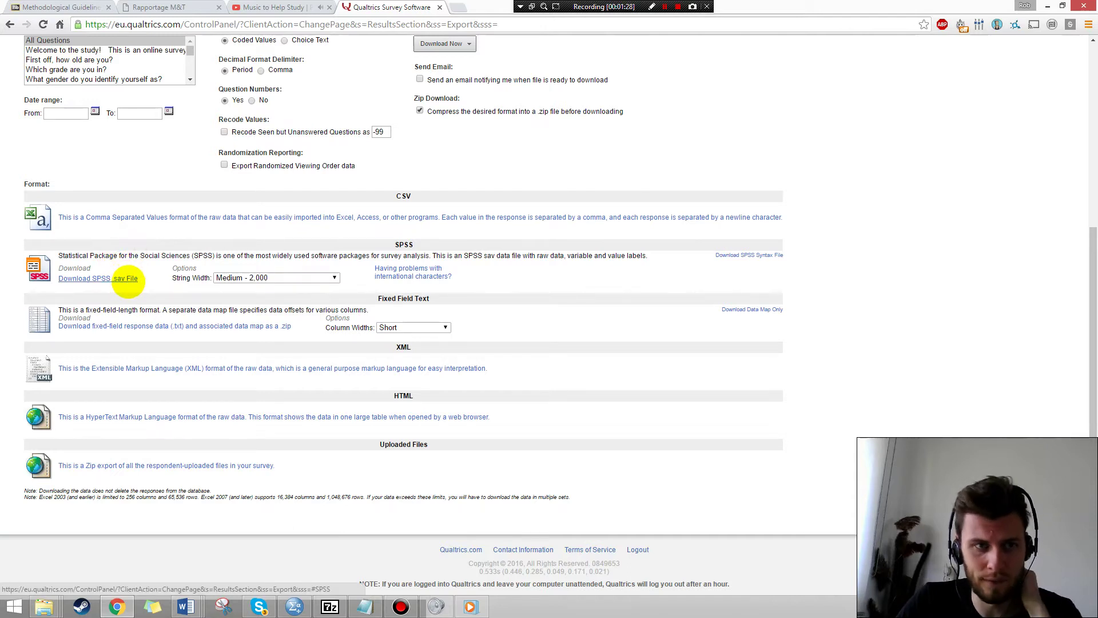
left_click(127, 279)
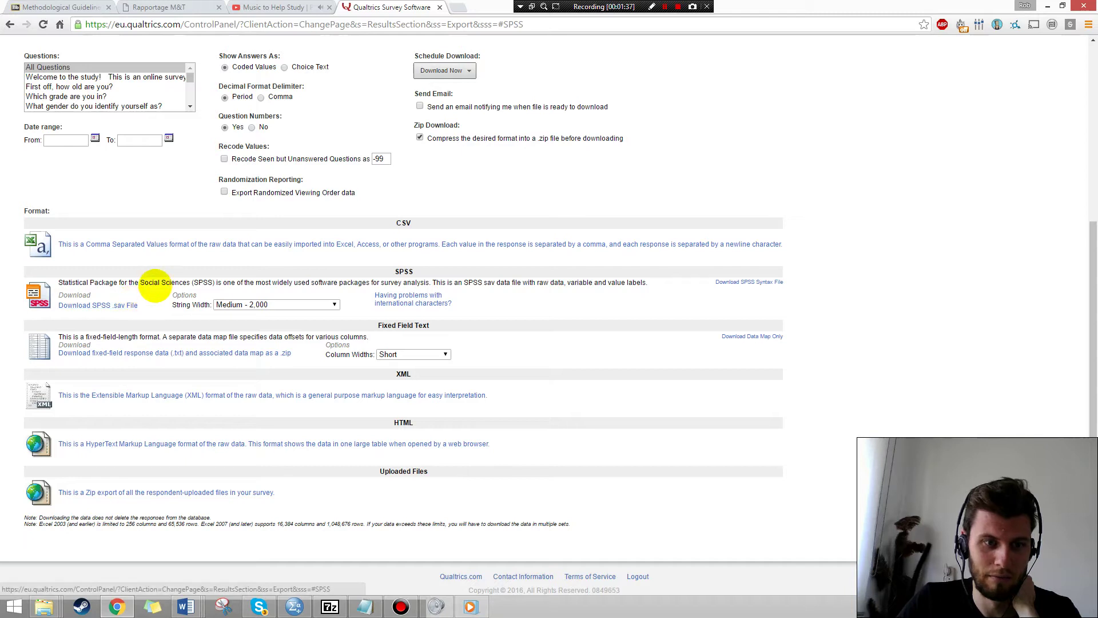
left_click(118, 304)
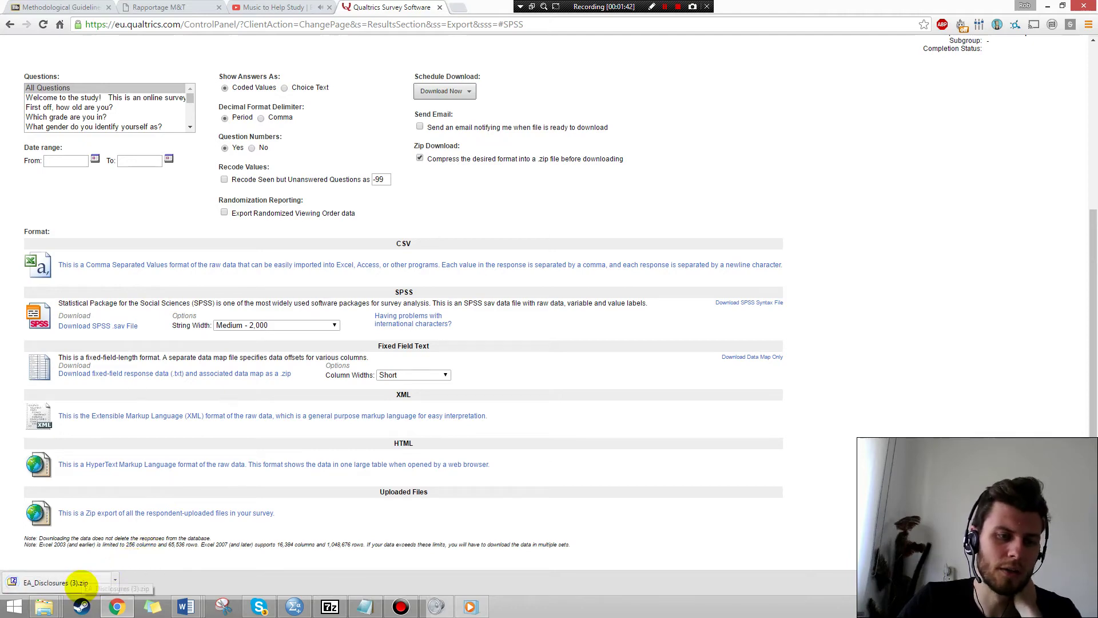
left_click(80, 582)
left_click(107, 153)
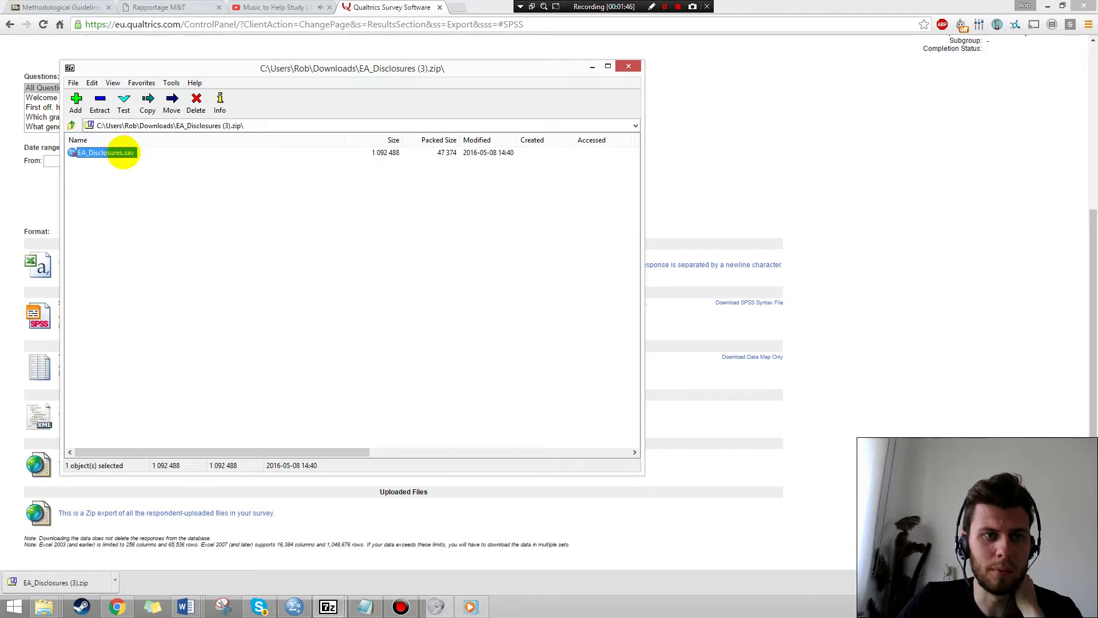
left_click(628, 66)
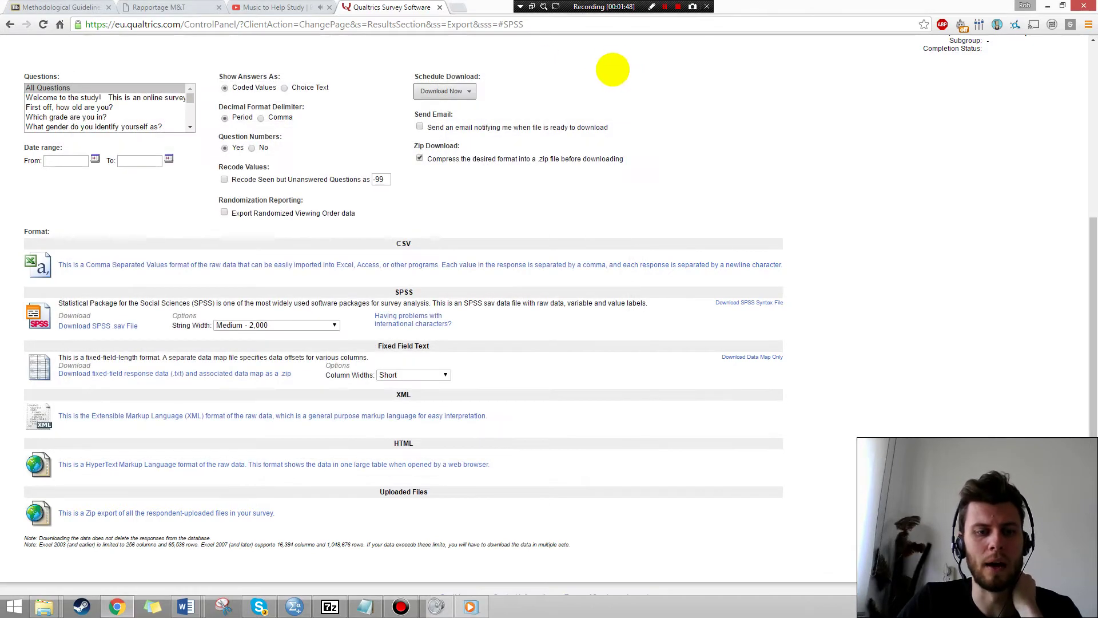
scroll(555, 128, "down", 2)
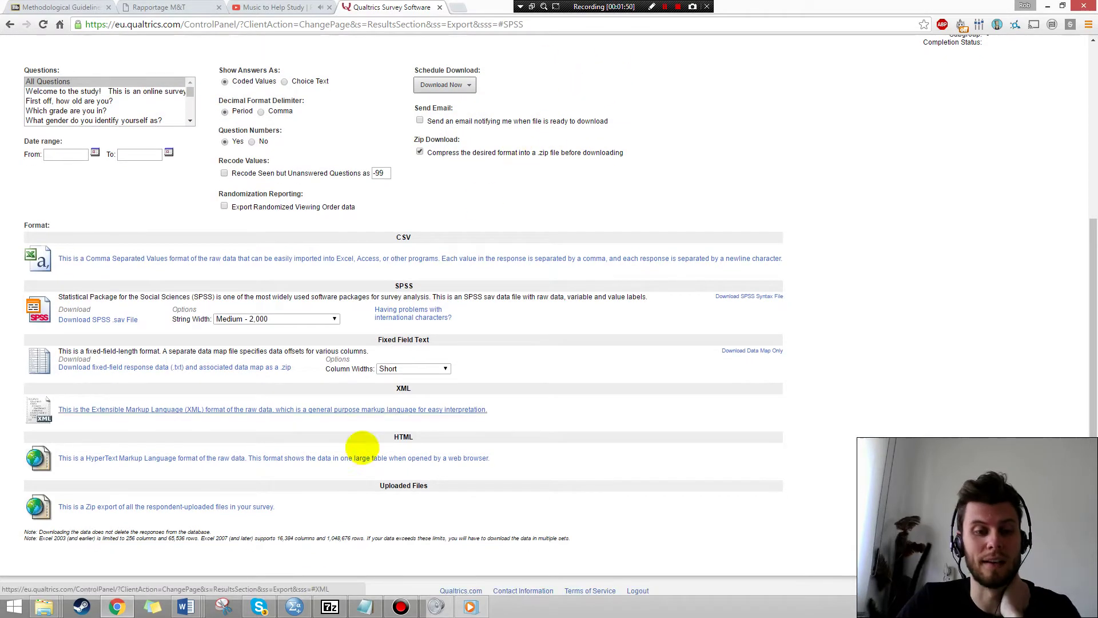
Show the SPSS Variable View listing Country and Q13–Q20 with their question labels.
left_click(297, 564)
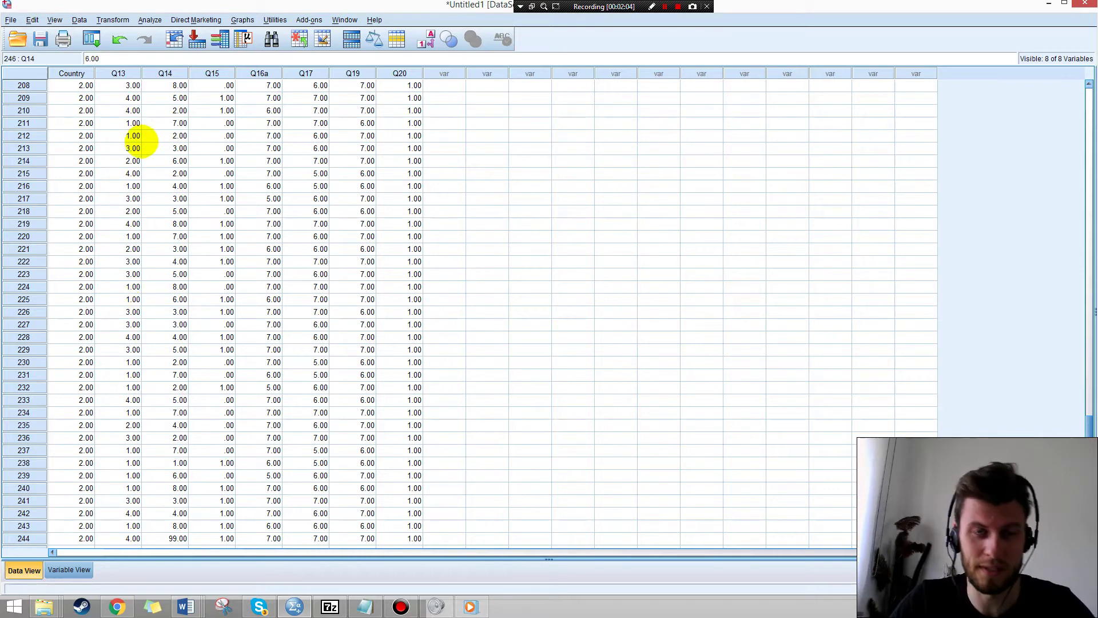
left_click(69, 571)
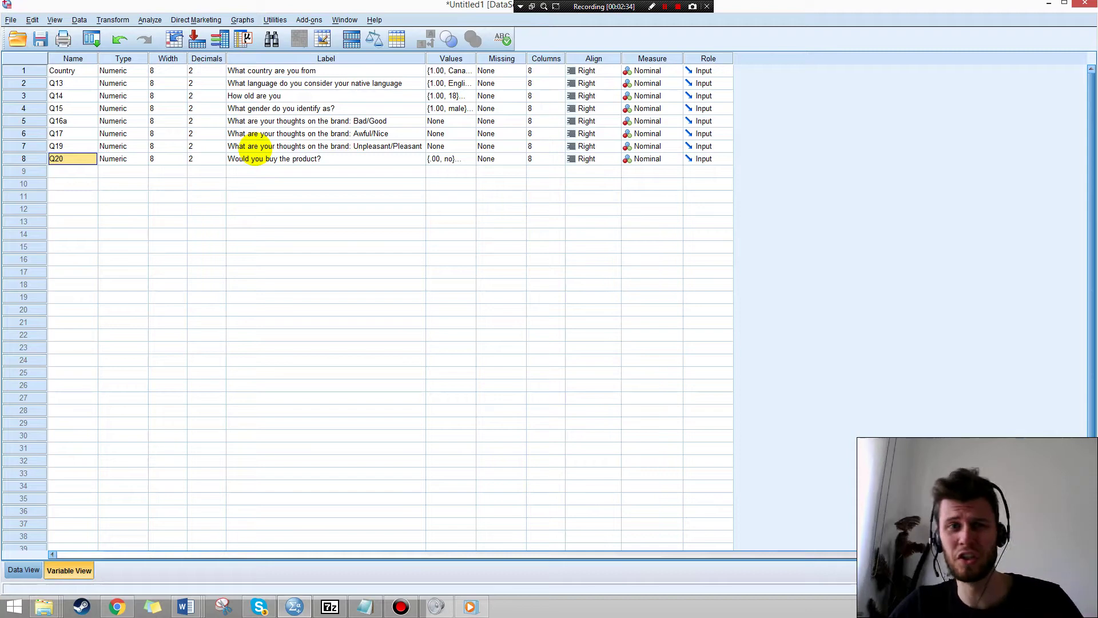
Rename variables Q13, Q14 and Q15 to Language, Age and Gender.
left_click(73, 83)
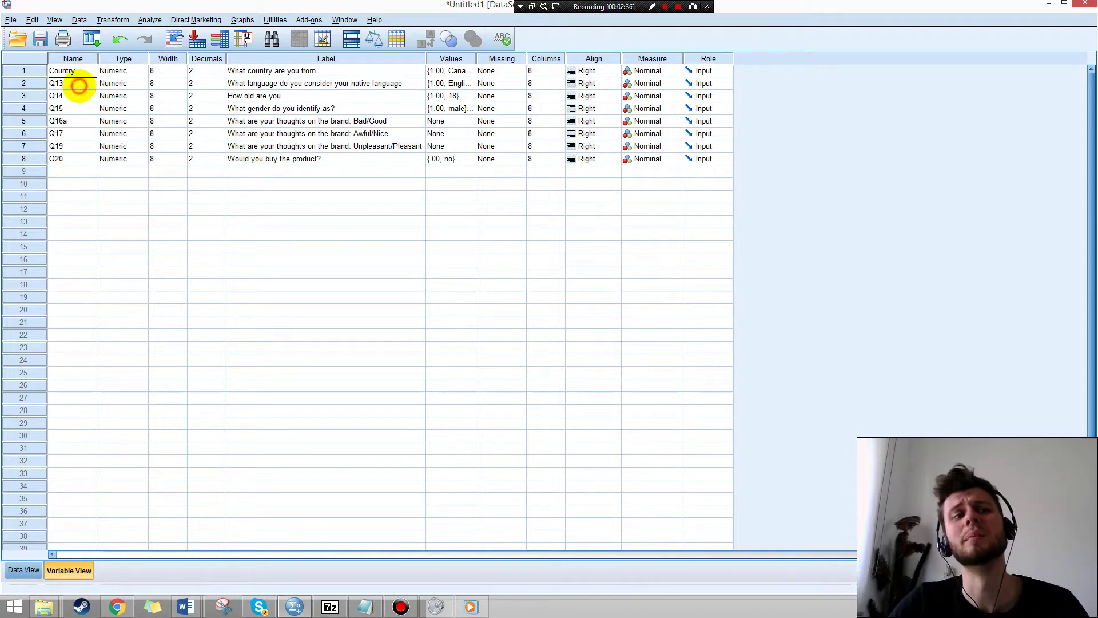
left_click(71, 84)
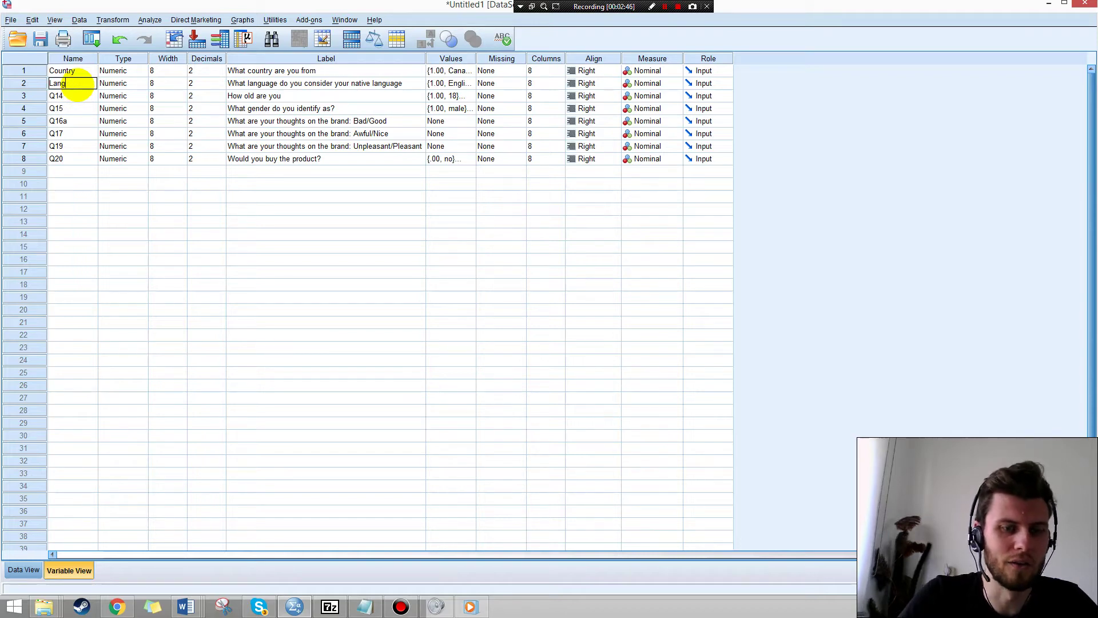
left_click(71, 95)
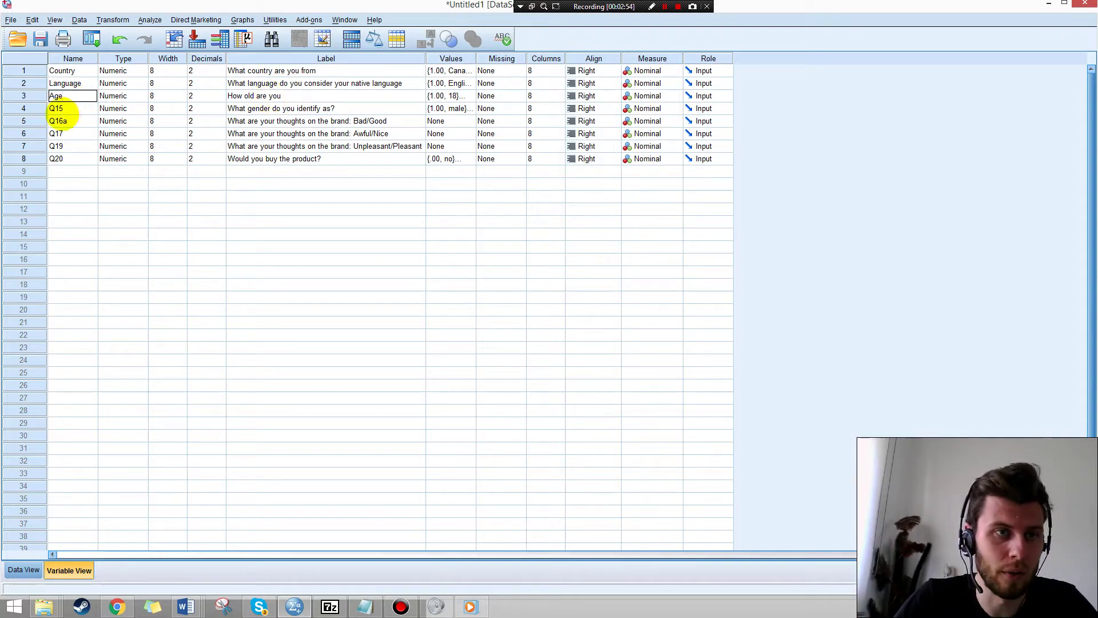
left_click(67, 108)
type("Gender")
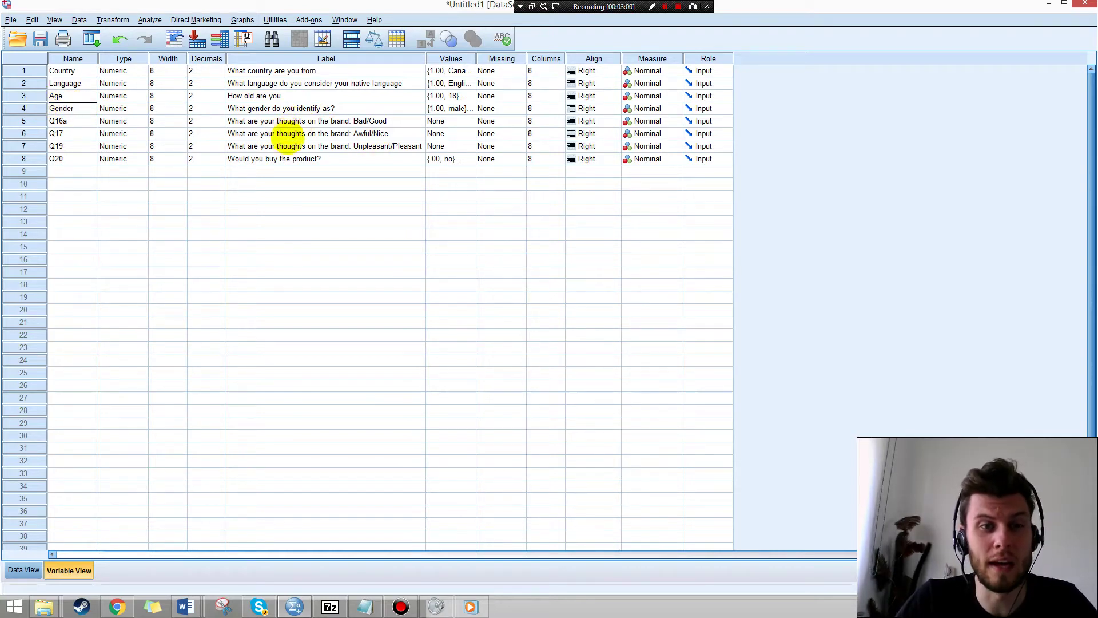
left_click(83, 120)
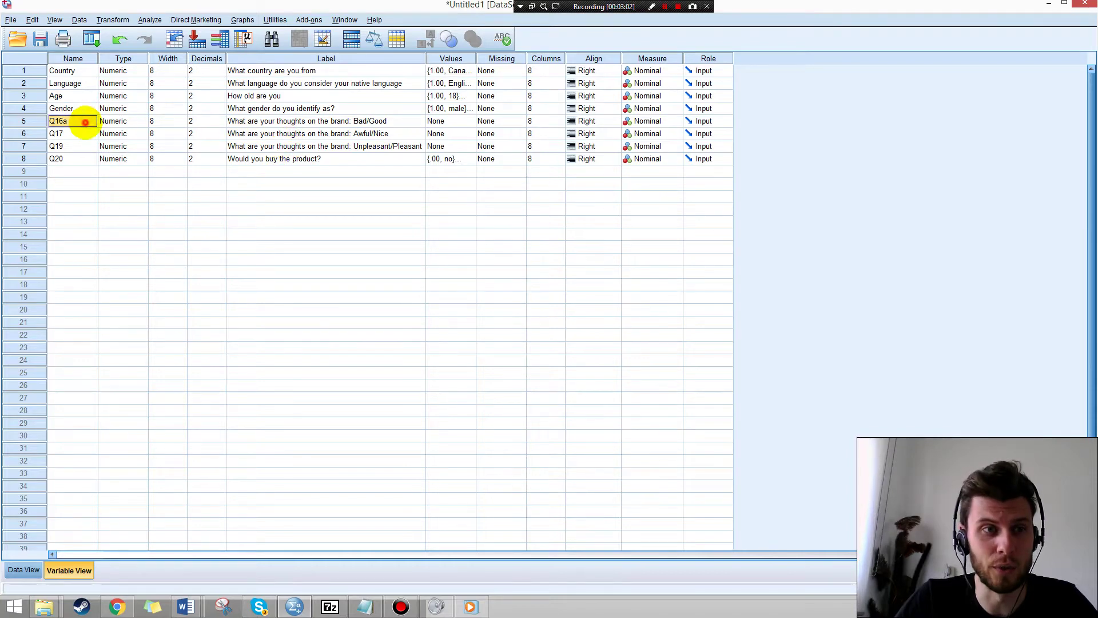
Rename the rest to Attitude1–Attitude3 and Would_you_buy, and widen the Values column.
type("A")
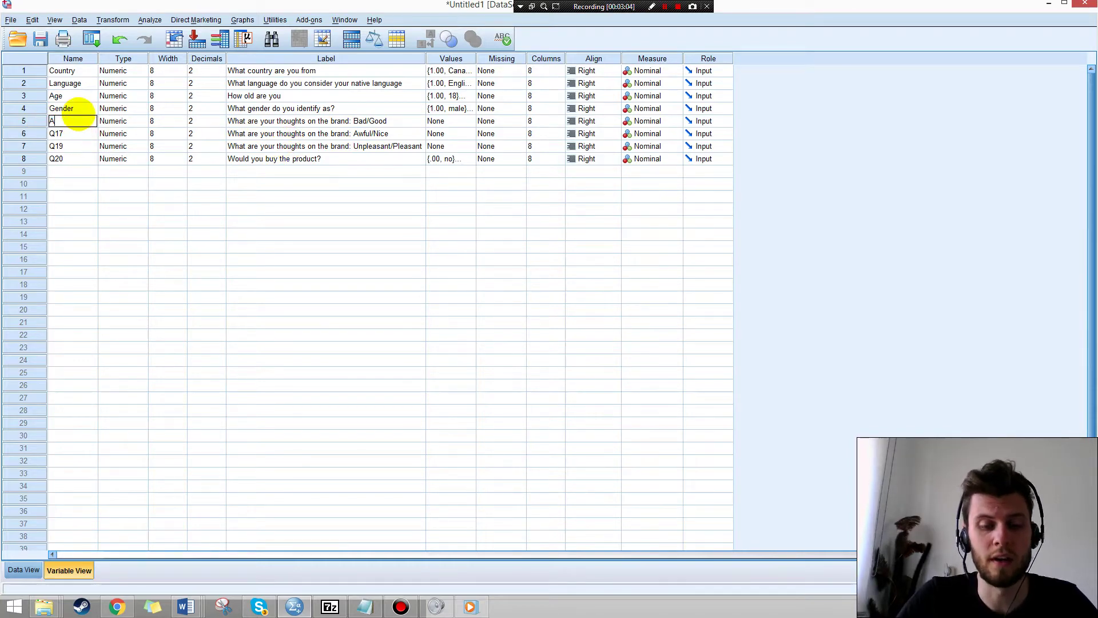
type("ttitude1")
left_click(86, 133)
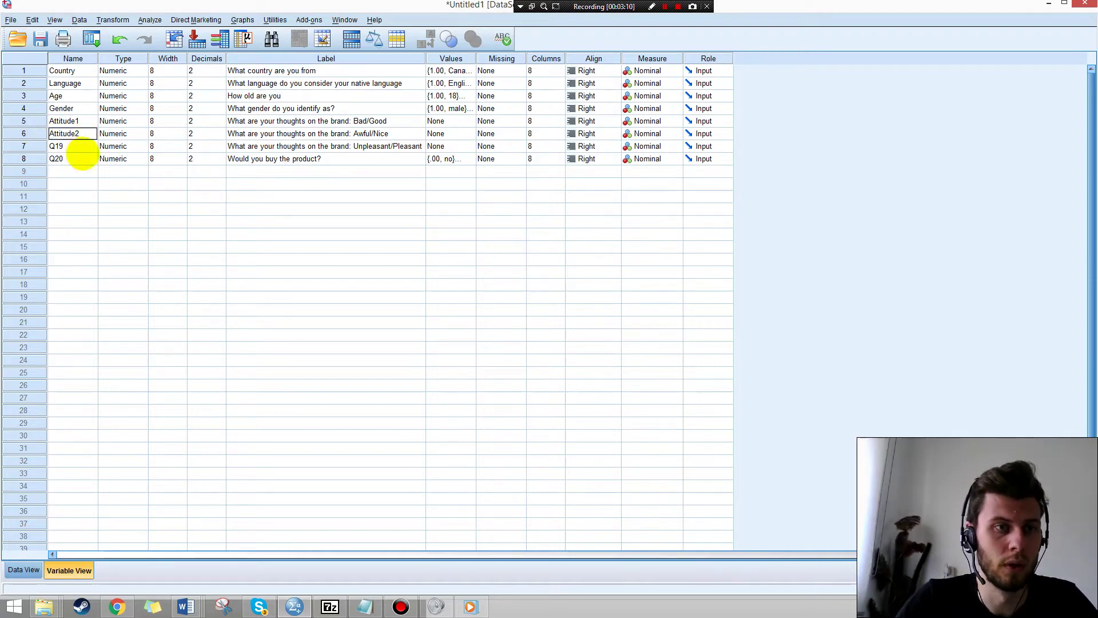
left_click(81, 146)
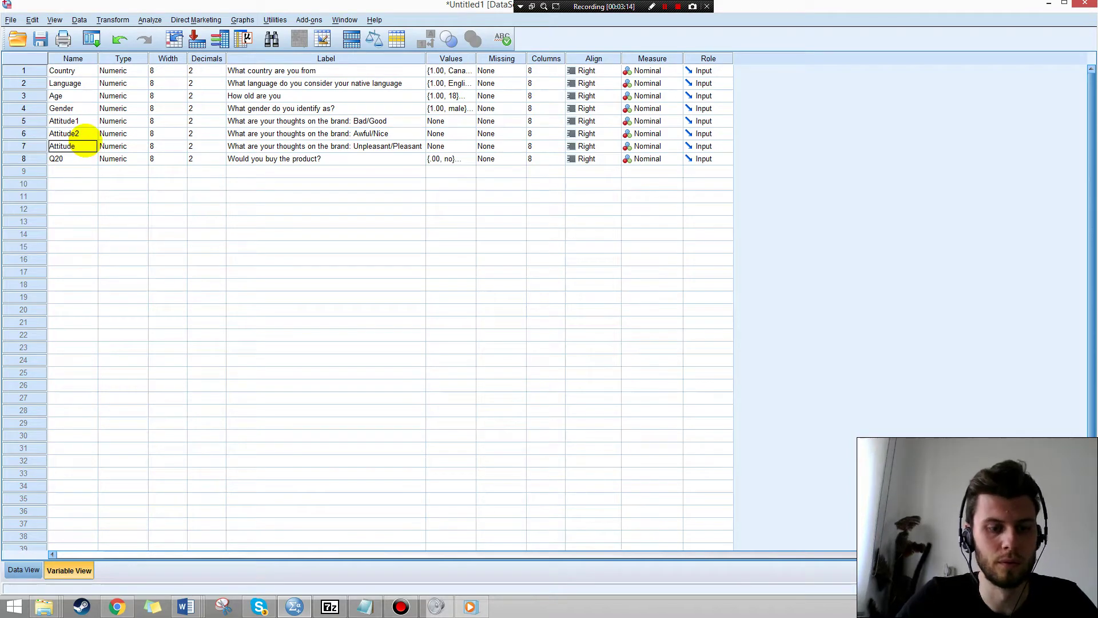
left_click(86, 159)
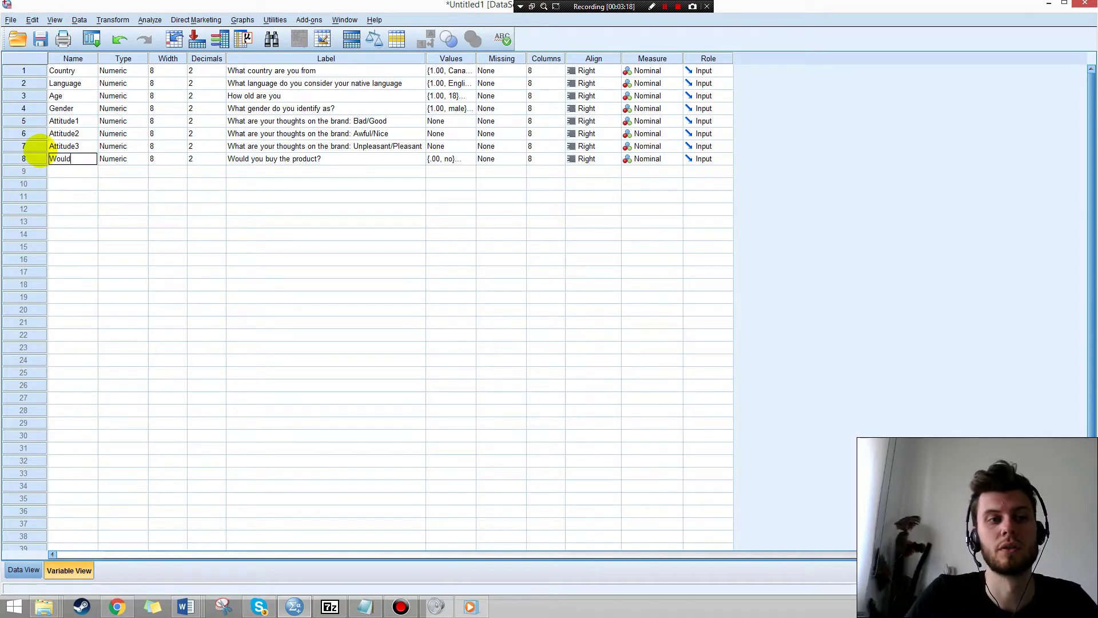
type("Would_you_")
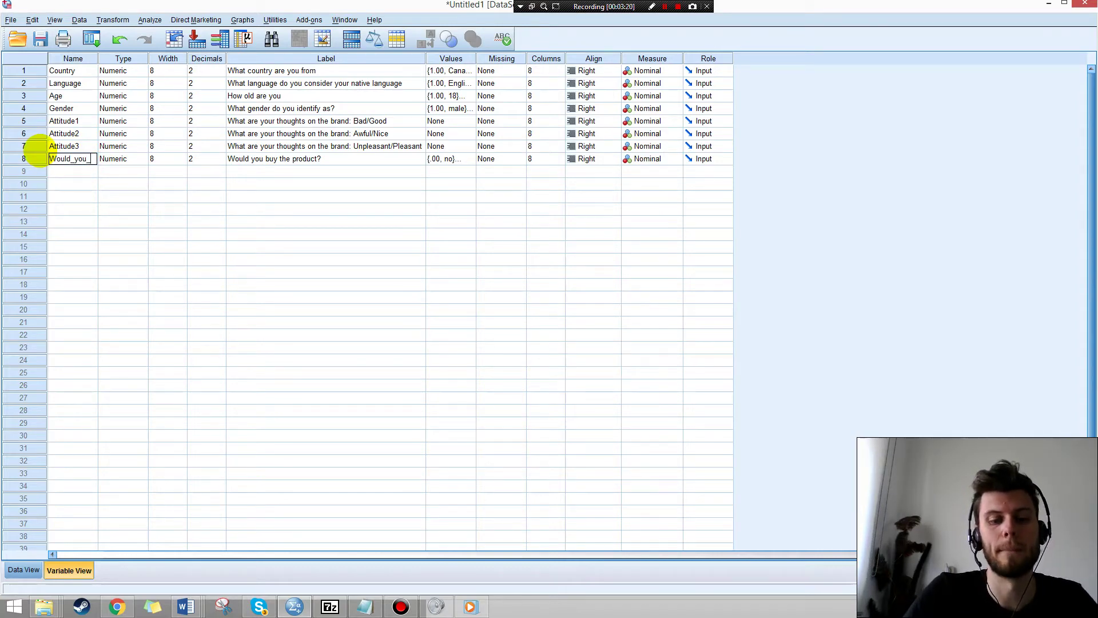
type("buy")
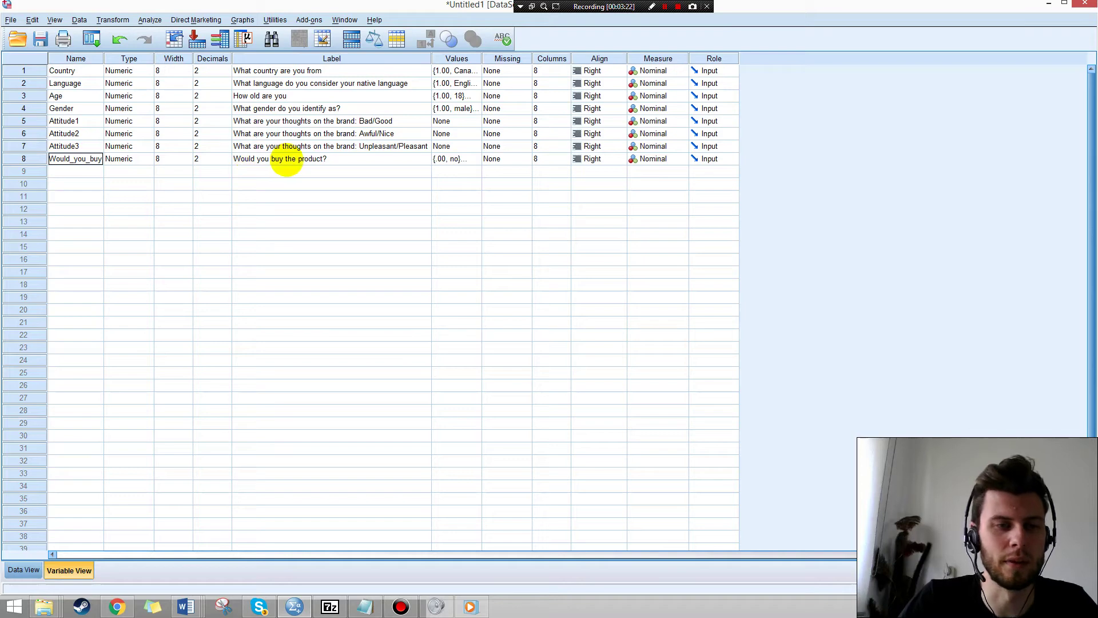
left_click(284, 171)
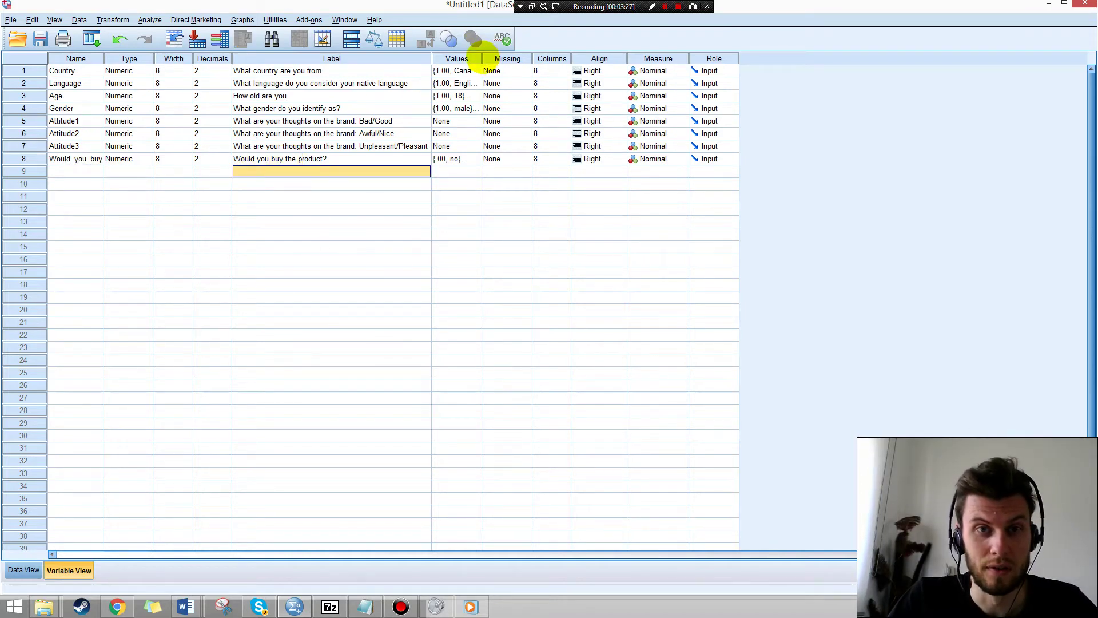
left_click_drag(482, 58, 571, 60)
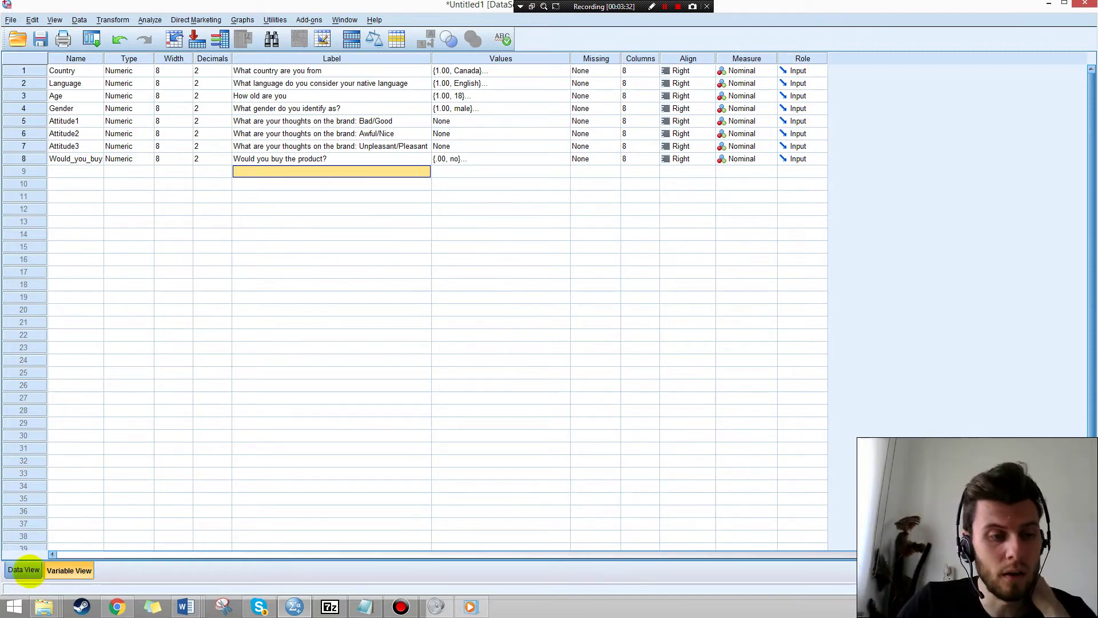
Switch to Data View and scroll back up to the first case.
left_click(24, 569)
scroll(215, 291, "down", 3)
scroll(122, 333, "up", 20)
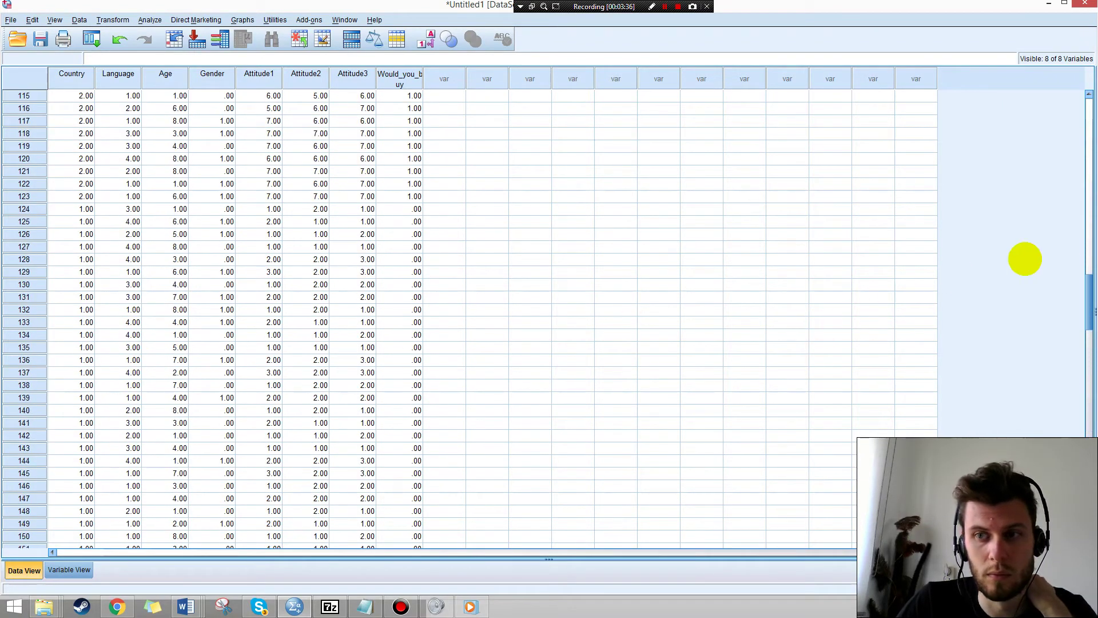
left_click_drag(1088, 288, 1089, 96)
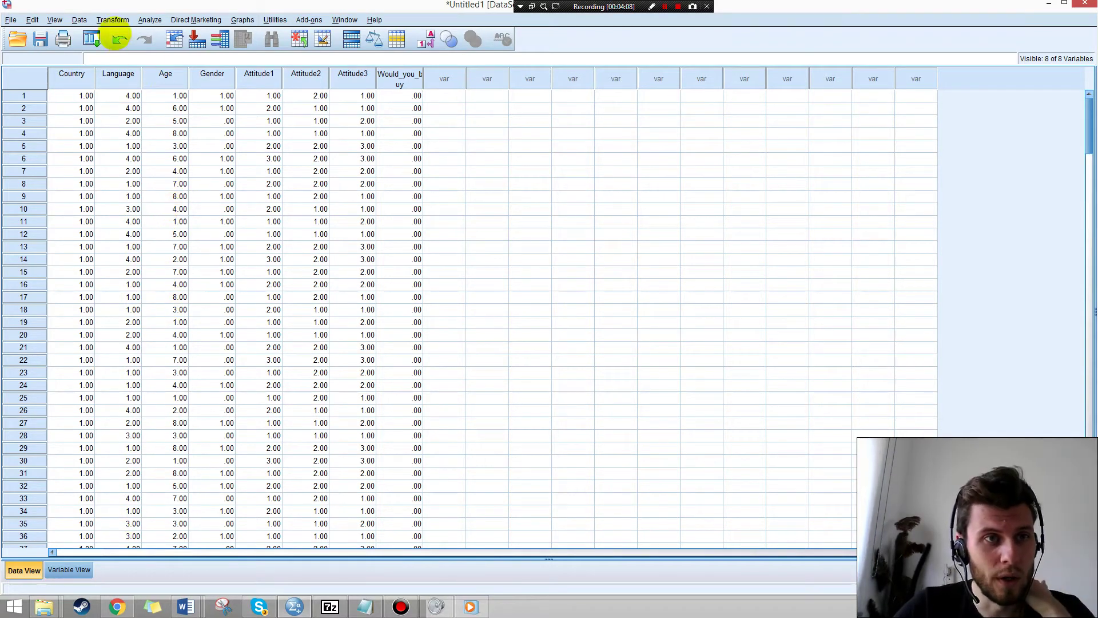
Start Recode into Same Variables with Age selected and bring up Old and New Values.
left_click(112, 19)
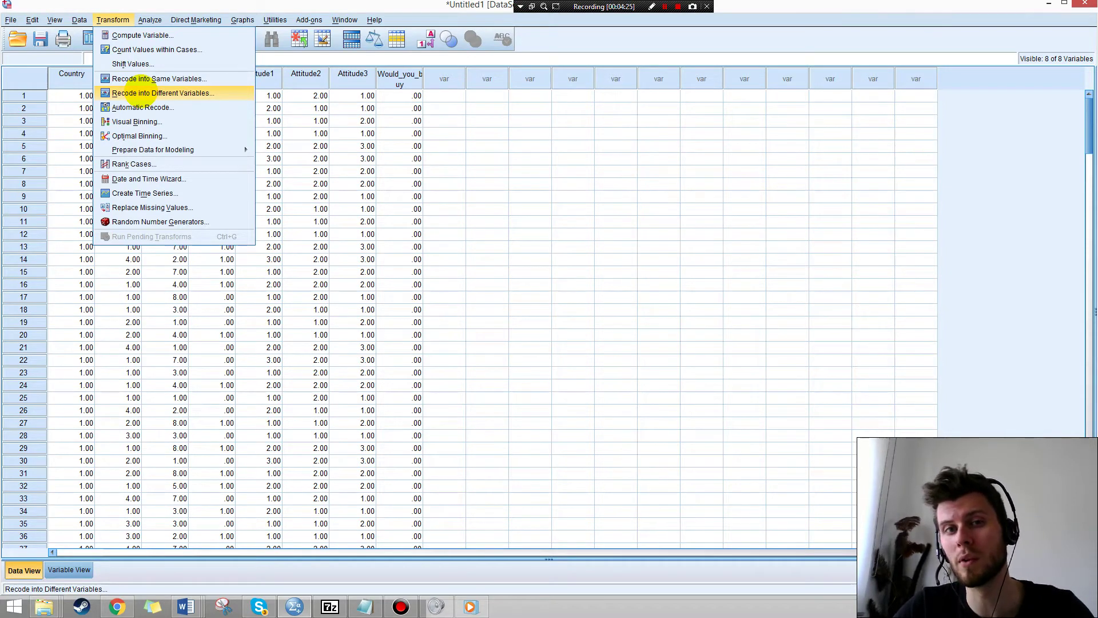
left_click(144, 81)
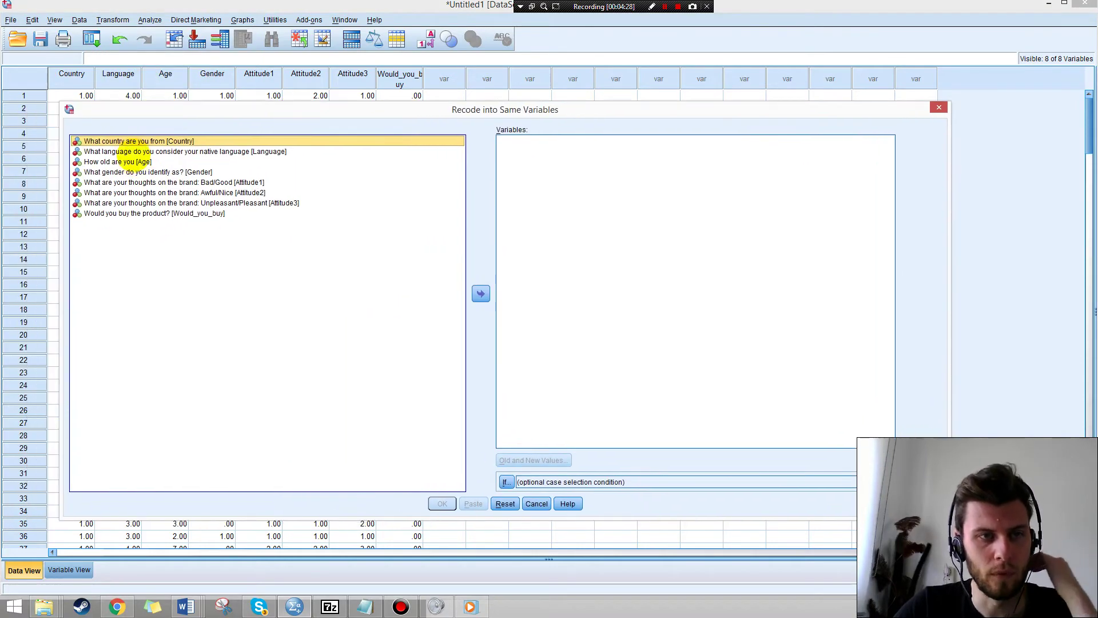
left_click(134, 162)
left_click(480, 294)
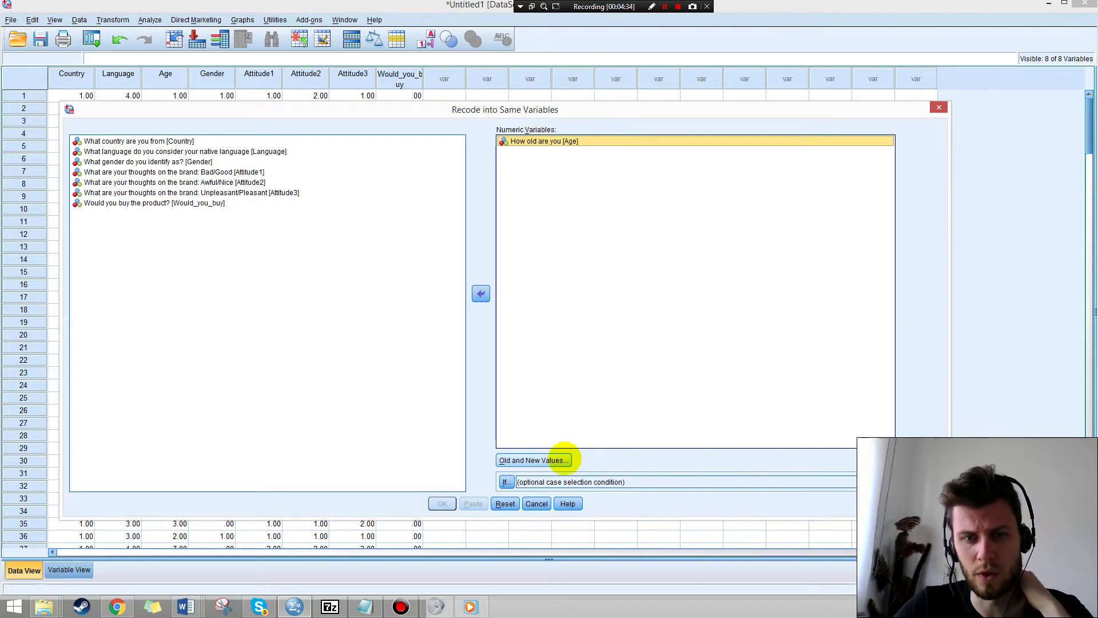
left_click(561, 459)
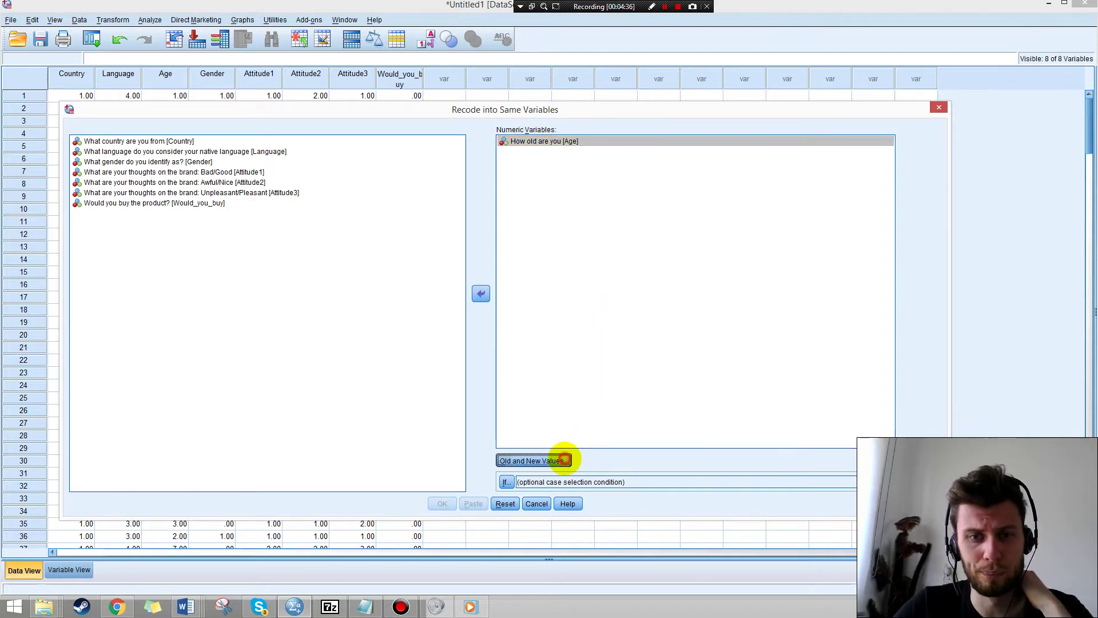
Add Age mappings 1→18, 2→19, 3→20 and 4→21.
left_click(501, 219)
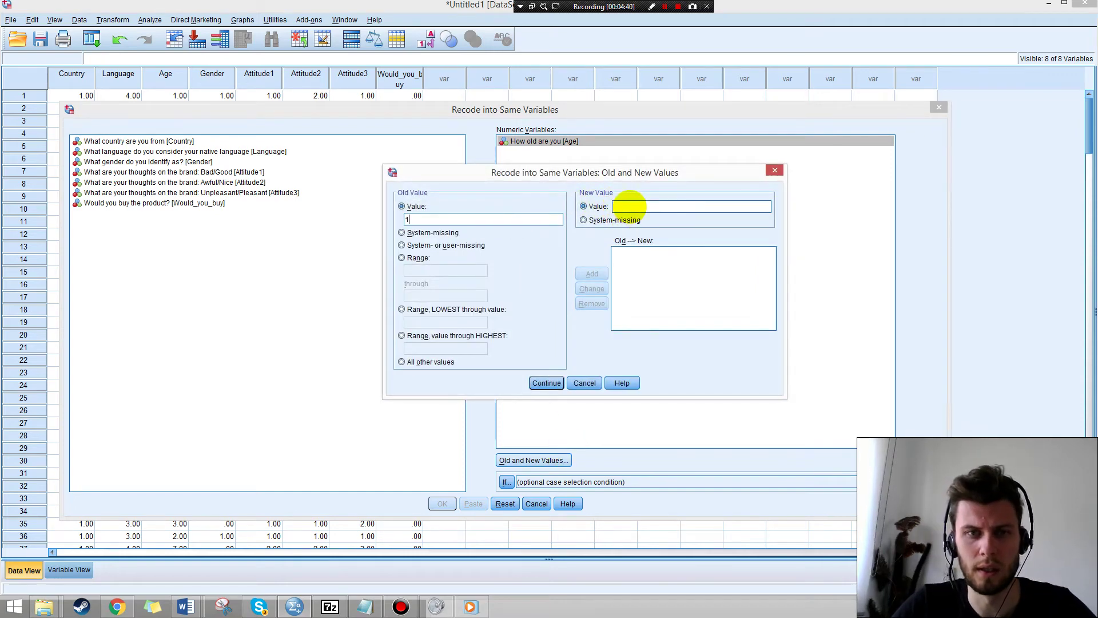
type("1")
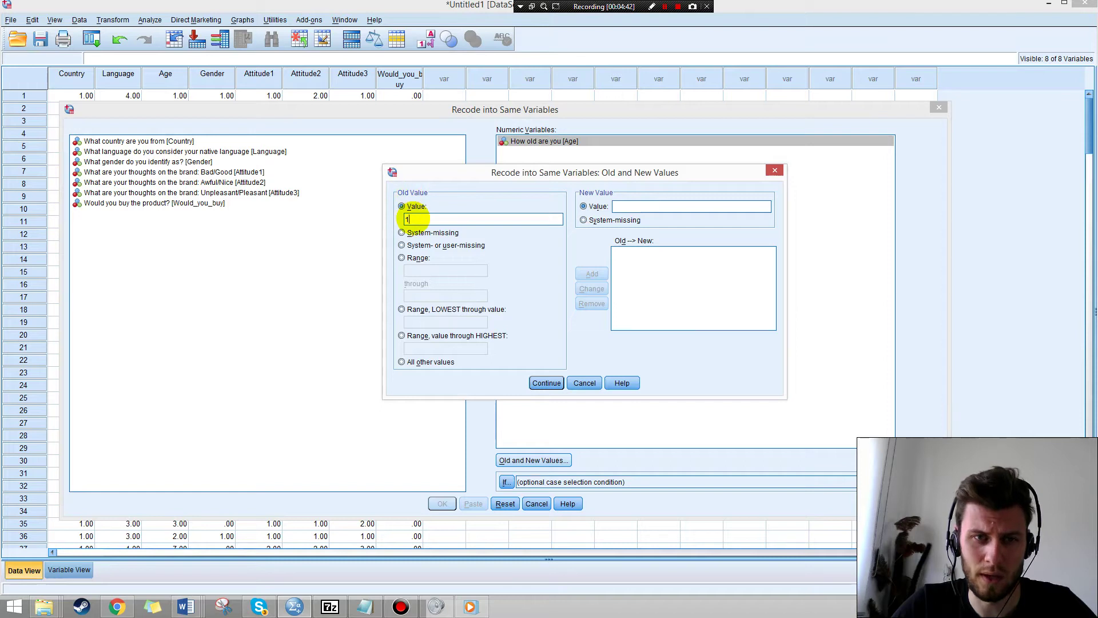
left_click(629, 206)
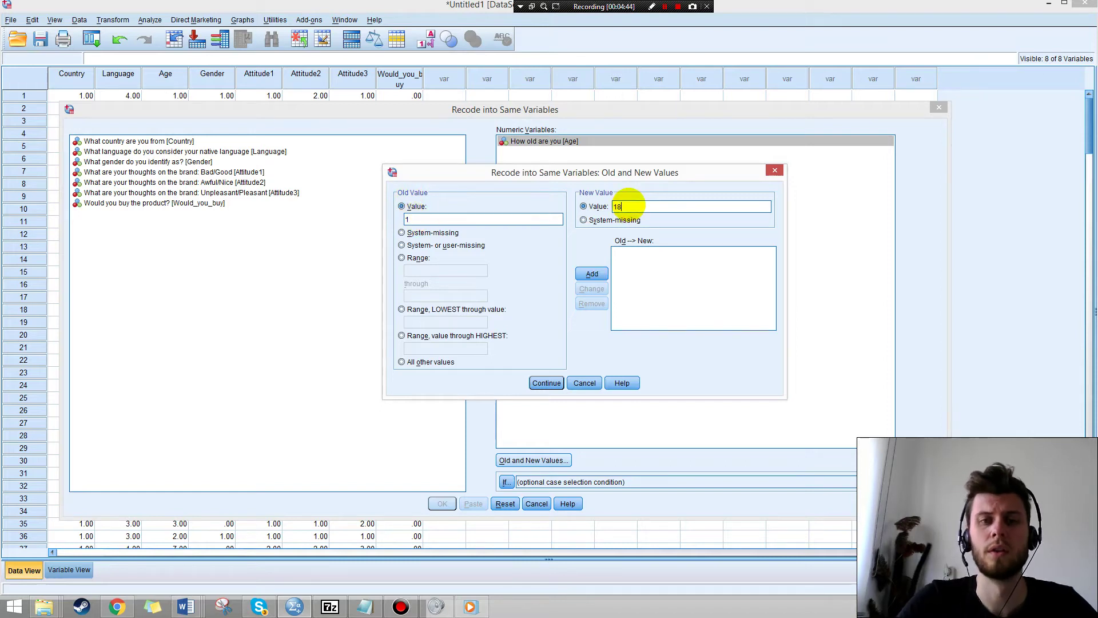
type("18")
left_click(592, 274)
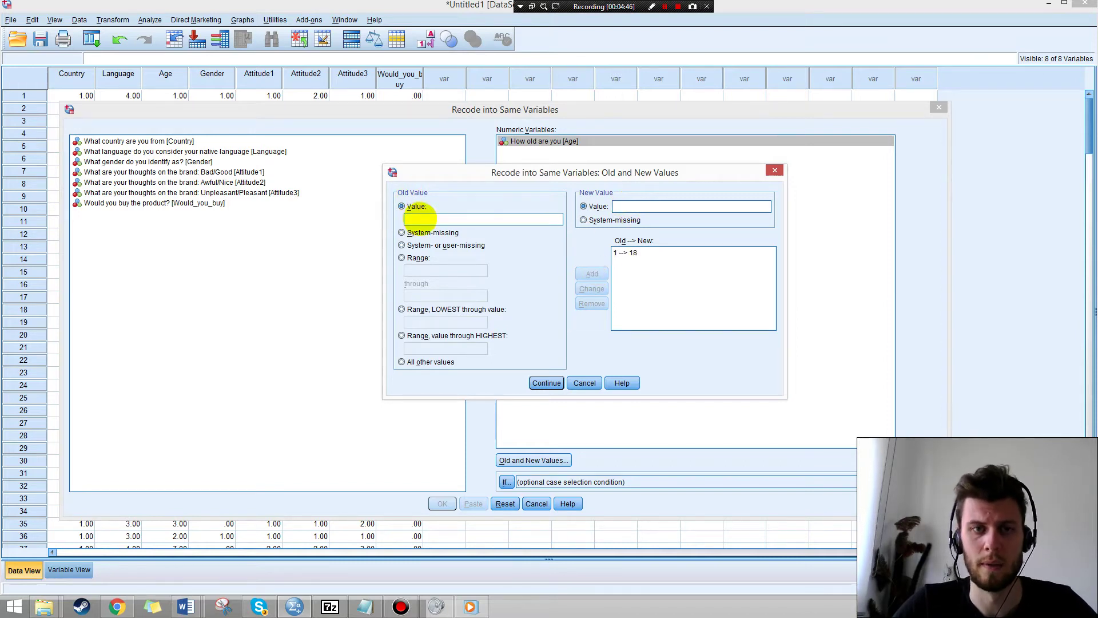
type("2")
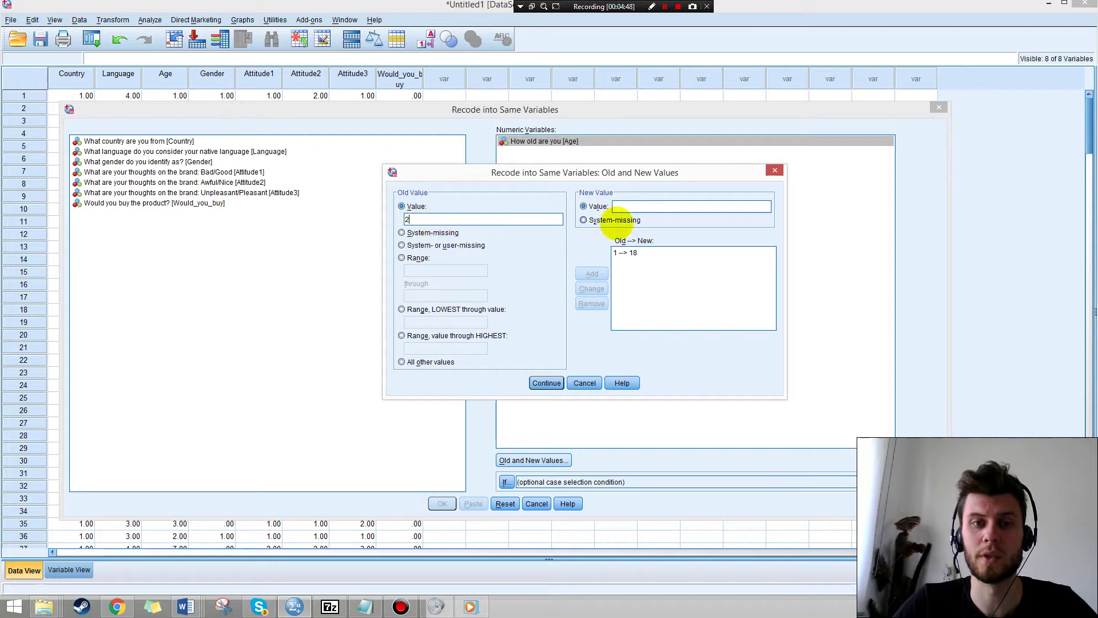
left_click(639, 205)
type("19")
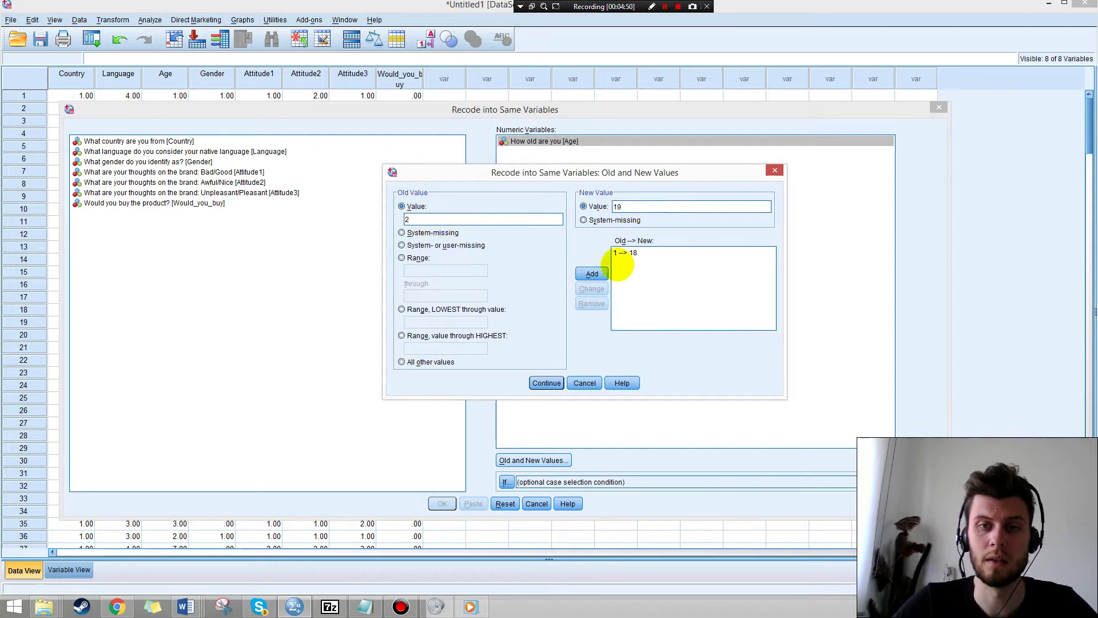
left_click(591, 273)
left_click(449, 220)
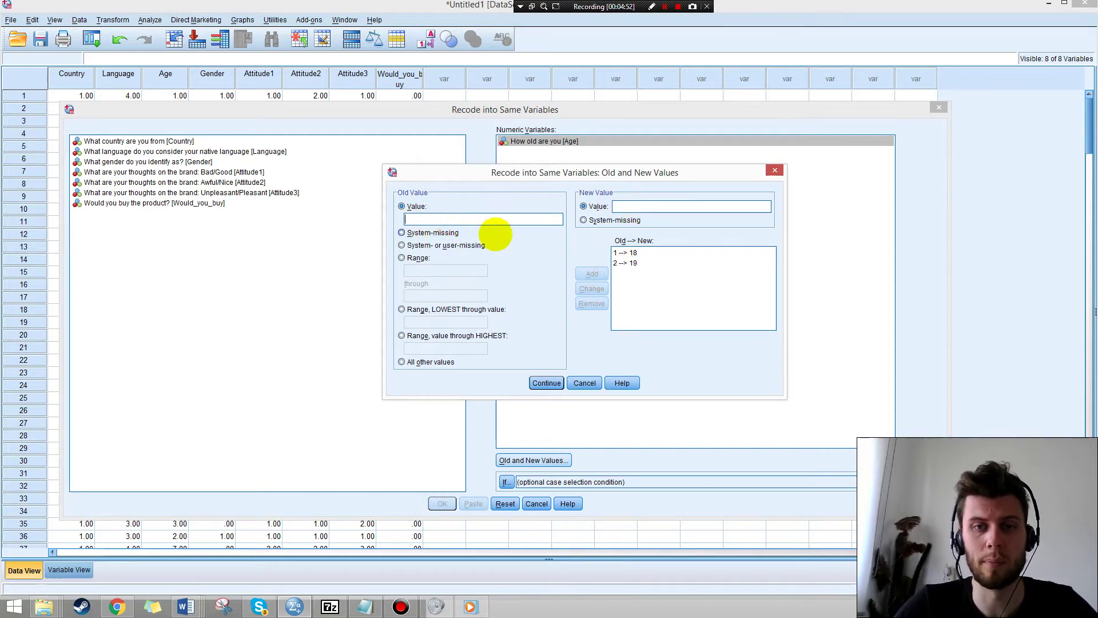
type("3")
left_click(641, 206)
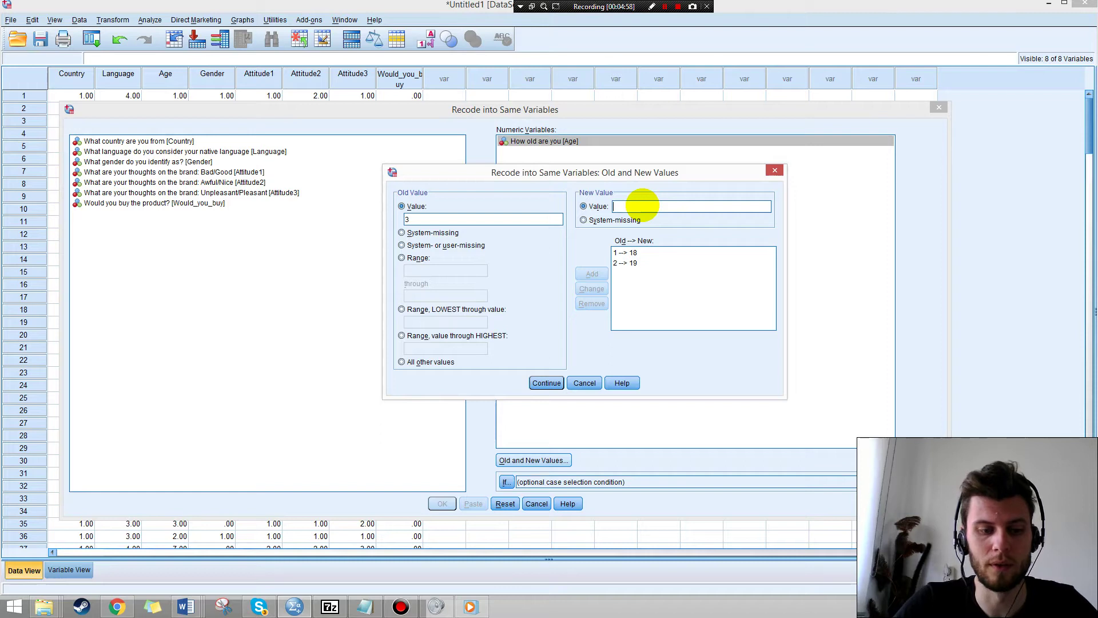
type("20")
left_click(592, 273)
left_click(435, 214)
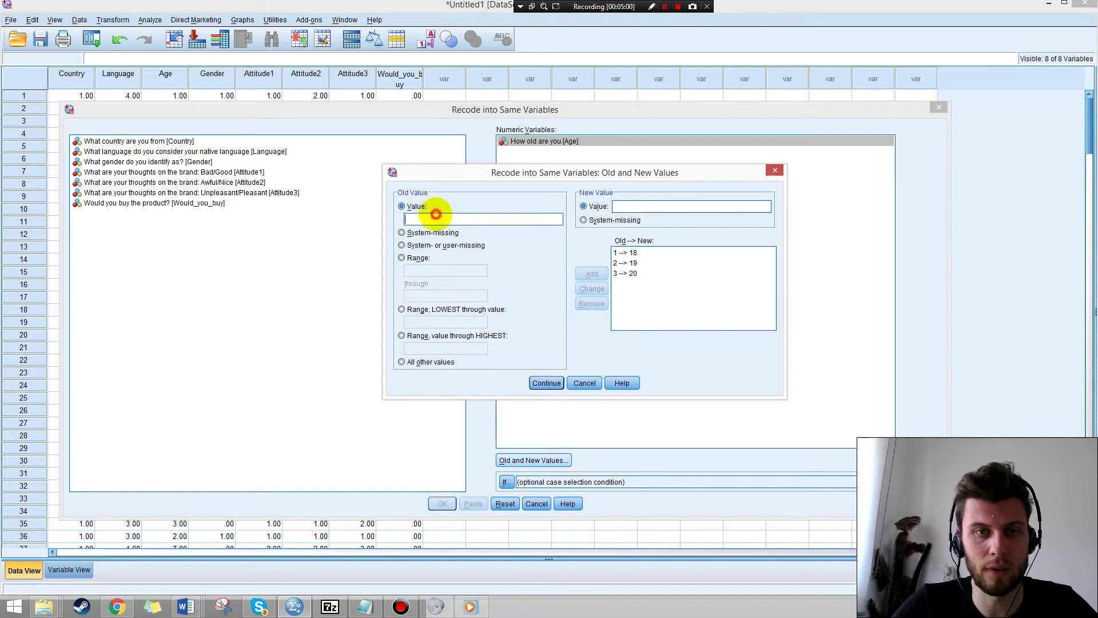
type("4")
left_click(643, 206)
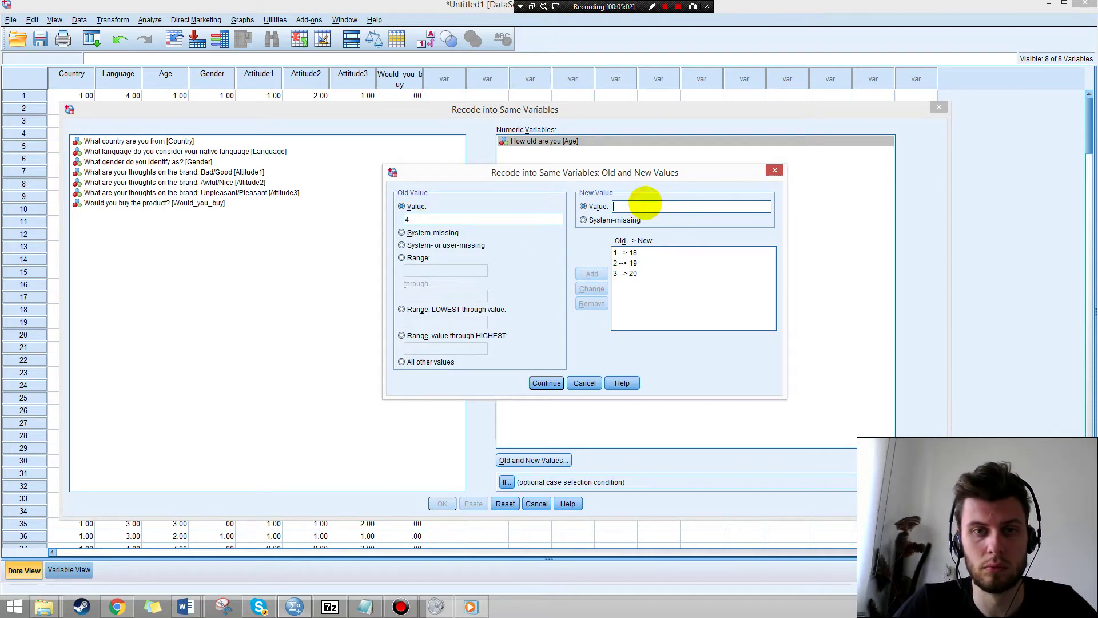
type("21")
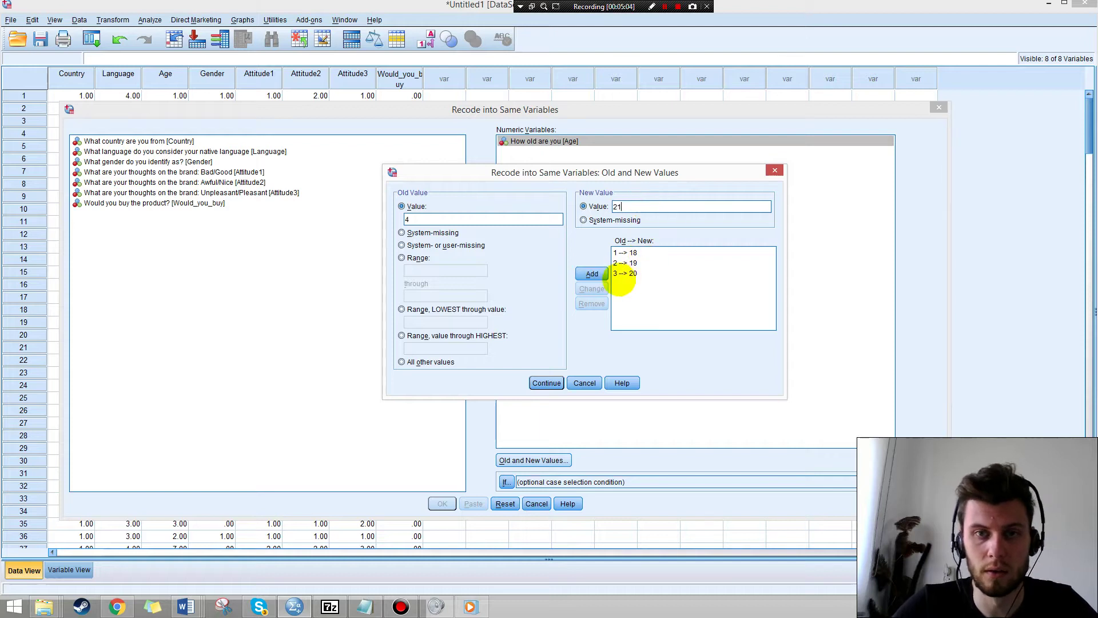
left_click(592, 273)
Add mappings 5→22, 6→23, 7→24 and 8→25, then confirm with Continue.
left_click(455, 219)
type("5")
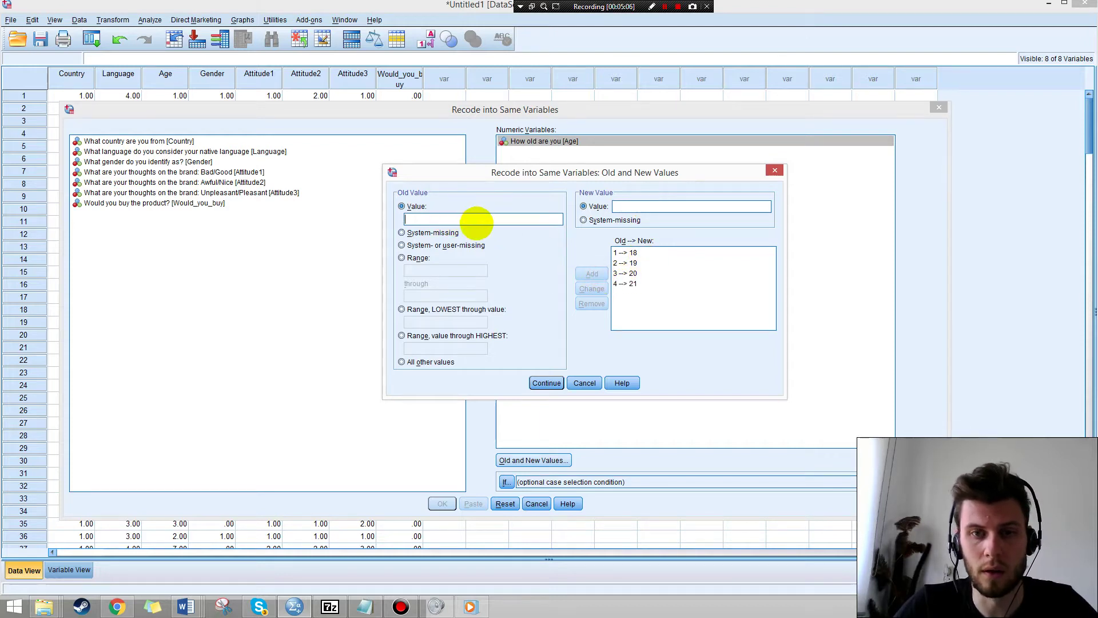
left_click(644, 204)
type("22")
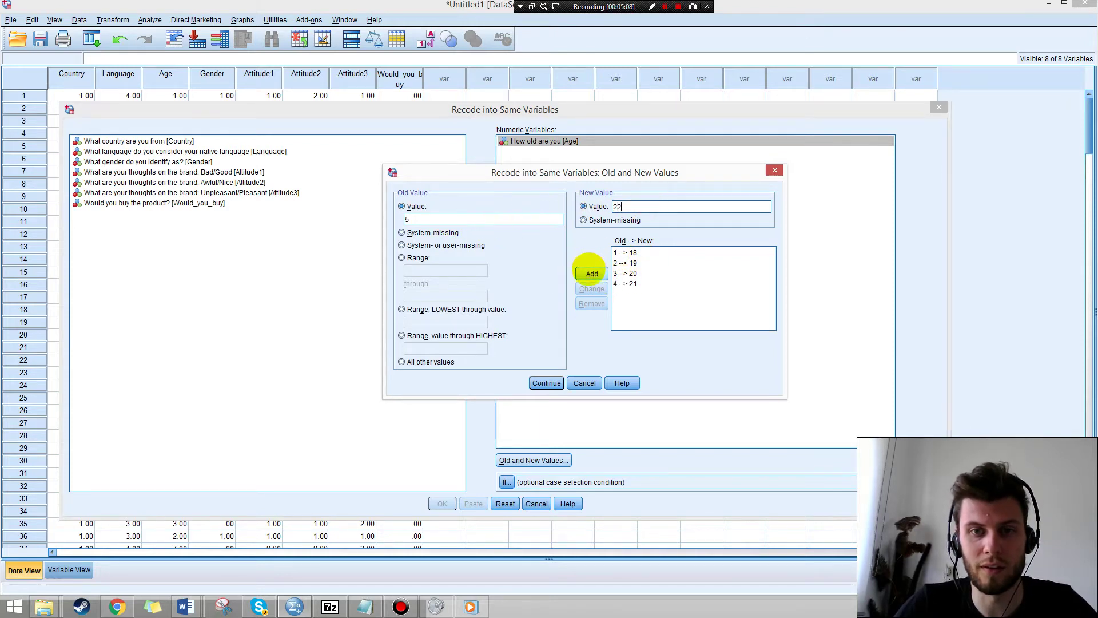
left_click(592, 273)
left_click(451, 219)
type("6")
left_click(627, 206)
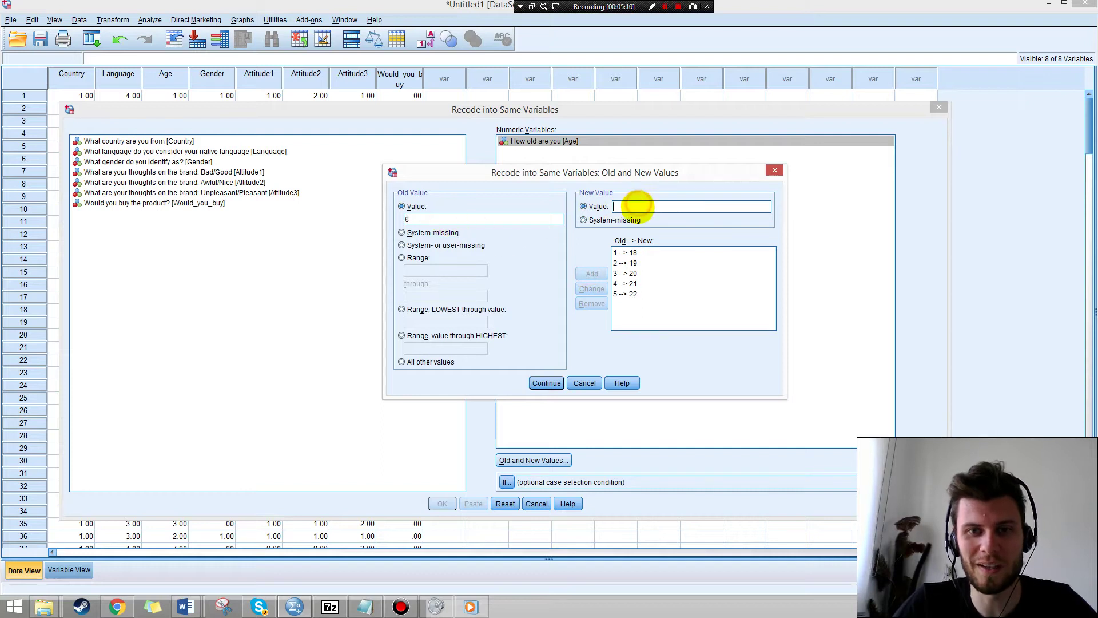
type("23")
left_click(592, 273)
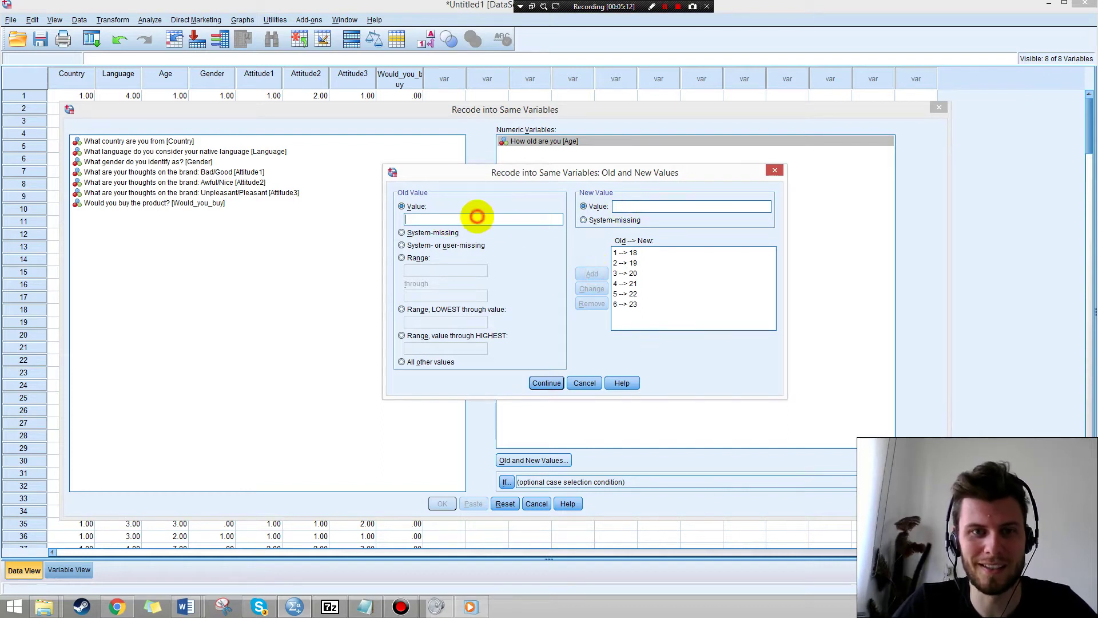
type("7")
left_click(626, 206)
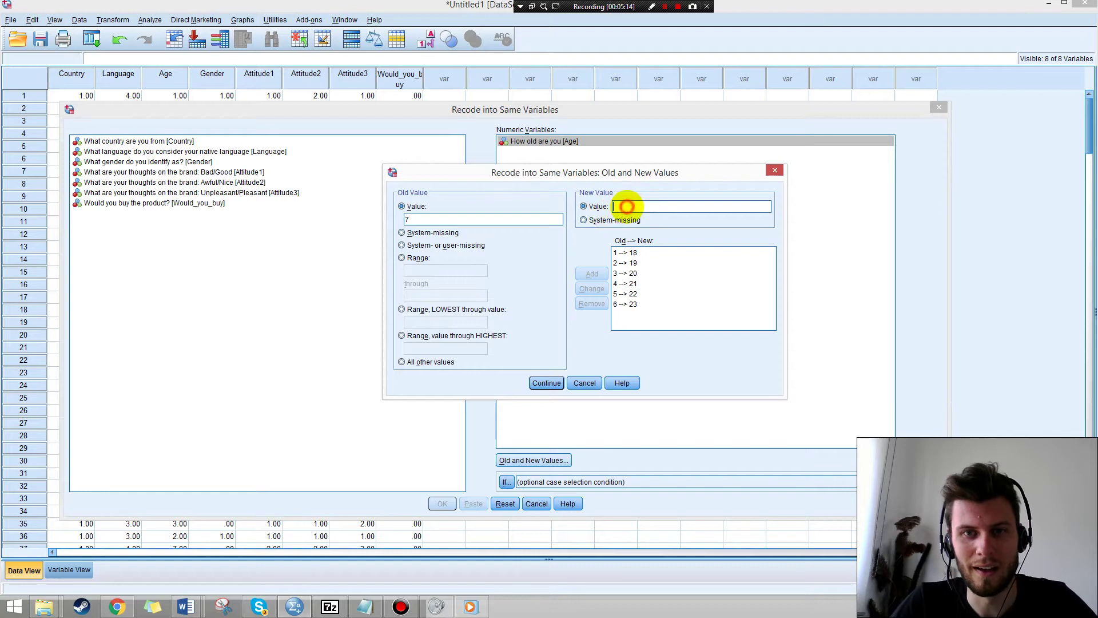
type("24")
left_click(593, 274)
left_click(458, 221)
type("8")
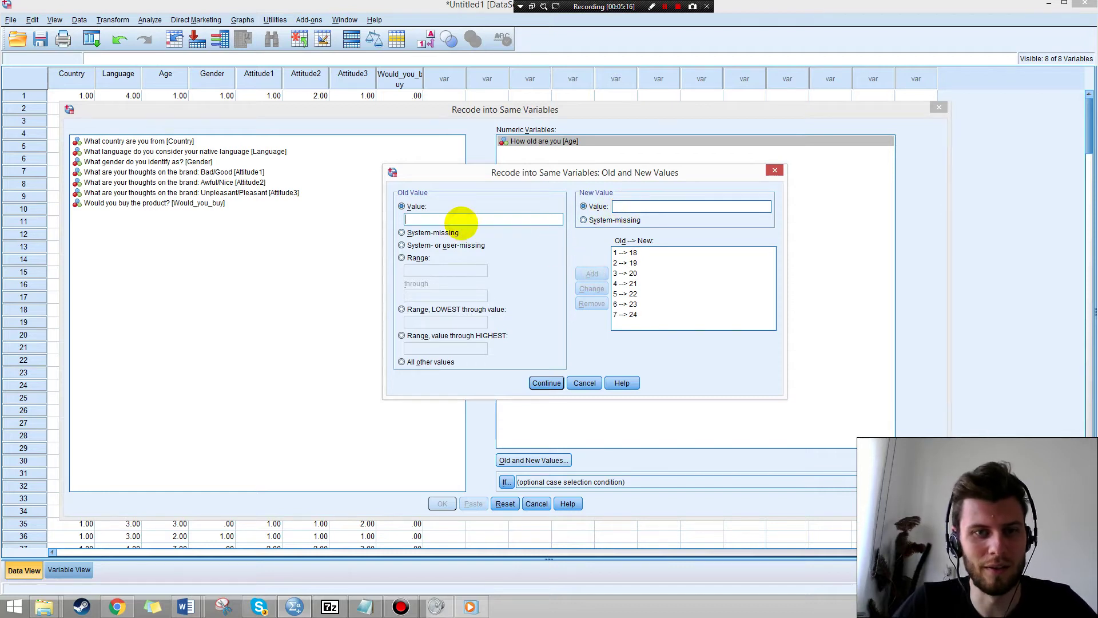
left_click(629, 207)
type("2")
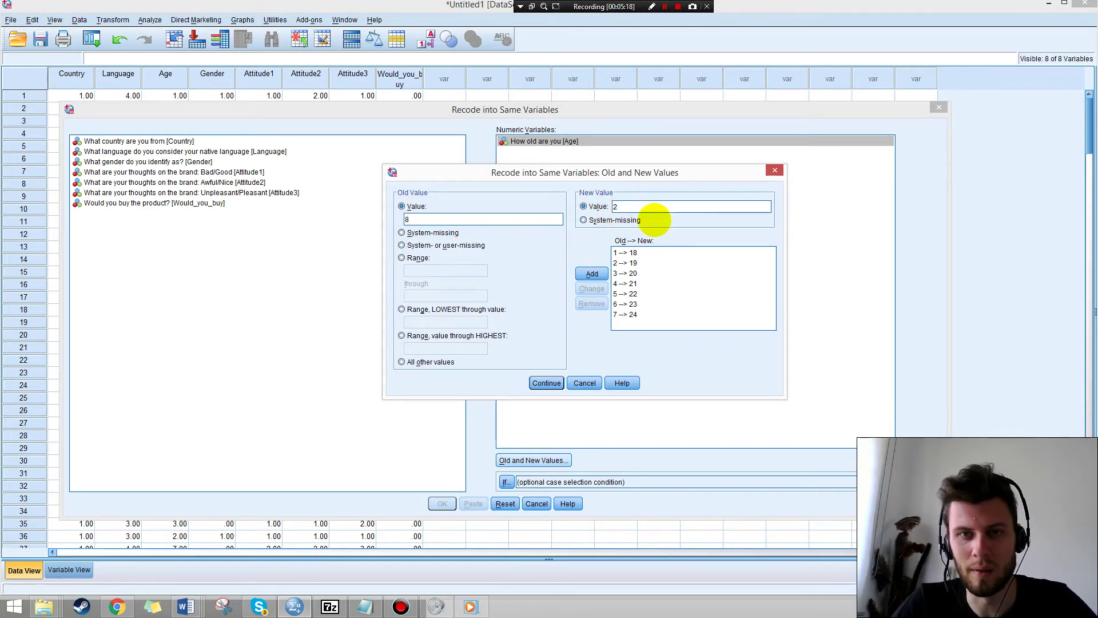
type("5")
left_click(592, 274)
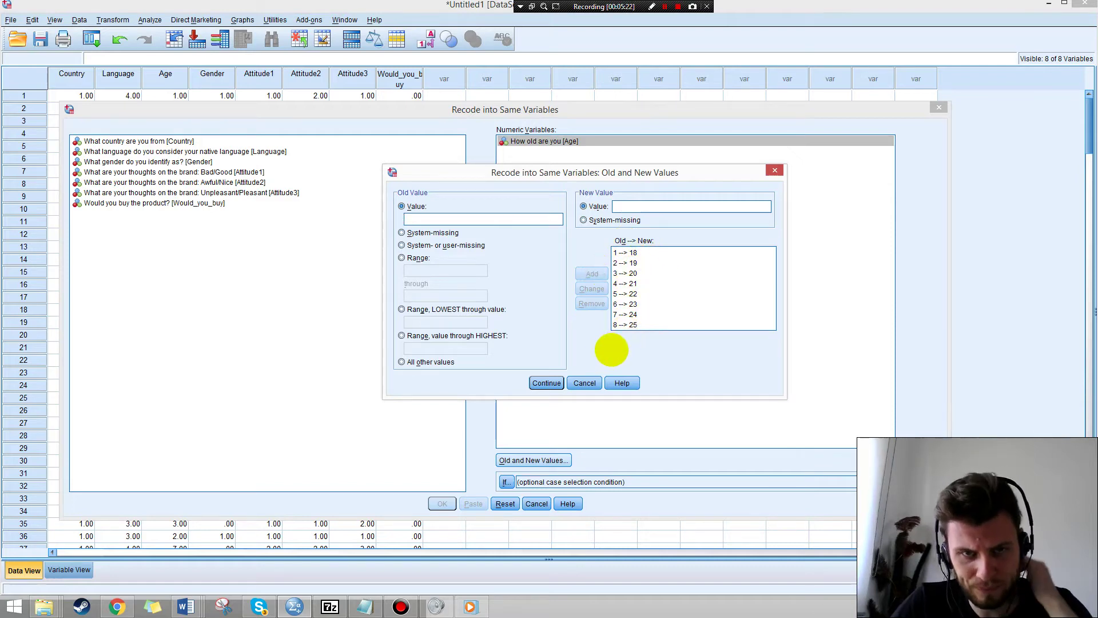
left_click(546, 383)
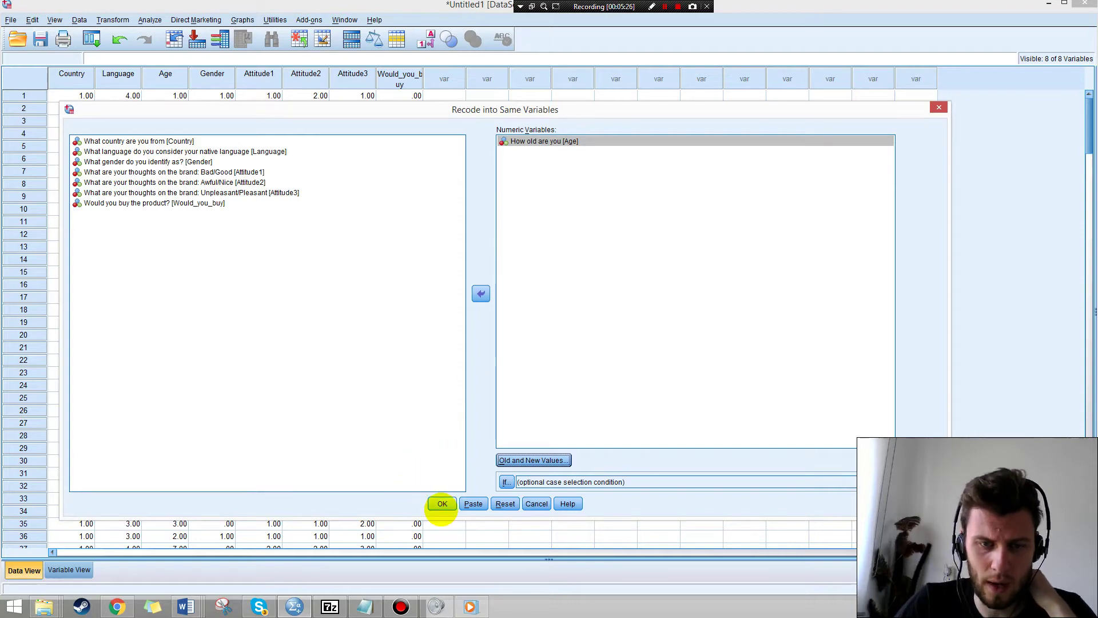
Run the Age recode, close the Output Viewer without saving, and return to the data grid.
left_click(442, 503)
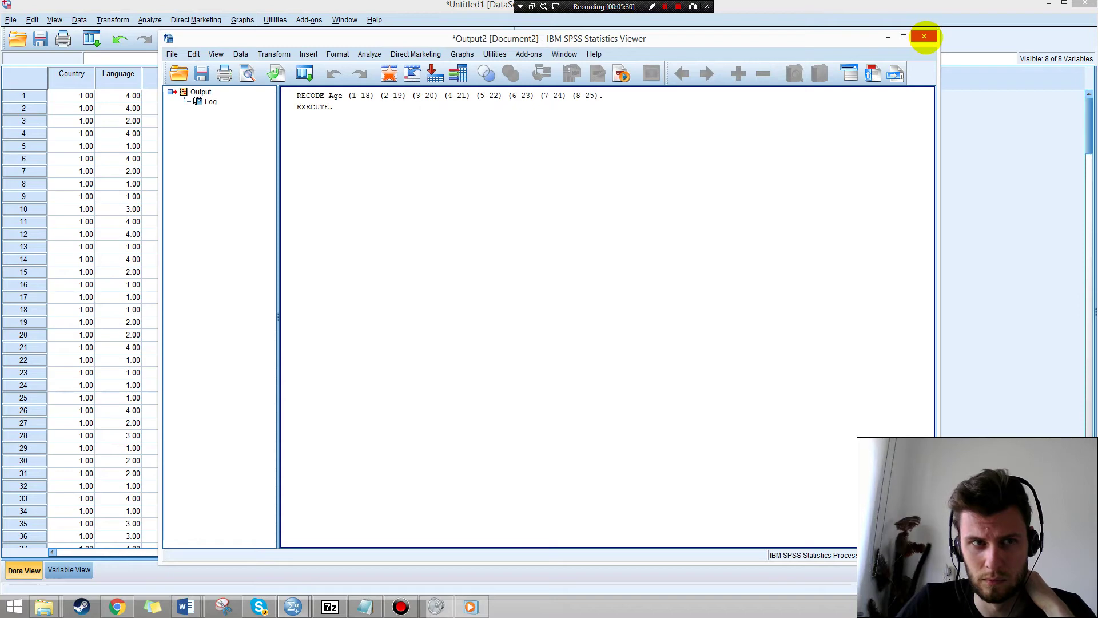
left_click(924, 36)
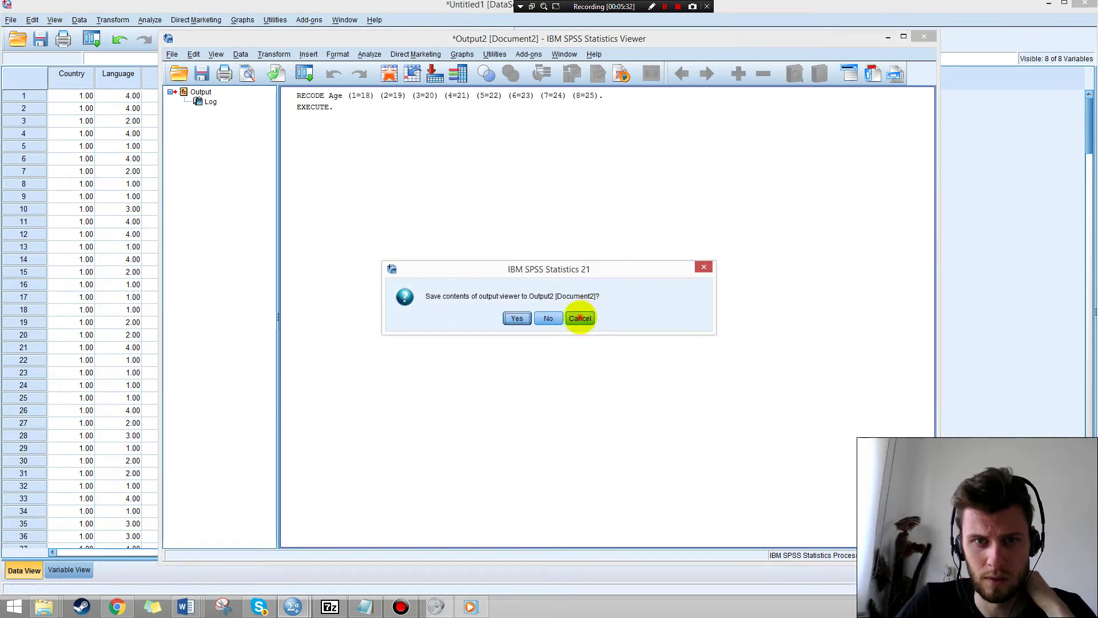
left_click(581, 314)
left_click(126, 159)
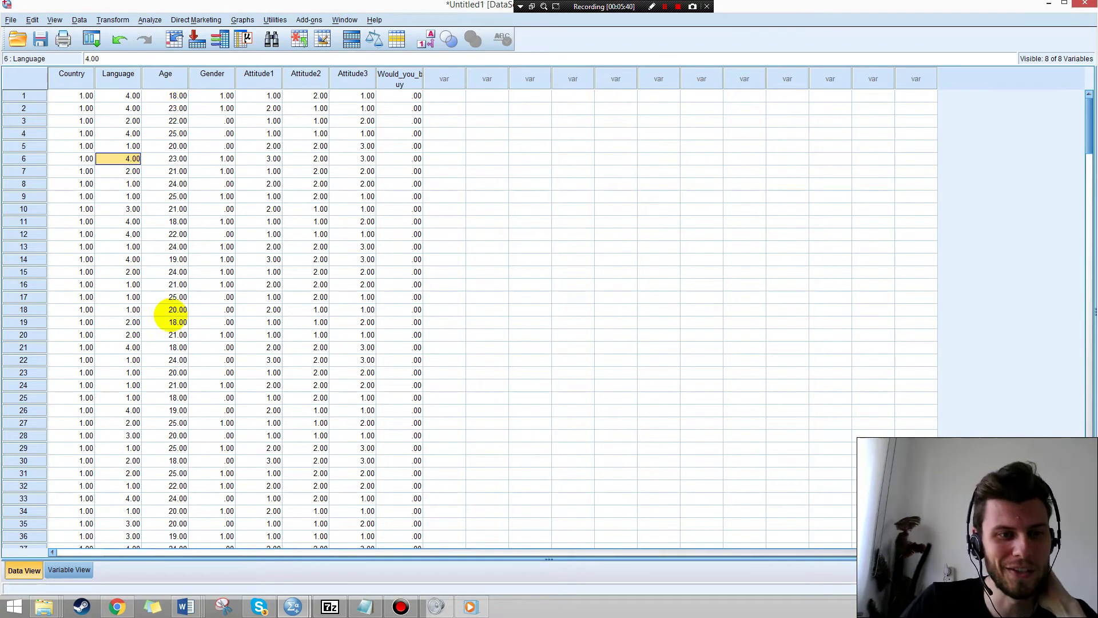
scroll(171, 315, "down", 4)
scroll(174, 303, "up", 4)
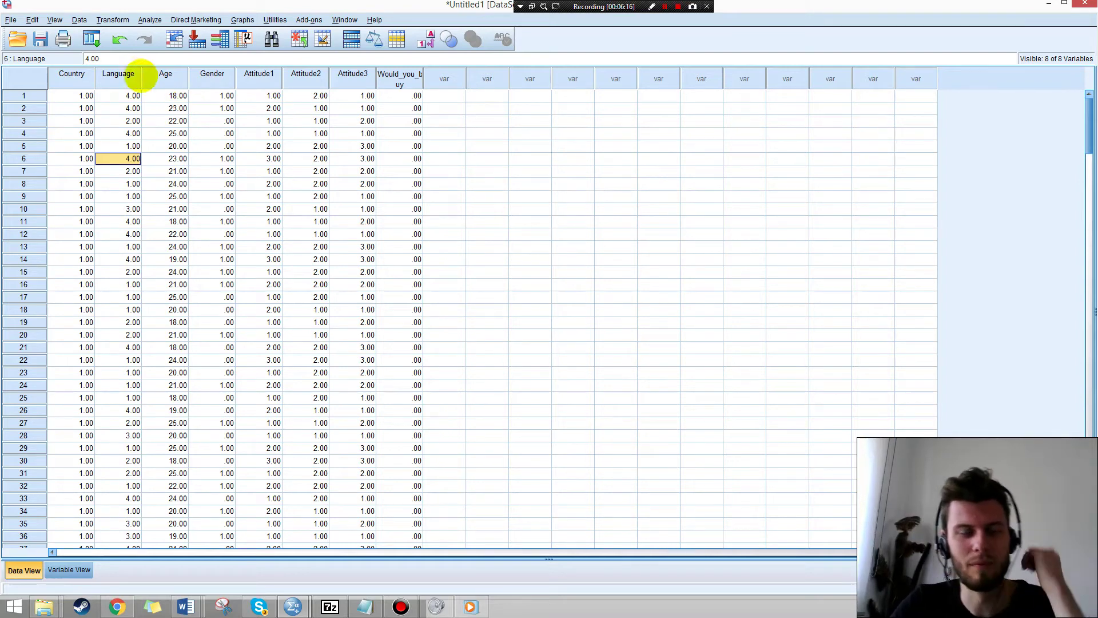
left_click(165, 75)
Sort all cases by Age ascending and scroll to the bottom to see ages 78 and 99.
right_click(165, 74)
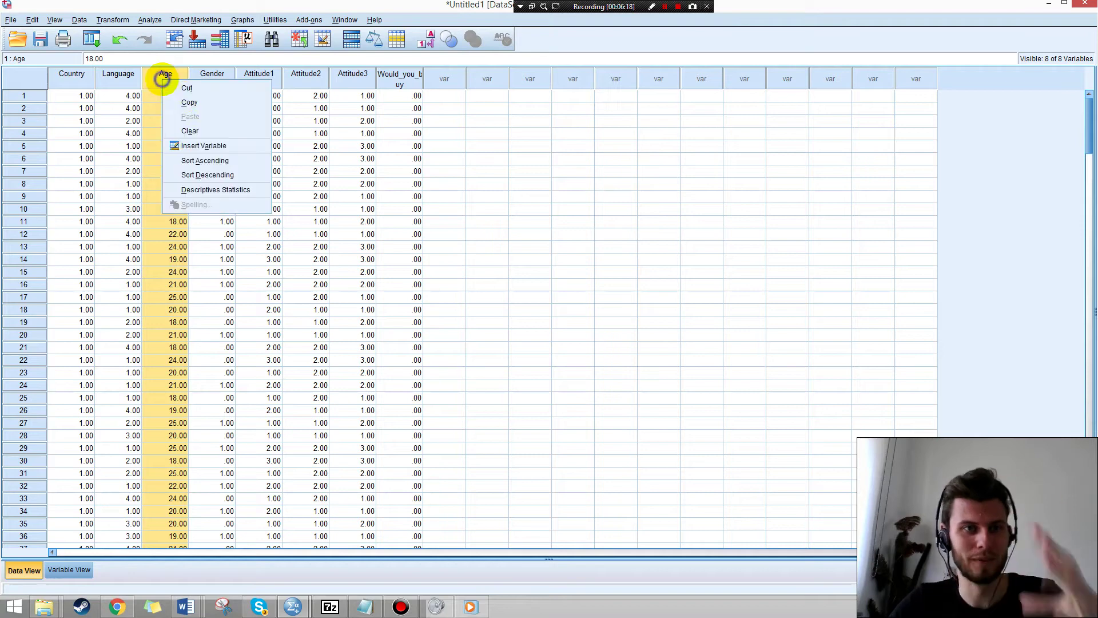
left_click(153, 84)
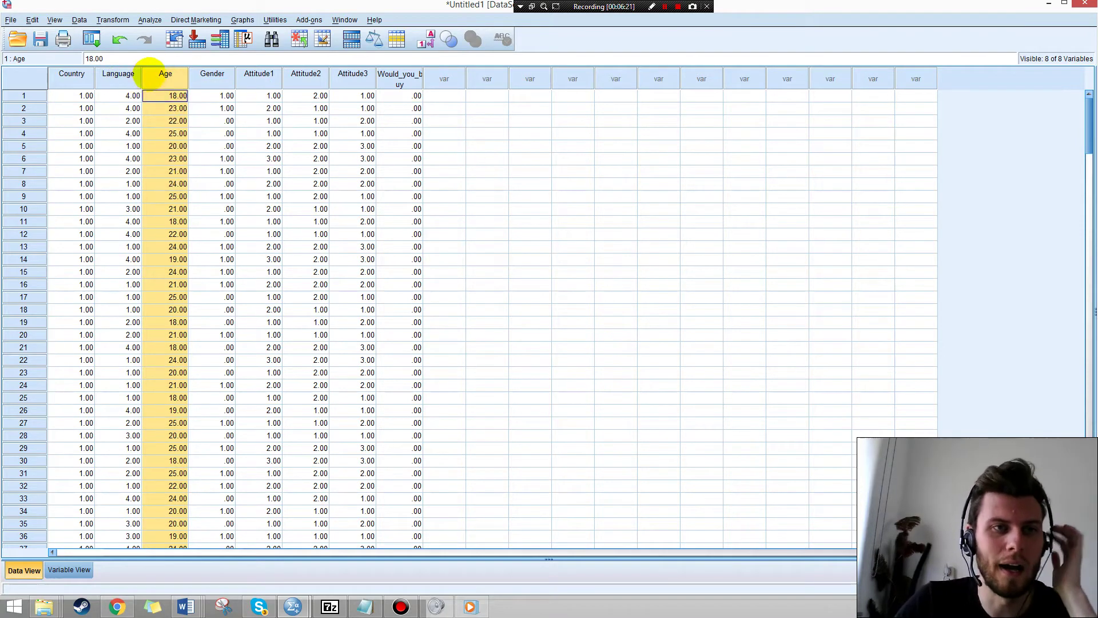
right_click(178, 78)
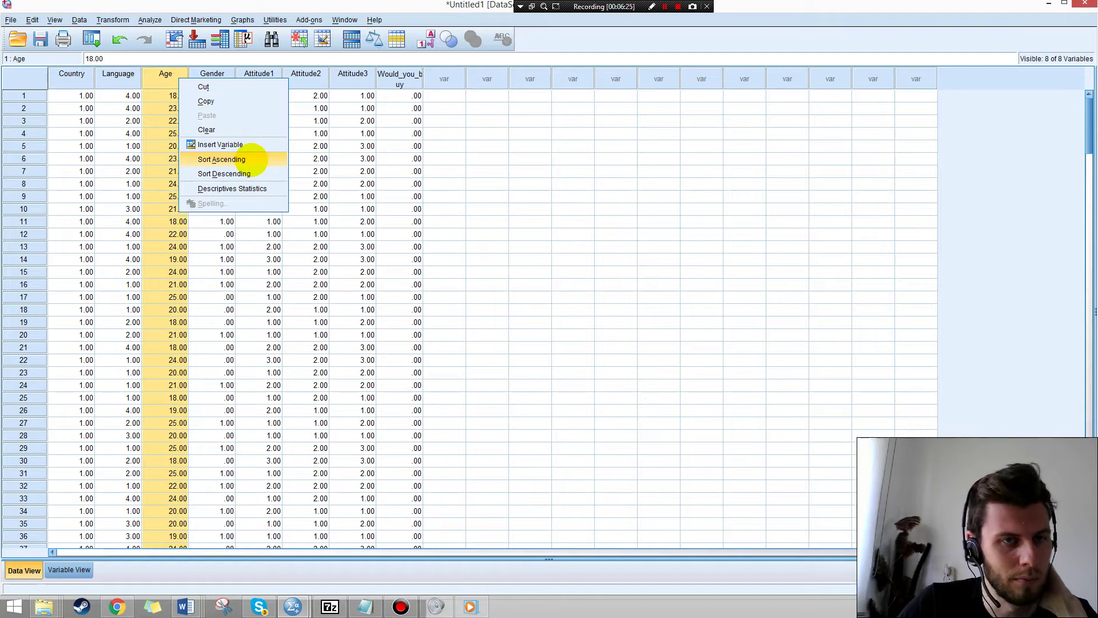
left_click(252, 161)
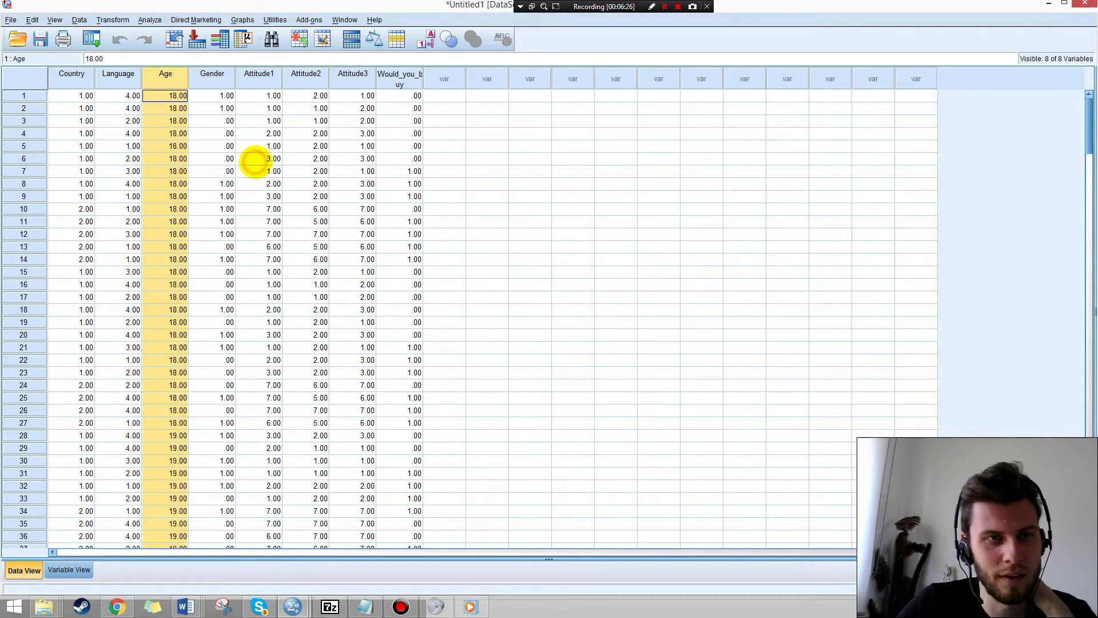
scroll(171, 126, "down", 7)
scroll(178, 234, "down", 20)
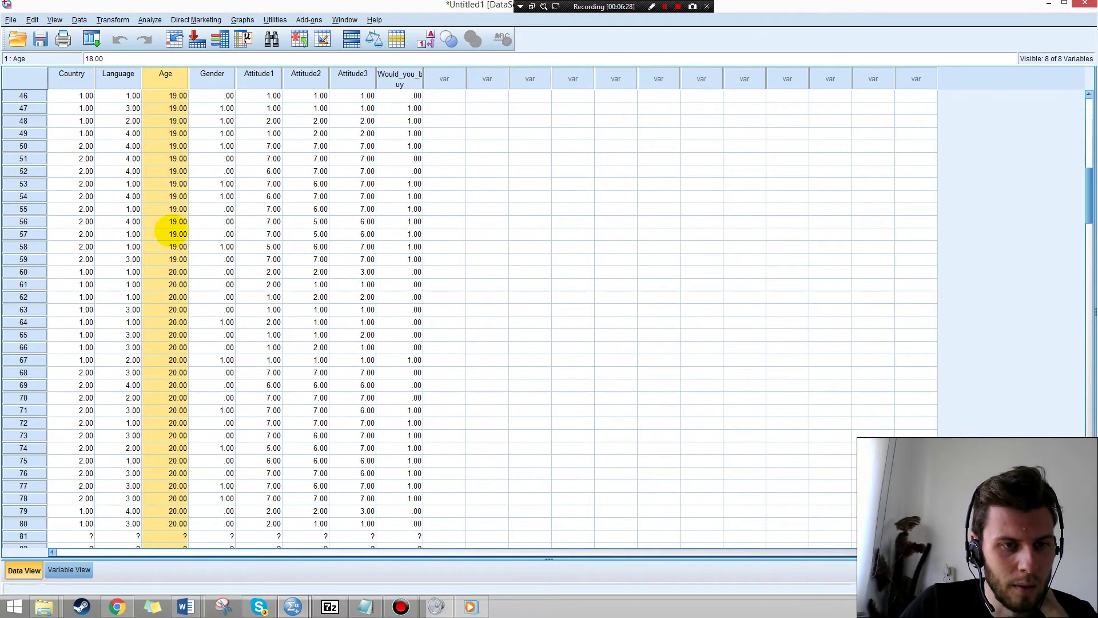
scroll(166, 244, "down", 20)
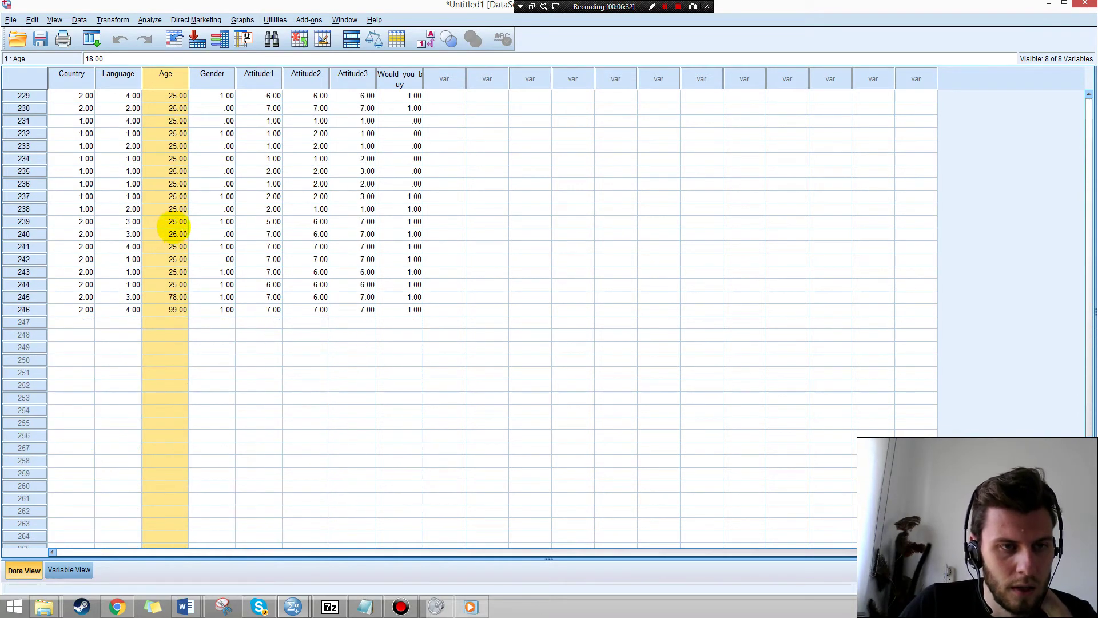
Inspect the last two cases, aged 78 and 99, and select their rows.
left_click(178, 308)
left_click(170, 296)
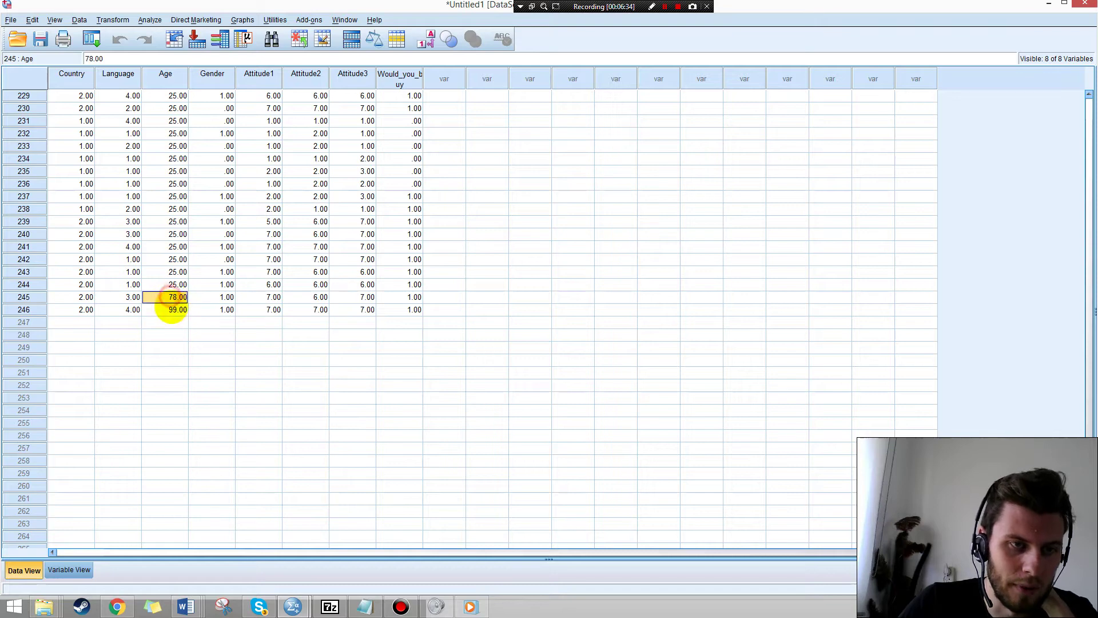
left_click(176, 308)
left_click(181, 298)
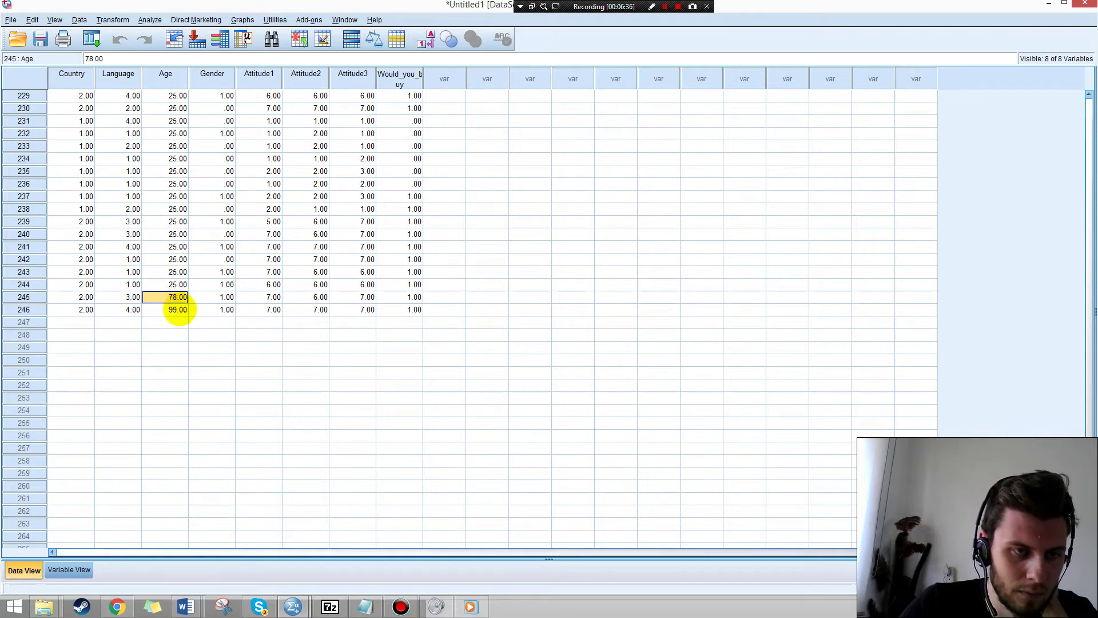
left_click(32, 297)
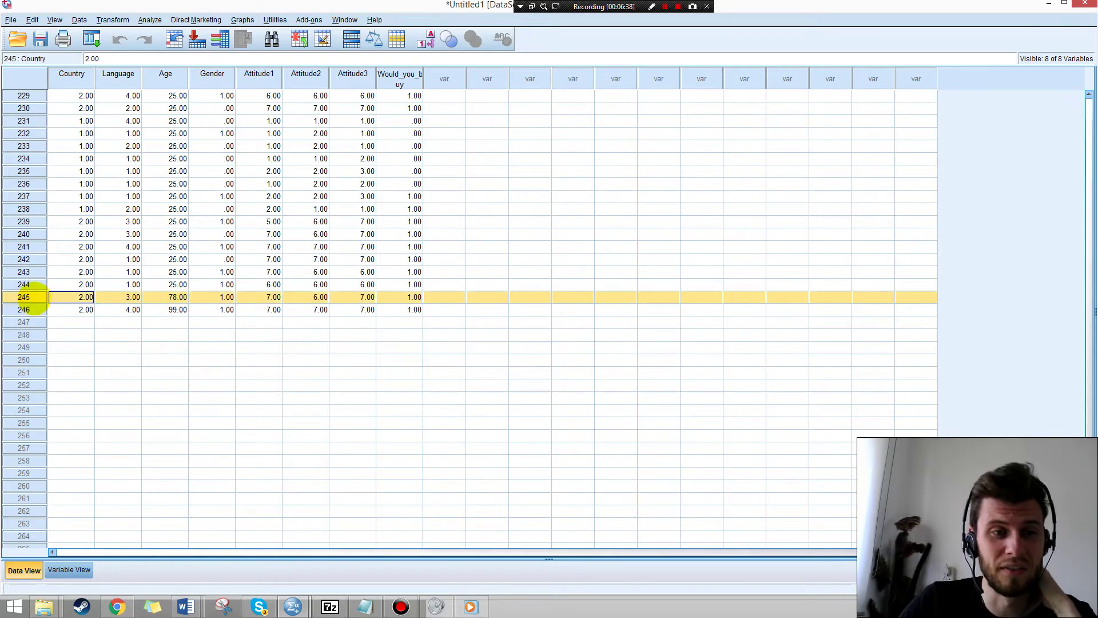
left_click(177, 309)
left_click(23, 296)
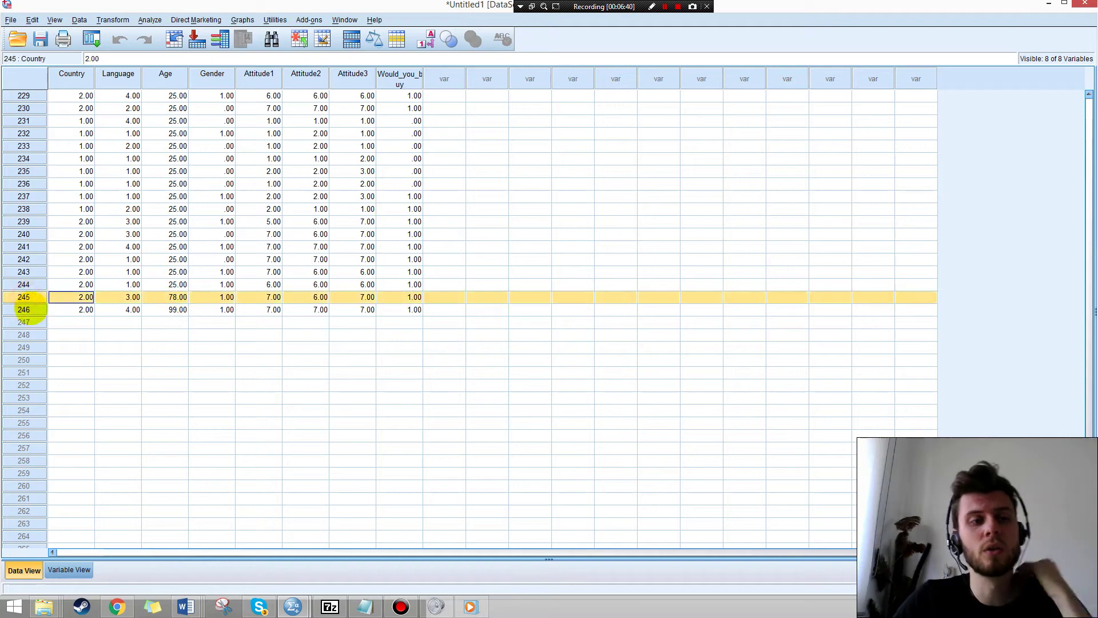
left_click(26, 309, "shift")
right_click(35, 298)
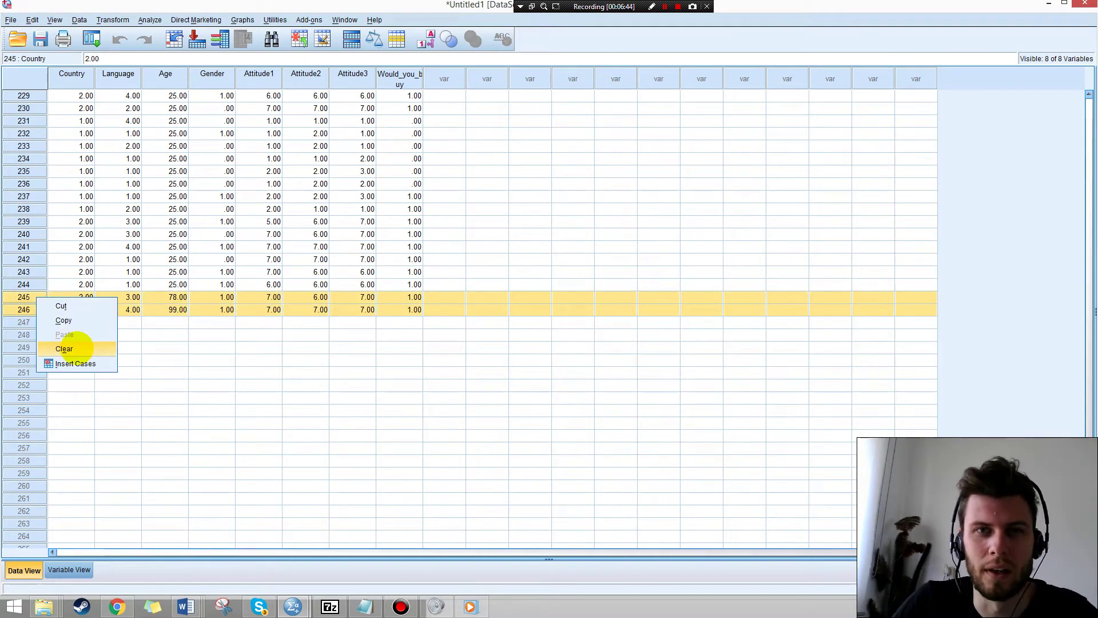
left_click(177, 309)
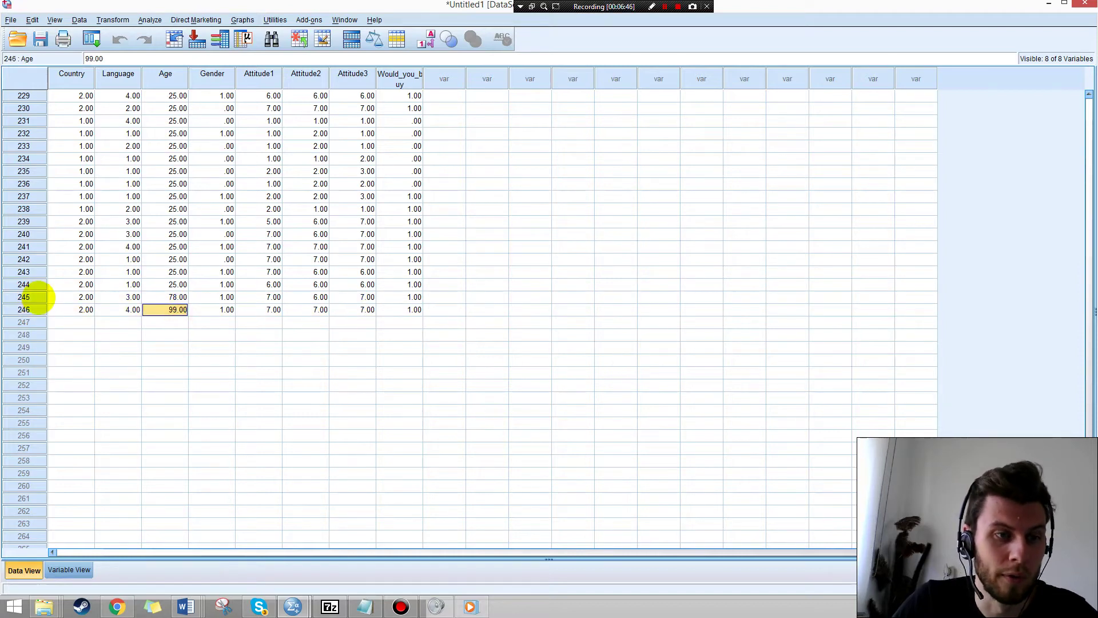
Clear the age 78 case and the age 99 case, then return to the top of the data.
left_click(29, 298)
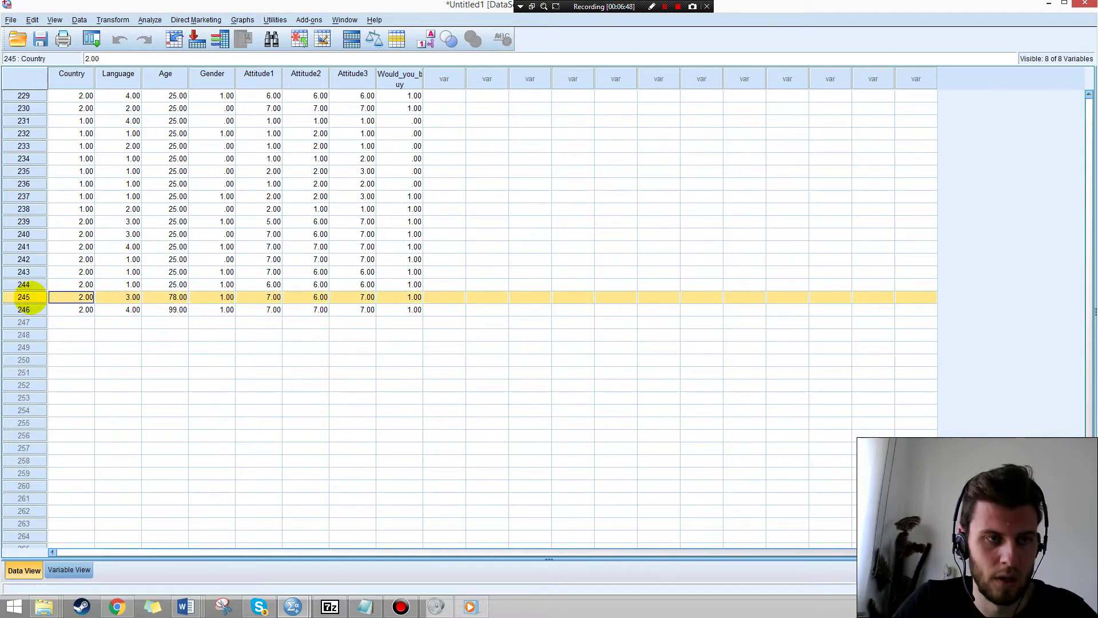
right_click(31, 298)
left_click(23, 297)
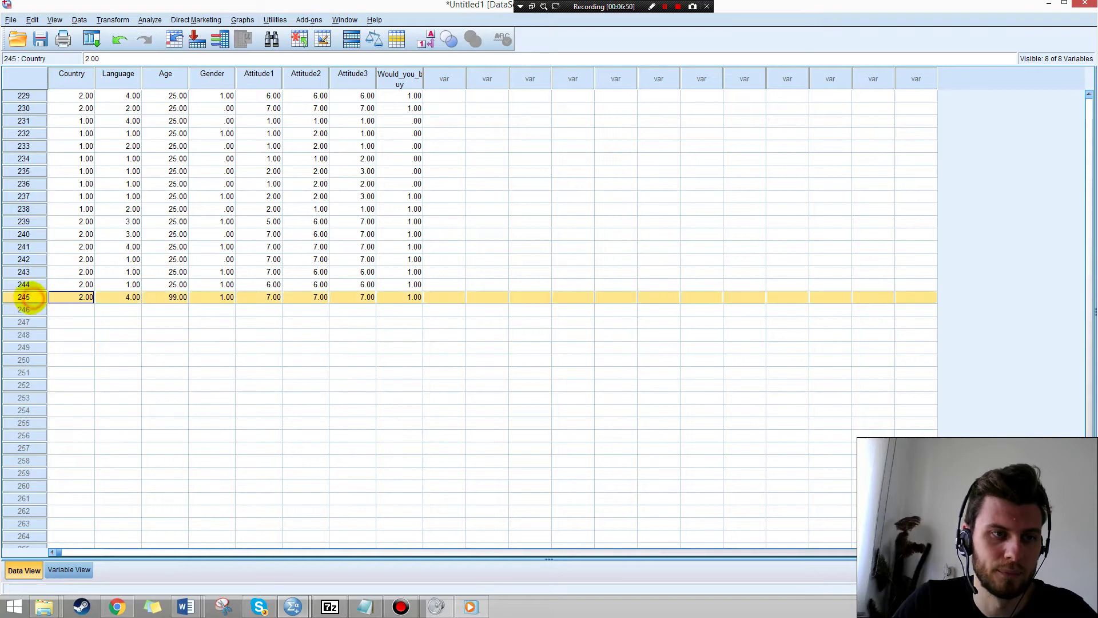
right_click(27, 297)
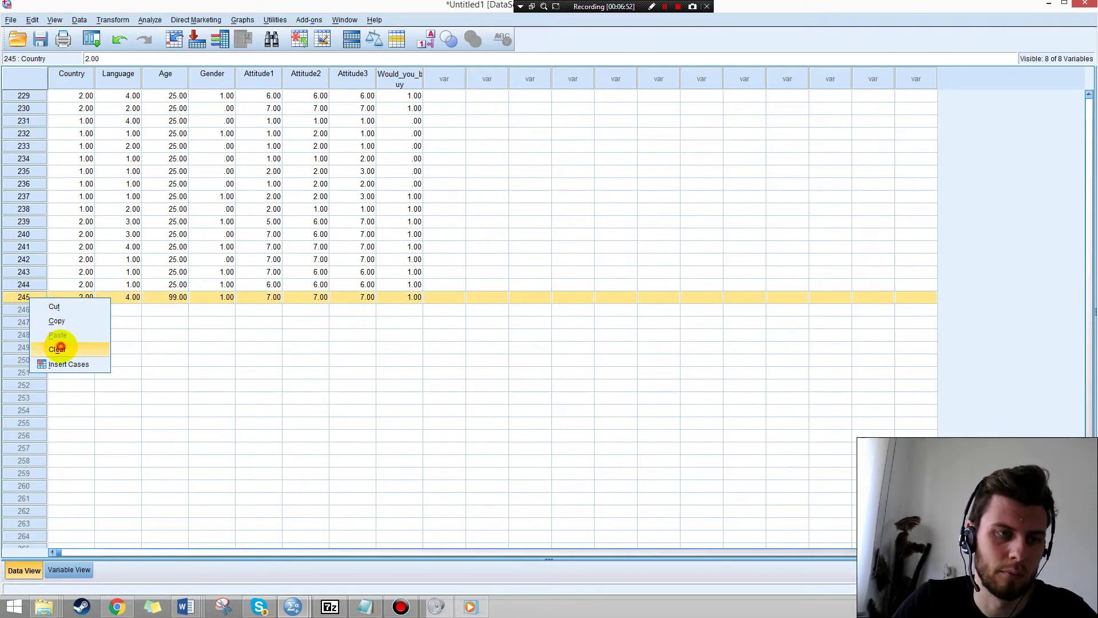
left_click(60, 349)
scroll(178, 297, "up", 20)
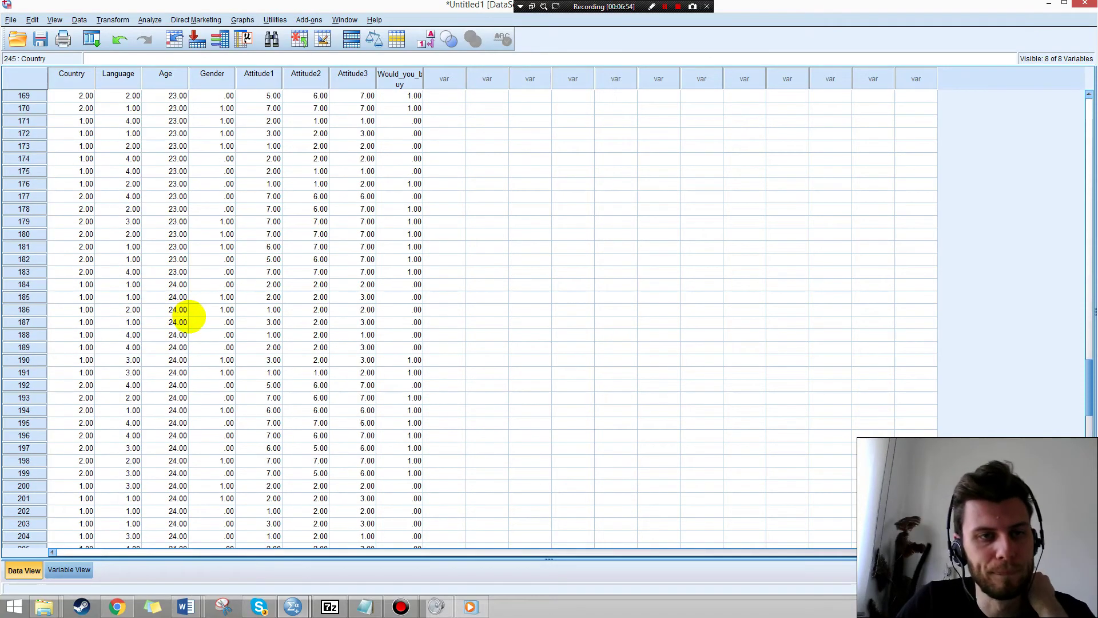
scroll(189, 316, "up", 20)
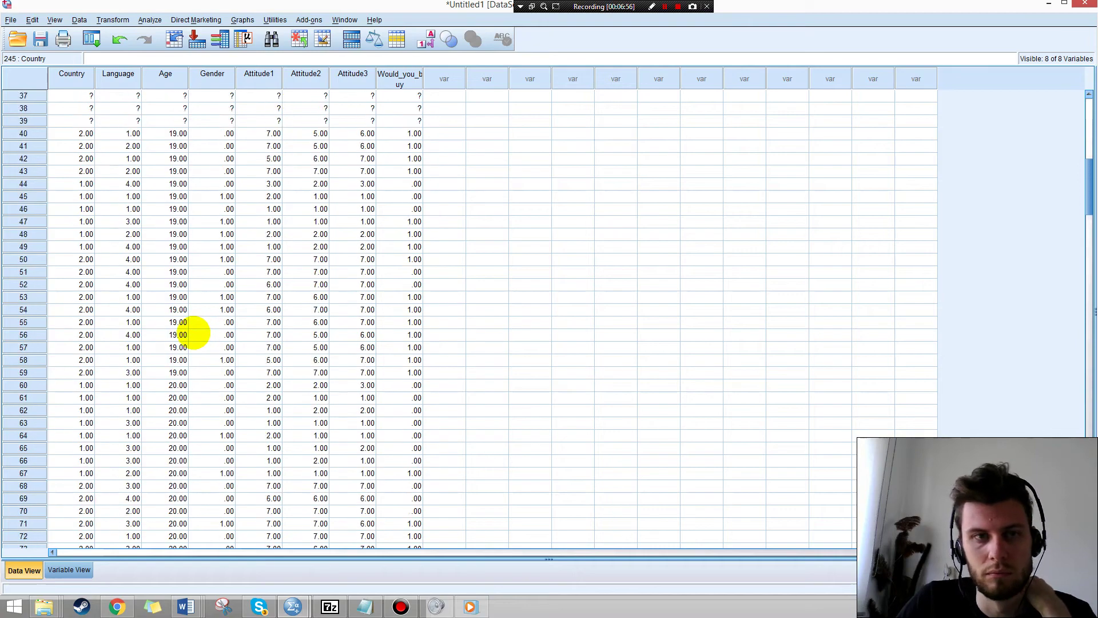
scroll(194, 333, "up", 12)
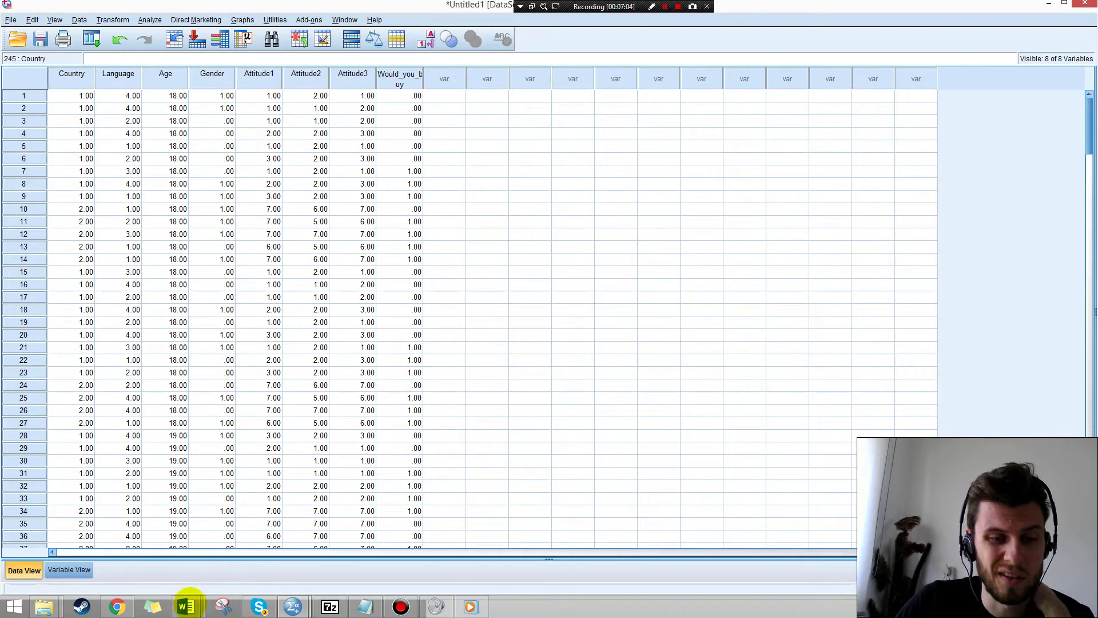
Bring up the Word Document2 draft with the cursor at the 'xx respondents' placeholder.
mouse_move(185, 604)
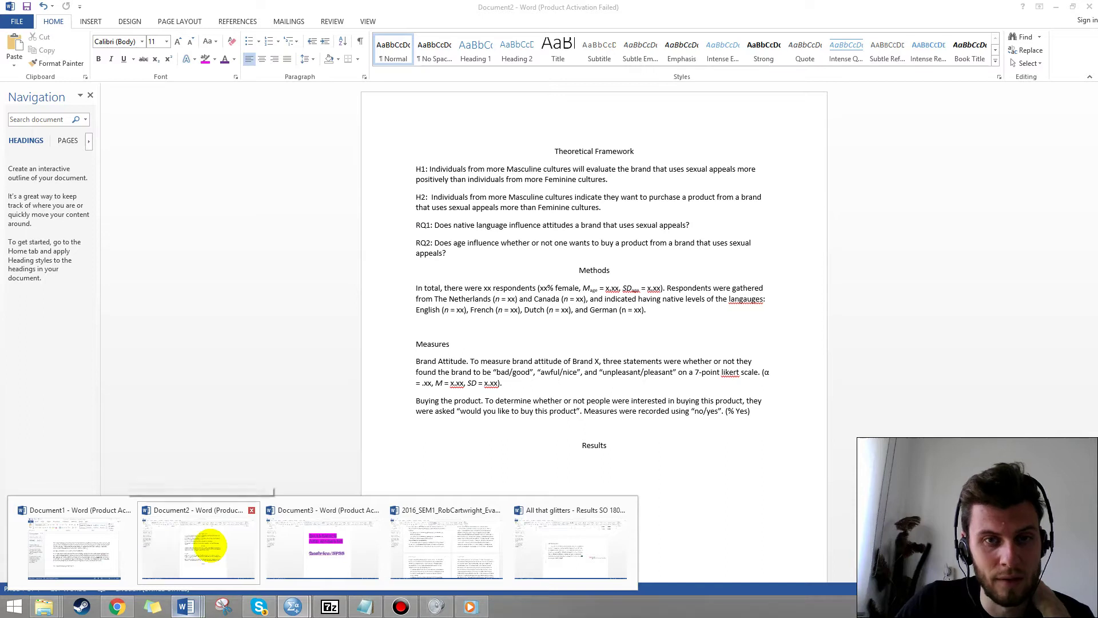
left_click(209, 546)
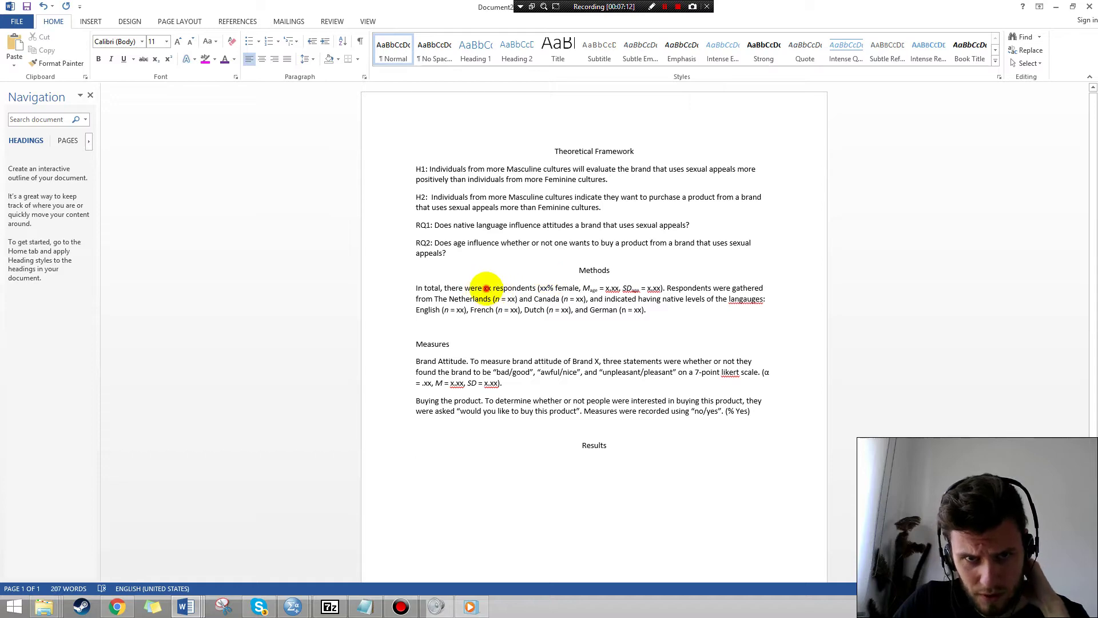
left_click(486, 288)
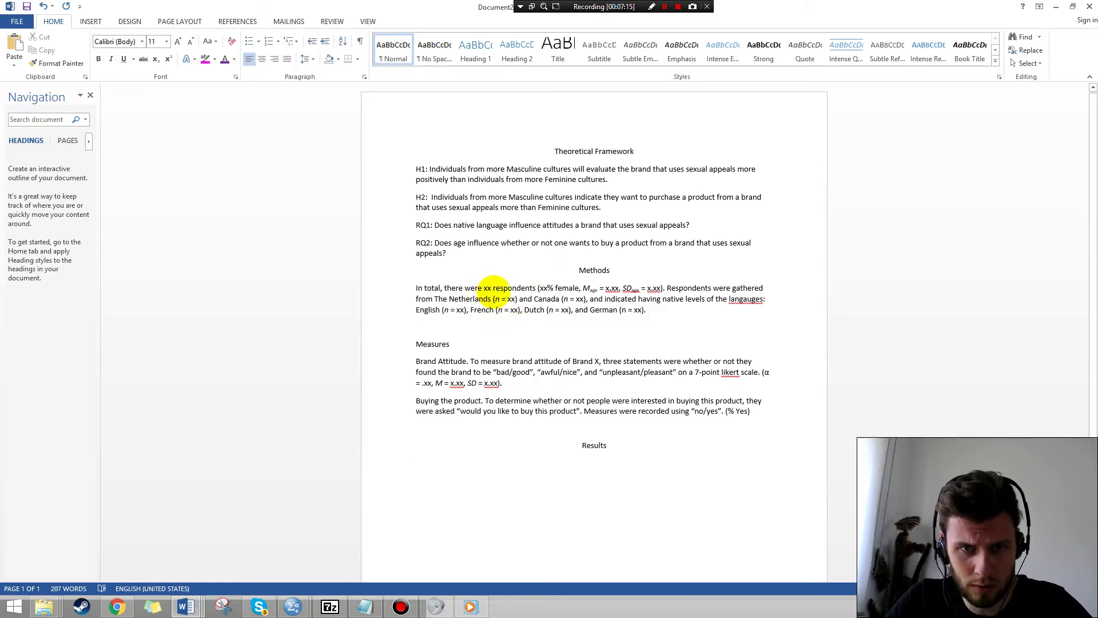
key("alt+Tab")
Scroll to the end of the SPSS data to confirm the last case is 244.
scroll(272, 276, "down", 11)
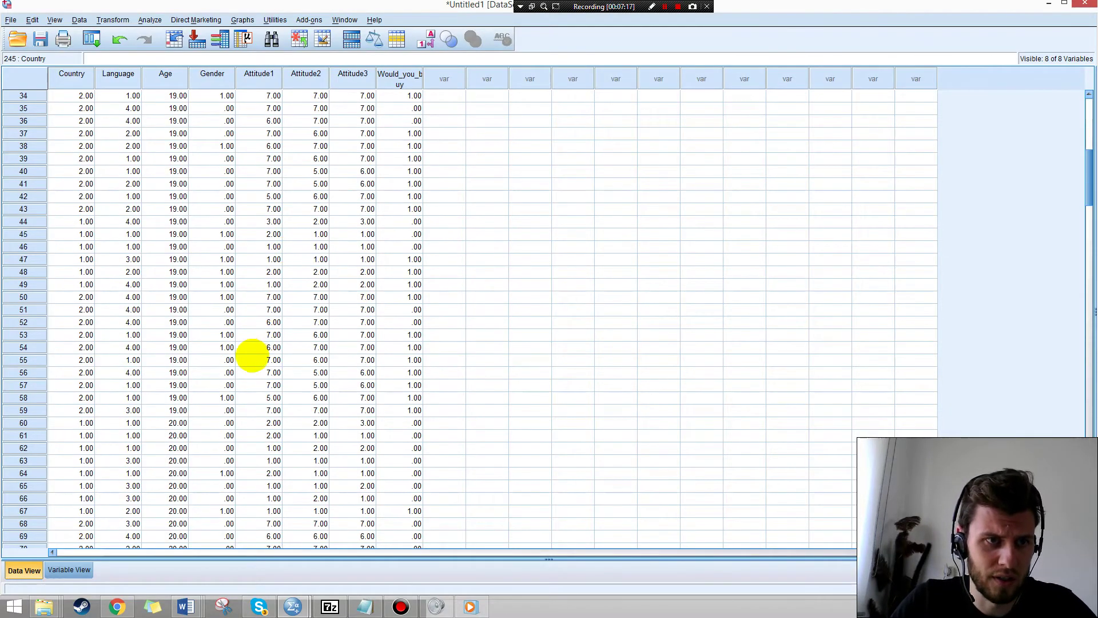
scroll(252, 356, "down", 20)
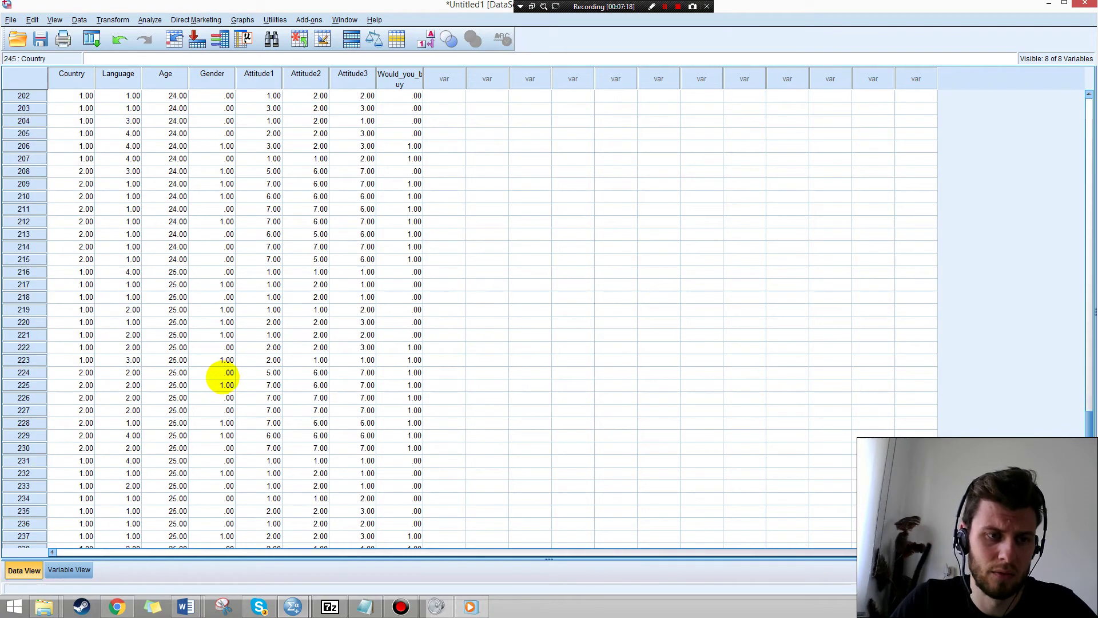
scroll(223, 378, "down", 9)
Replace 'xx' with 244 respondents in the Word Methods paragraph, then go back to SPSS.
key("alt+Tab")
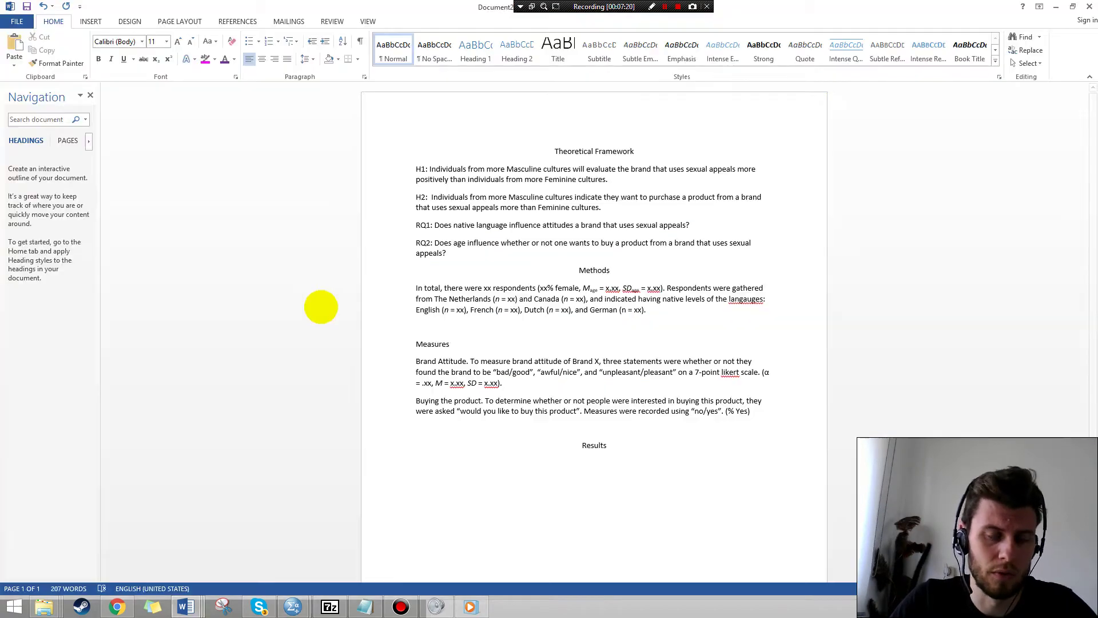
key("BackSpace")
key("Delete")
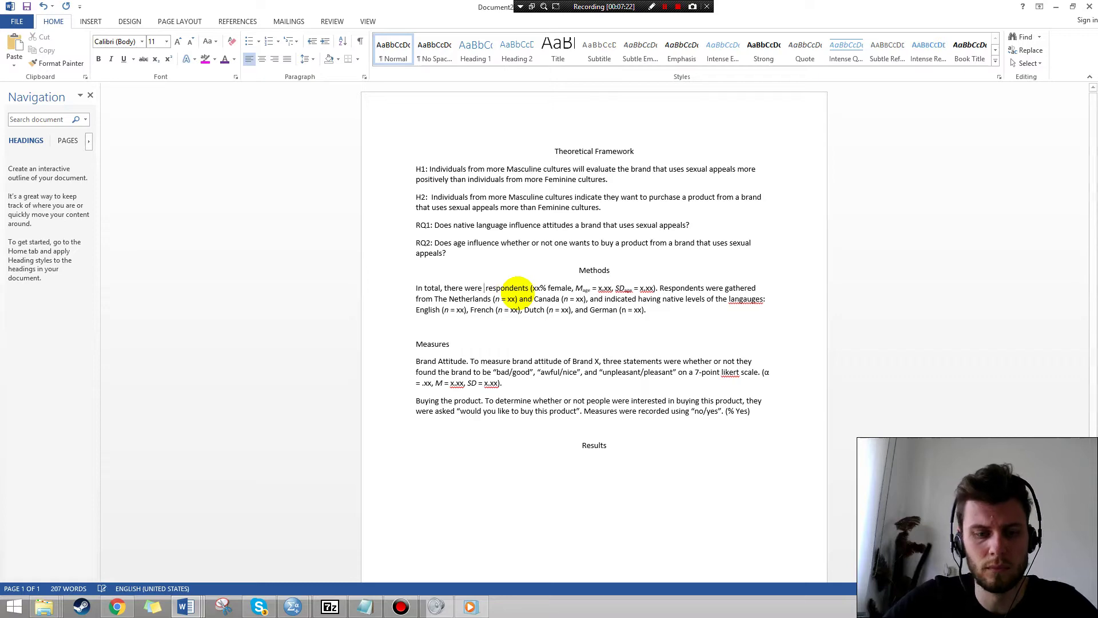
type("244")
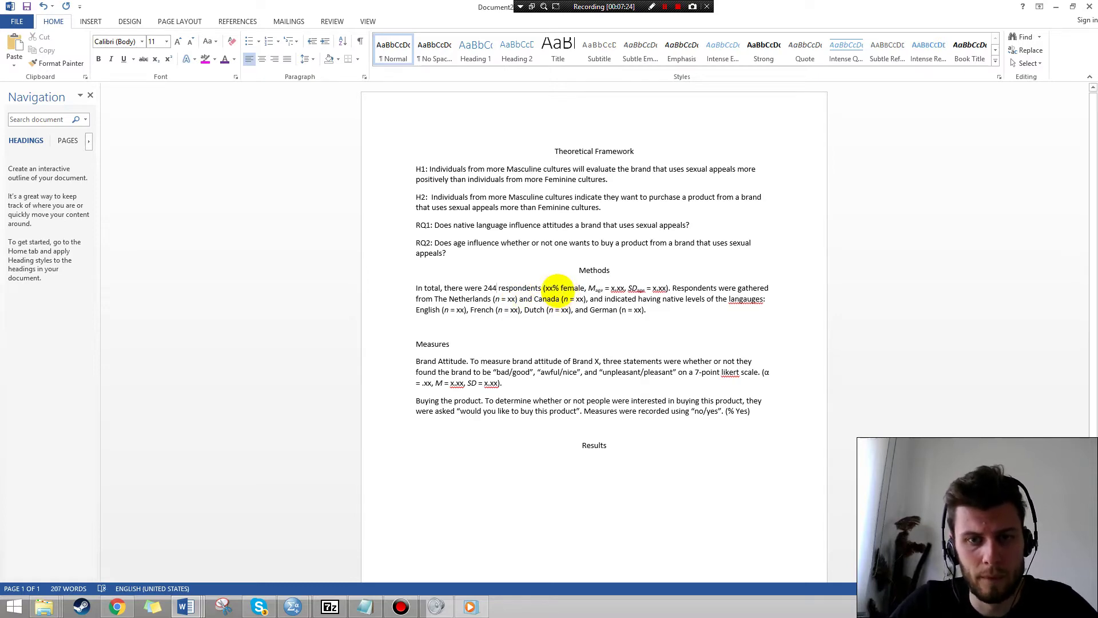
key("alt+Tab")
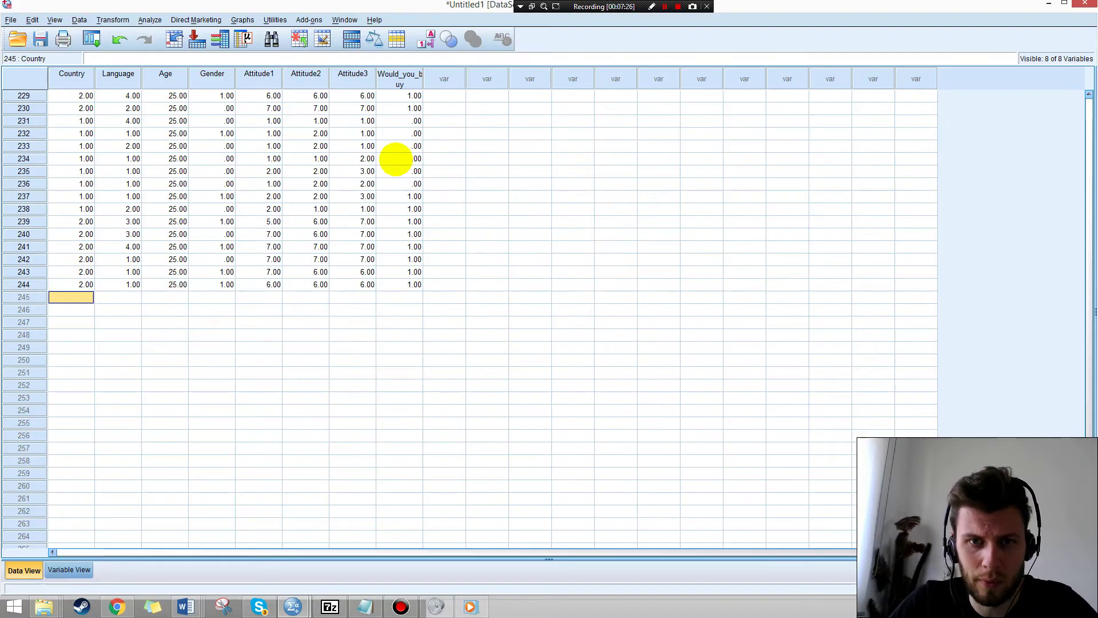
scroll(289, 293, "up", 5)
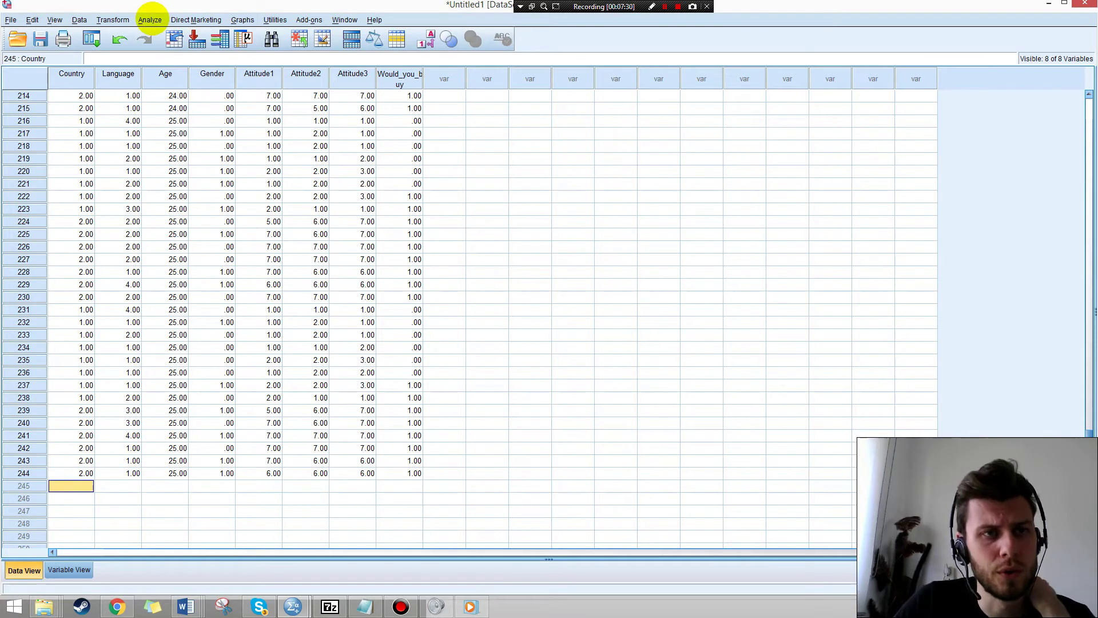
Run Descriptives on Gender (244 cases, mean .4590, SD .49934) and return to the Data Editor.
left_click(150, 20)
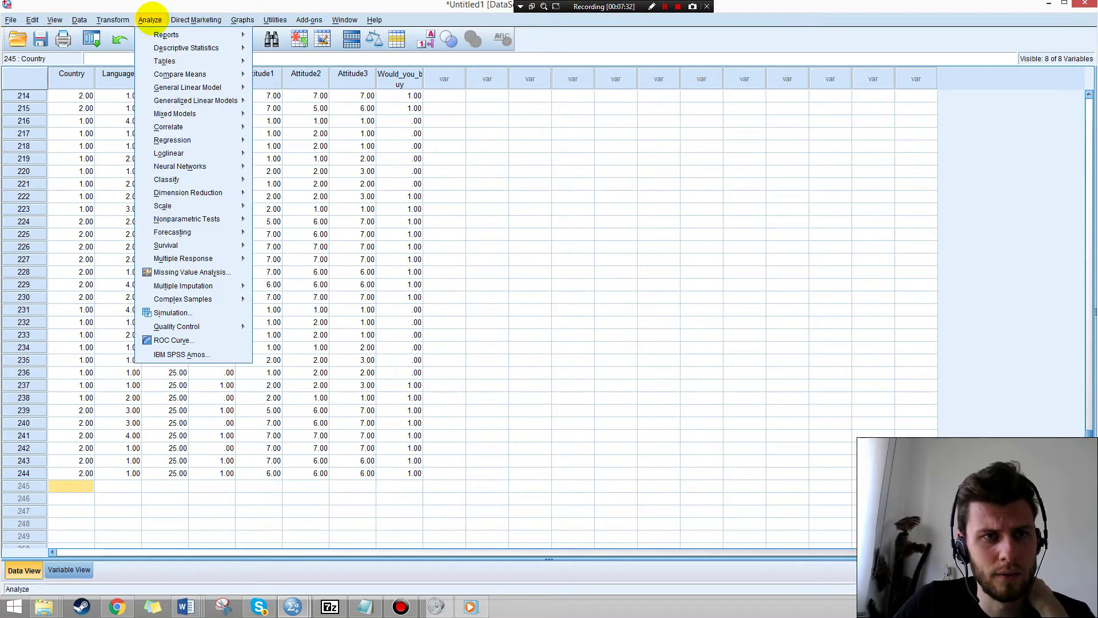
mouse_move(162, 48)
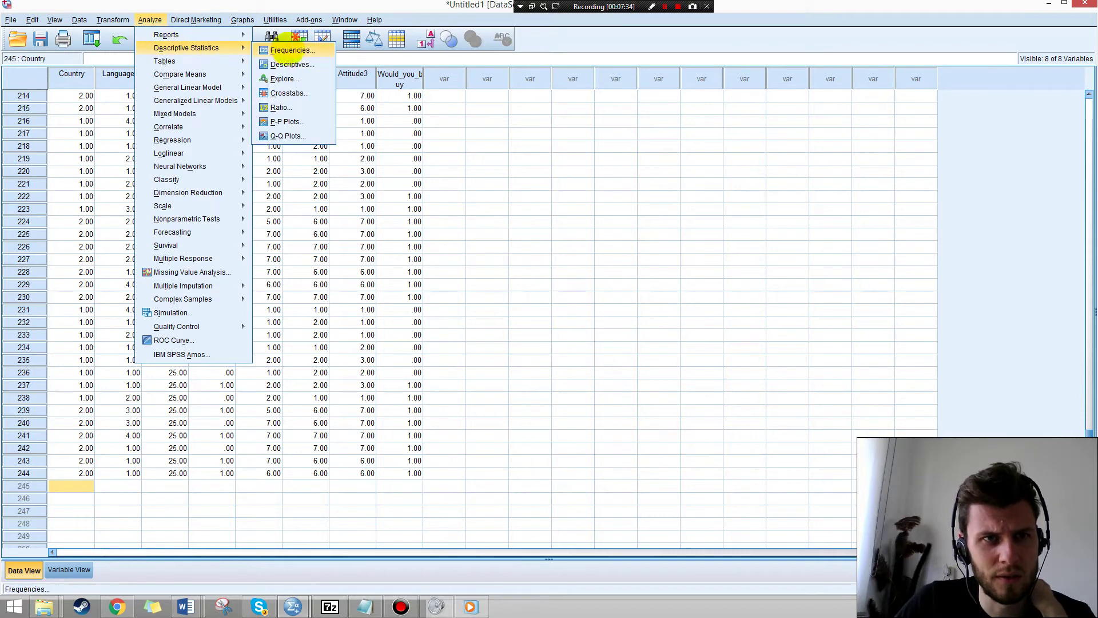
left_click(299, 64)
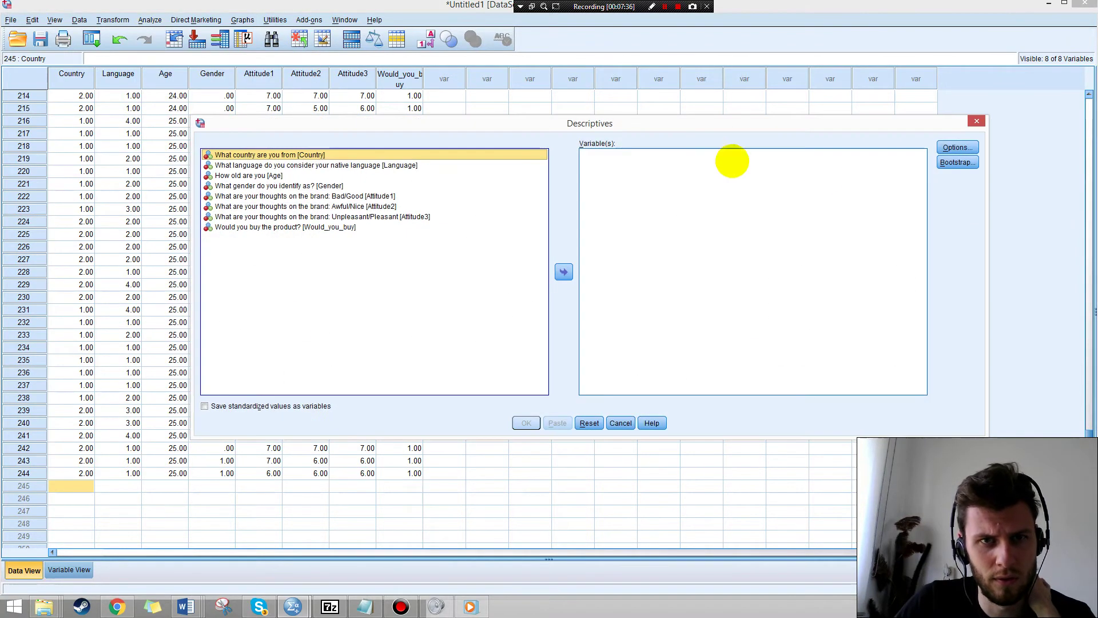
left_click(958, 147)
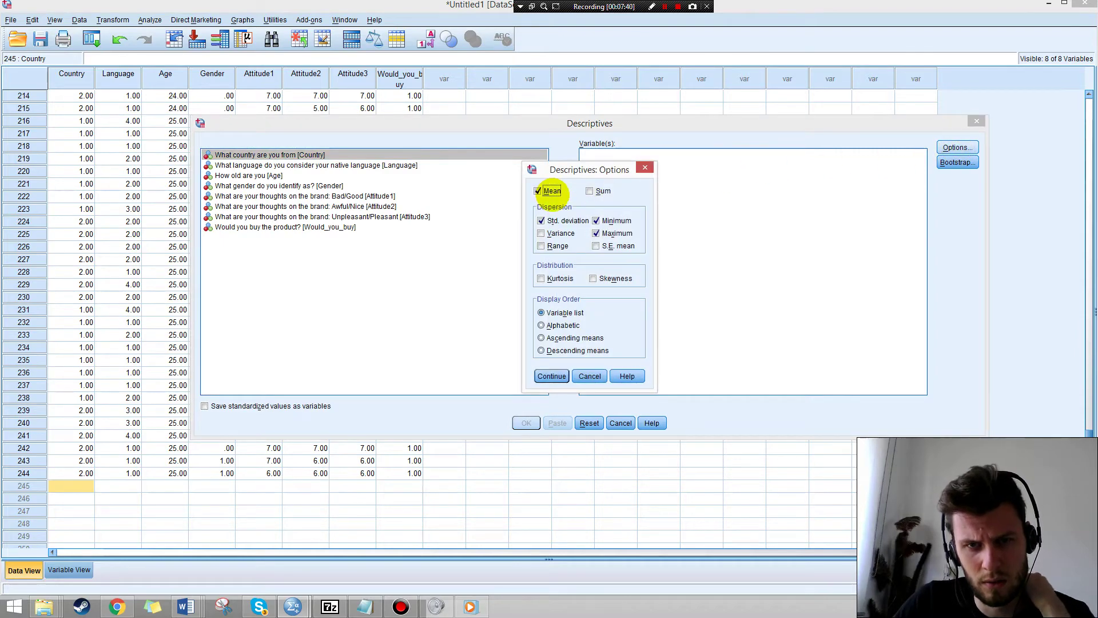
left_click(552, 375)
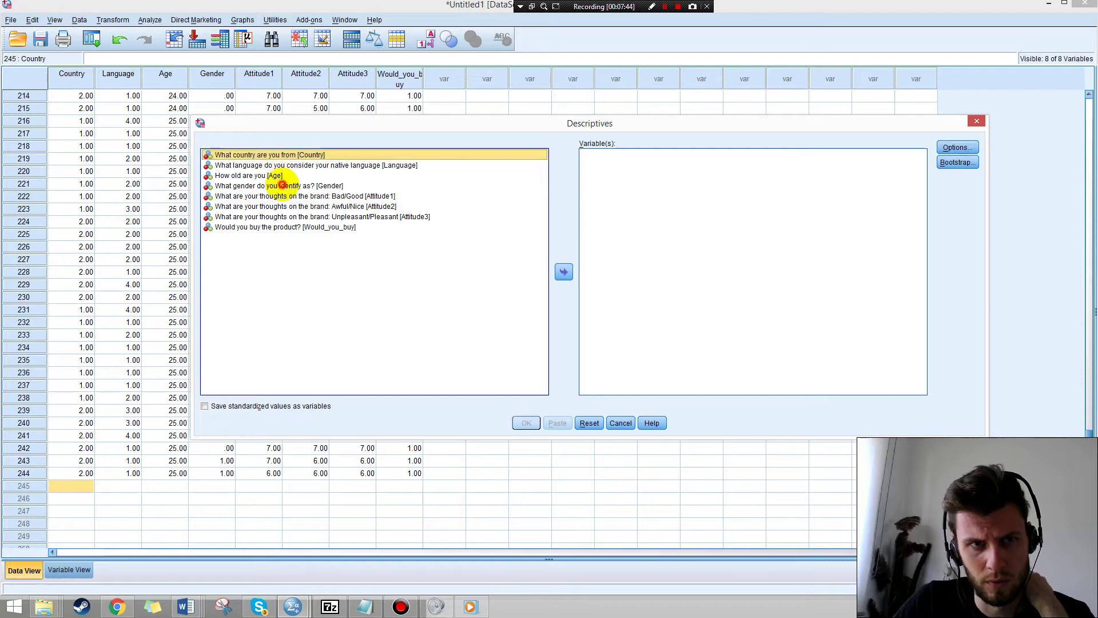
left_click(282, 185)
left_click(564, 271)
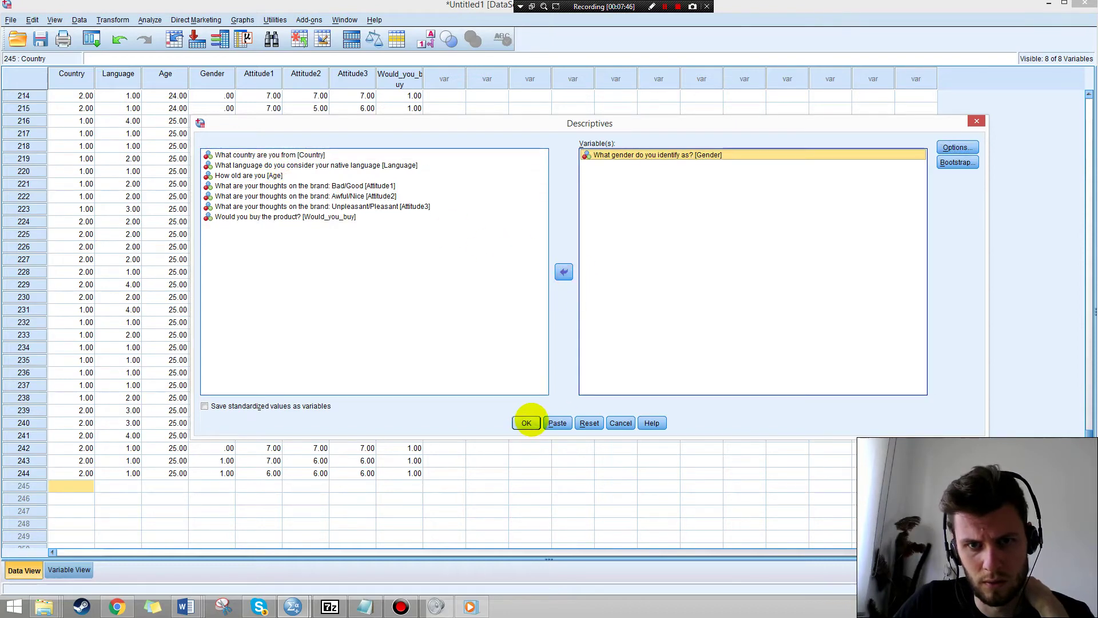
left_click(527, 422)
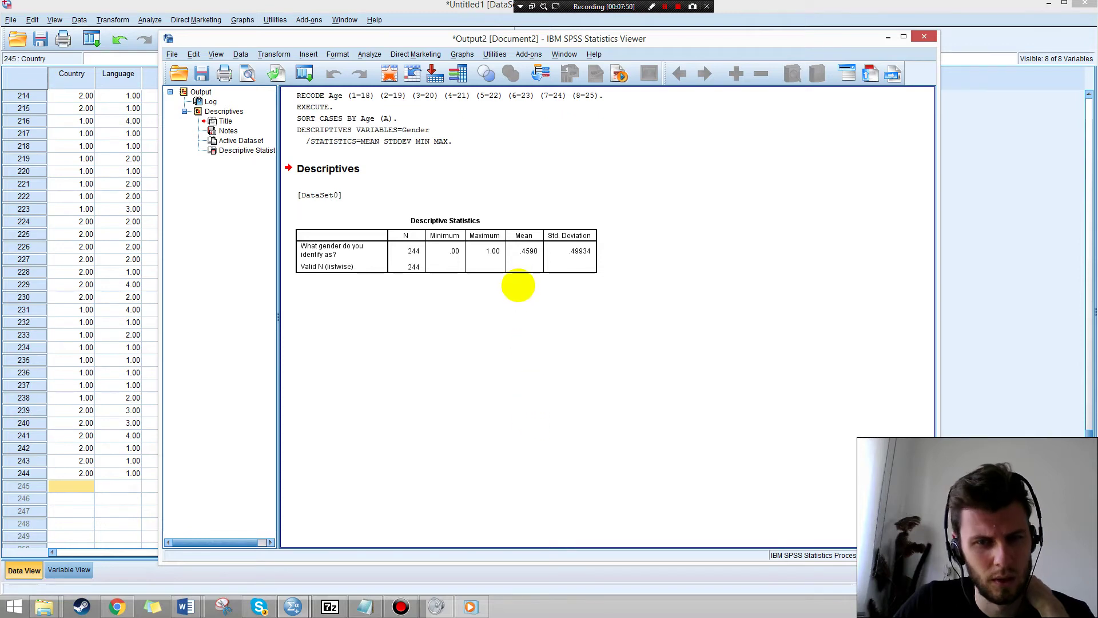
left_click(528, 251)
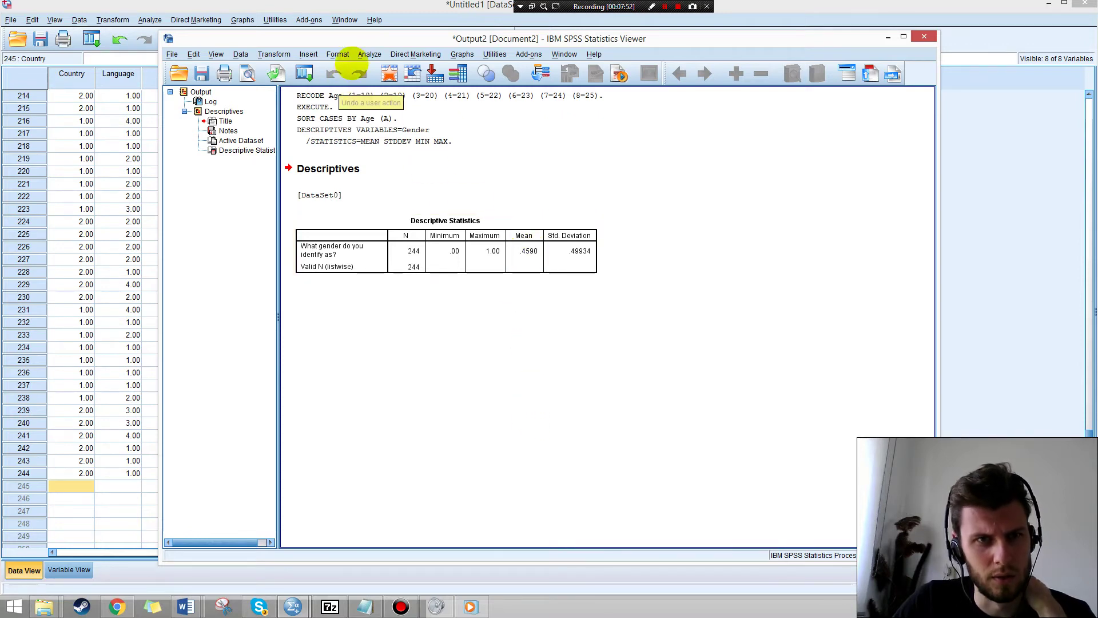
left_click(366, 54)
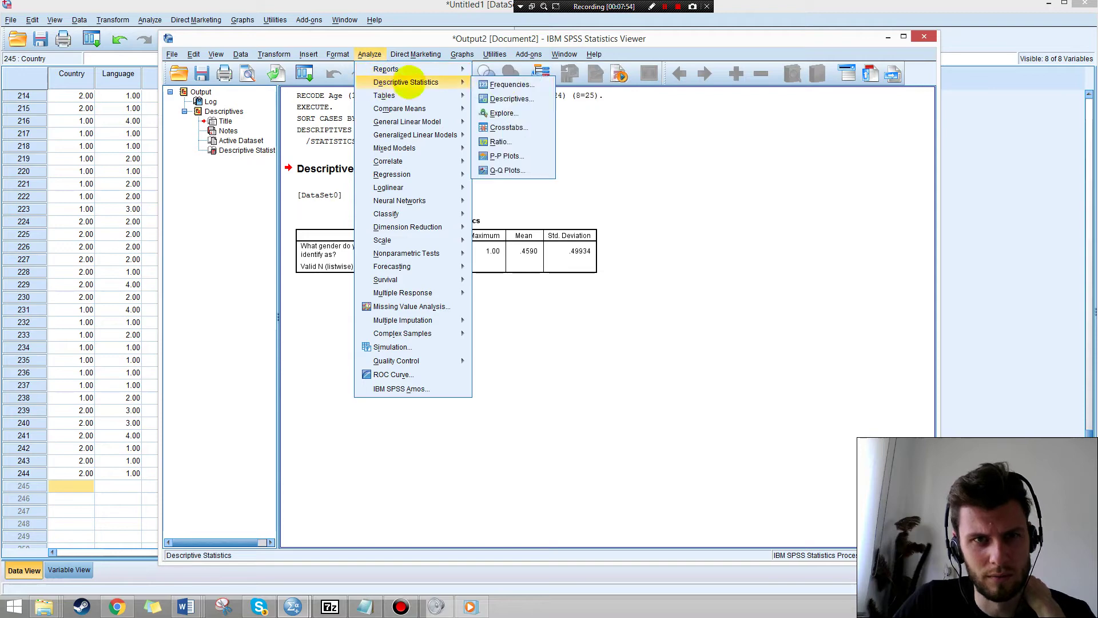
left_click(123, 120)
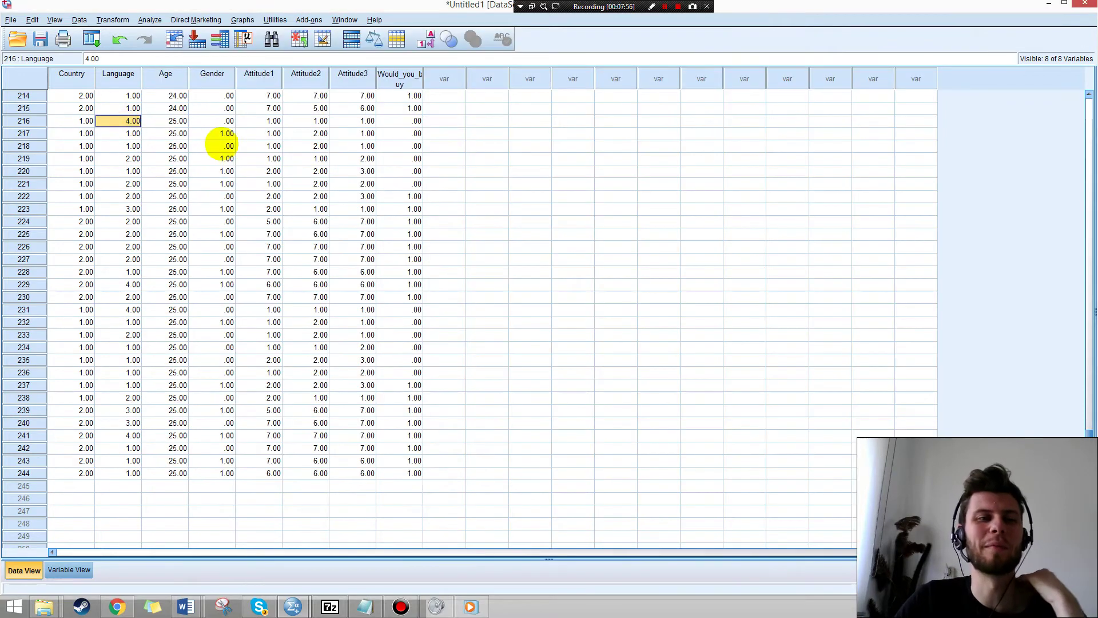
Check Gender's value labels, then run Frequencies on Gender: 132 coded .00 (54.1%), 112 male (45.9%).
left_click(68, 570)
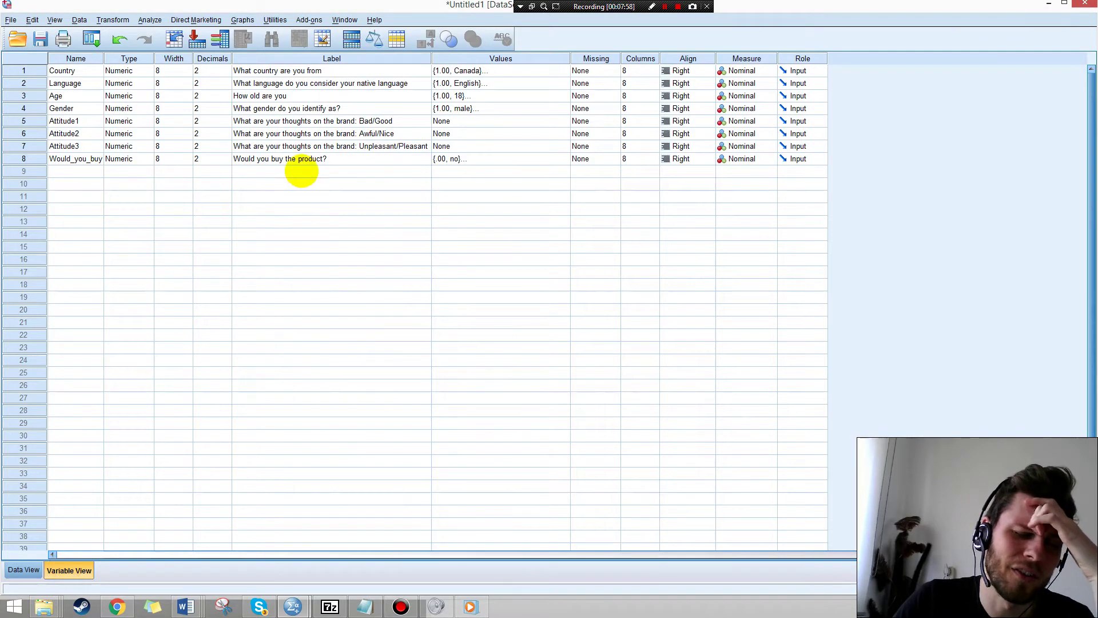
left_click(474, 108)
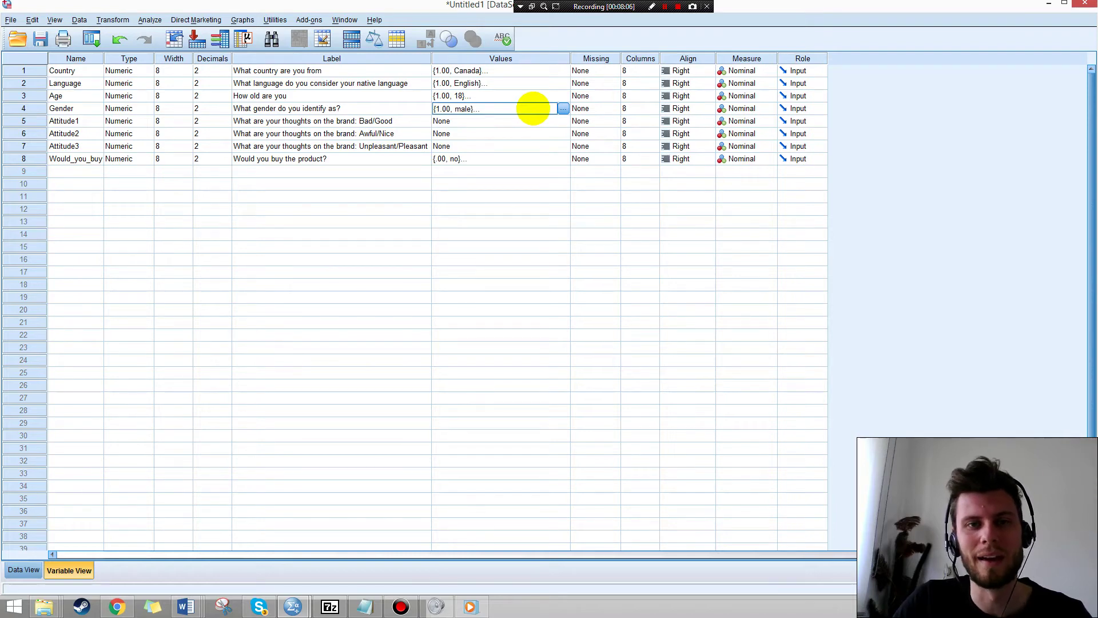
left_click(150, 19)
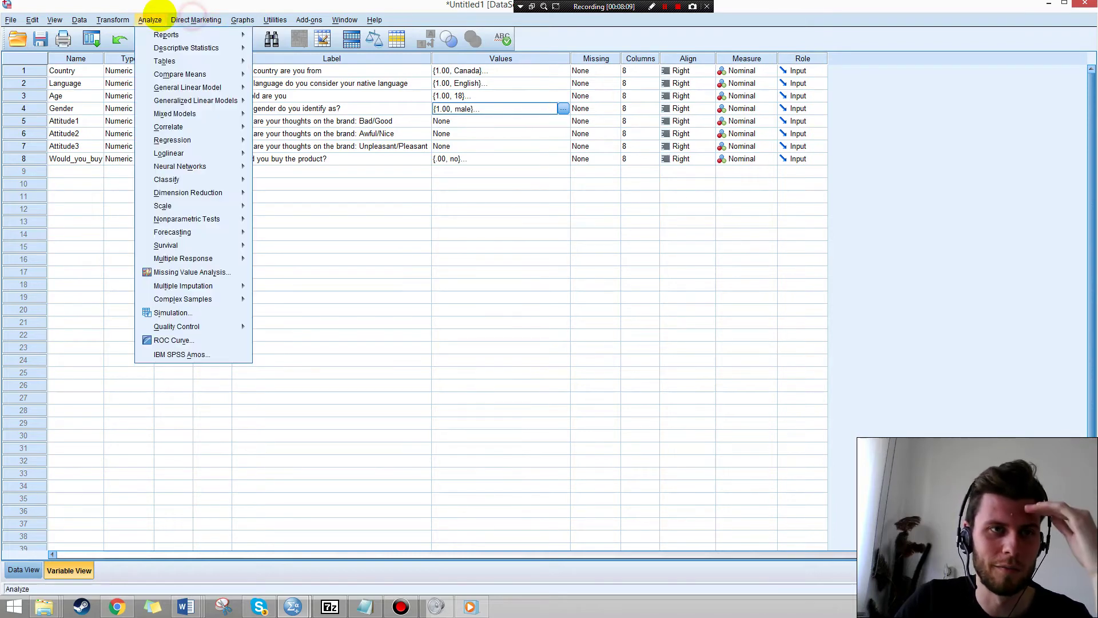
left_click(532, 235)
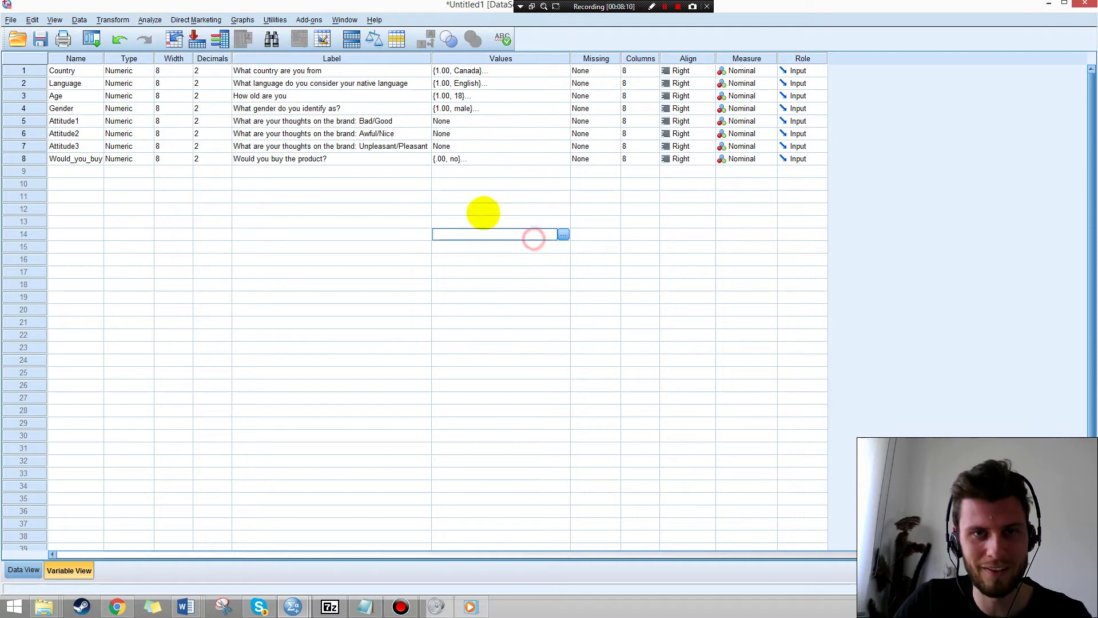
left_click(150, 20)
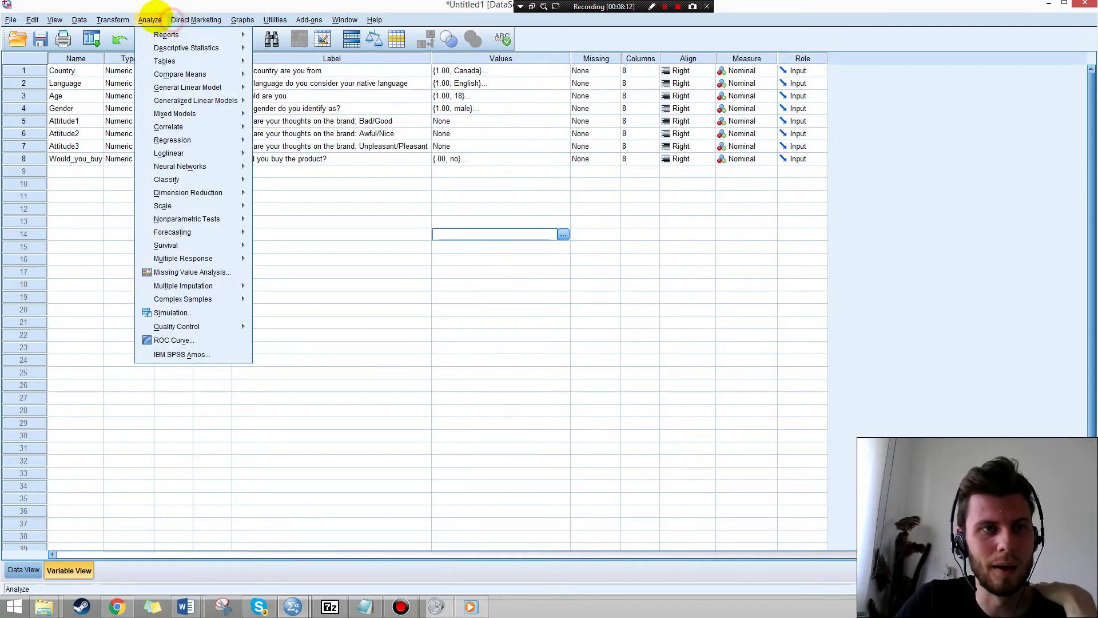
mouse_move(174, 49)
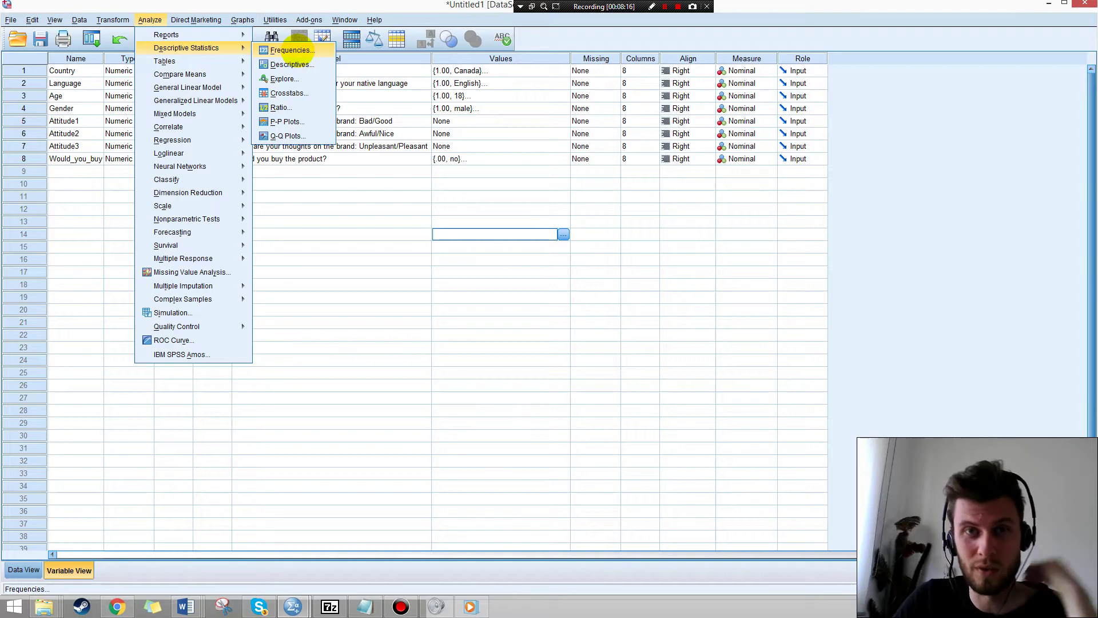
left_click(291, 50)
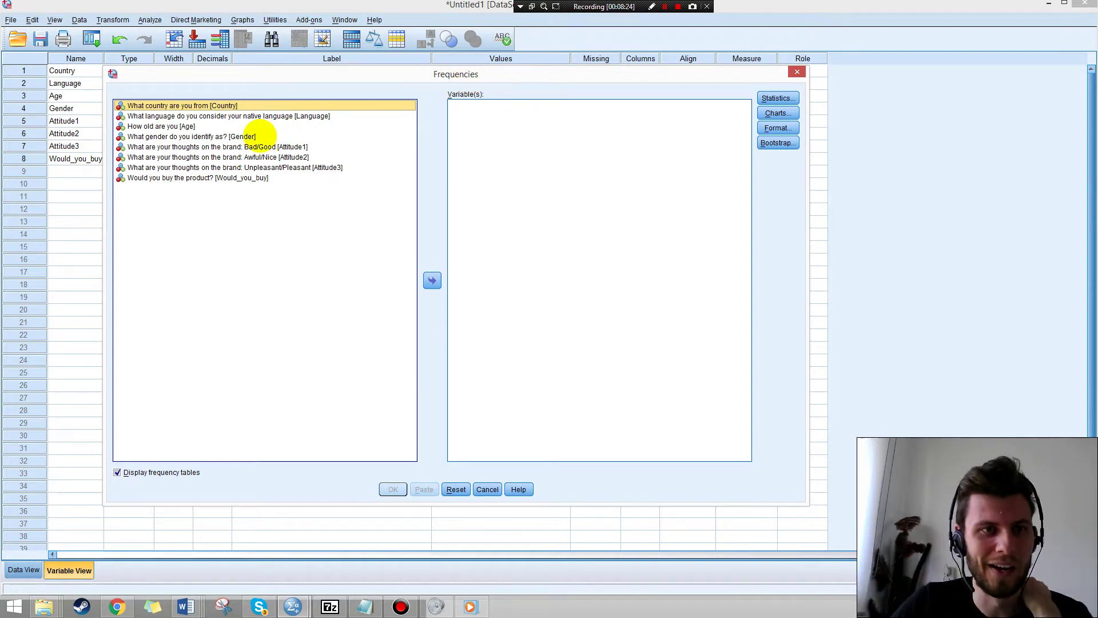
left_click(245, 136)
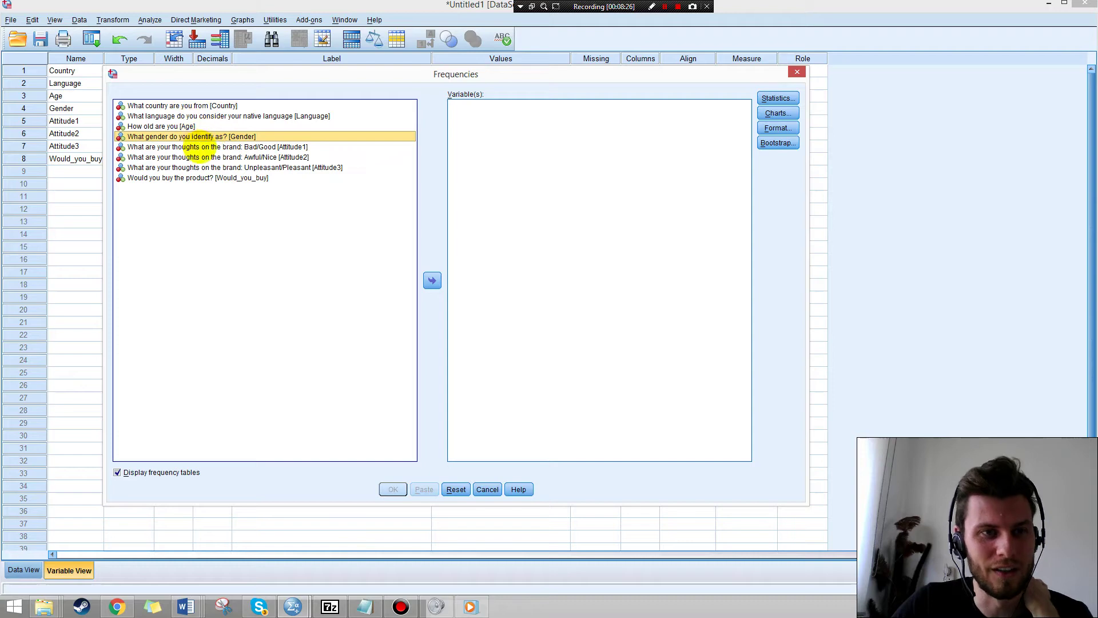
left_click(431, 280)
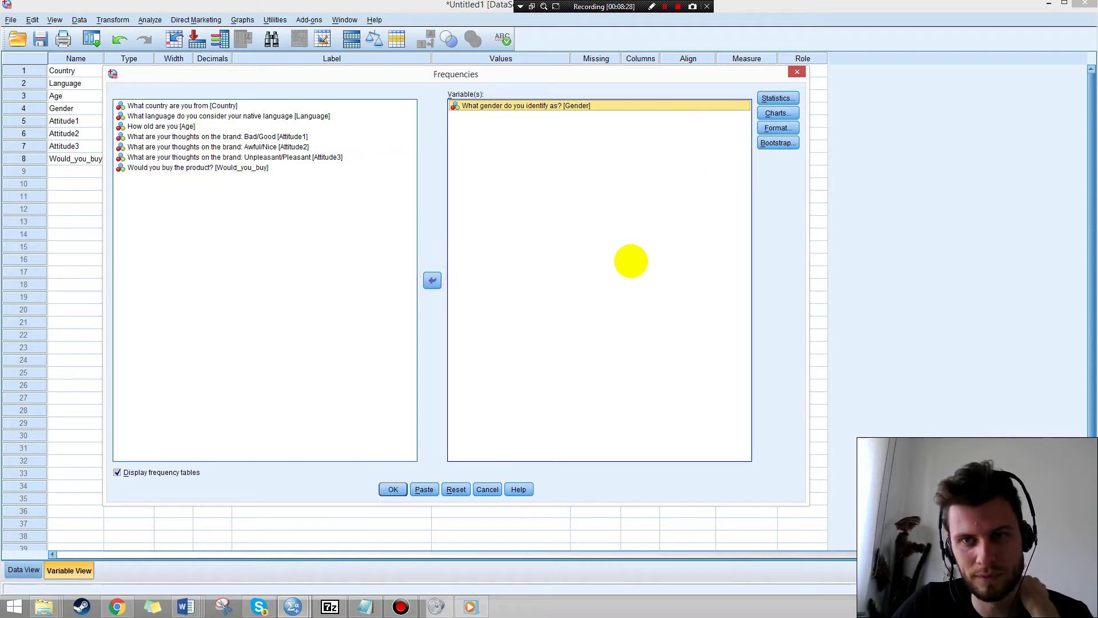
left_click(393, 489)
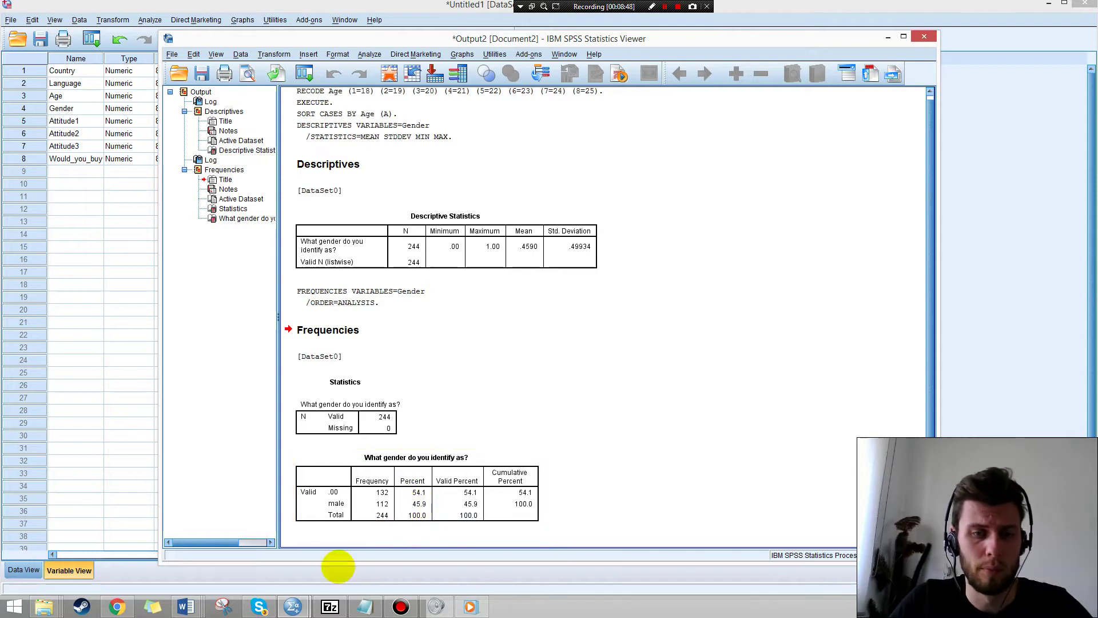
Replace xx before '% female' with 54.10 in the Word Methods paragraph, then go back to SPSS.
mouse_move(192, 605)
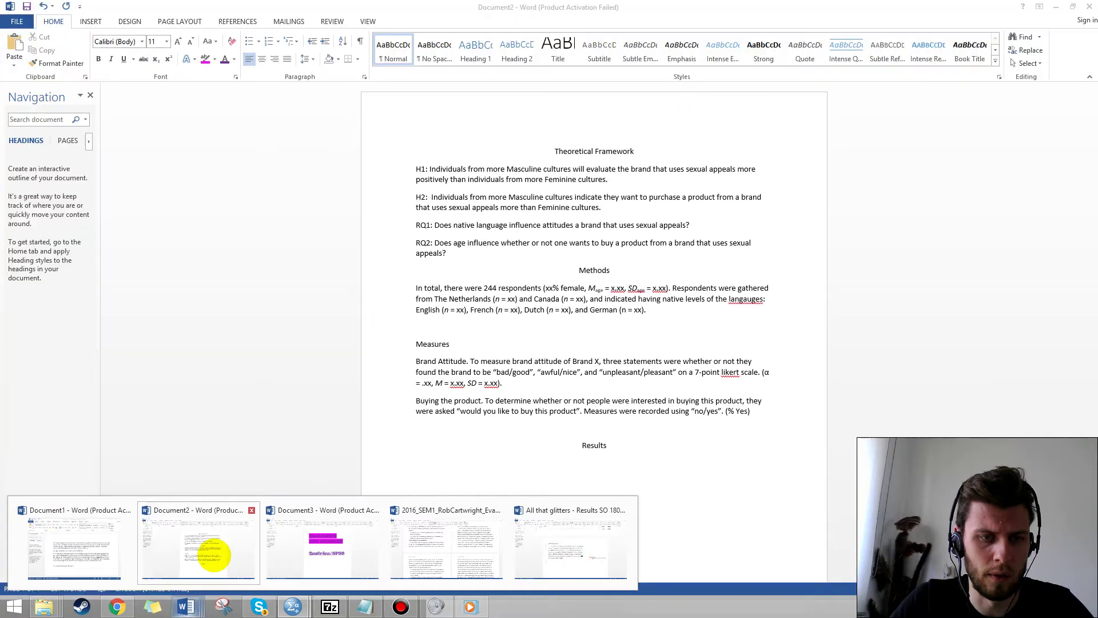
left_click(216, 550)
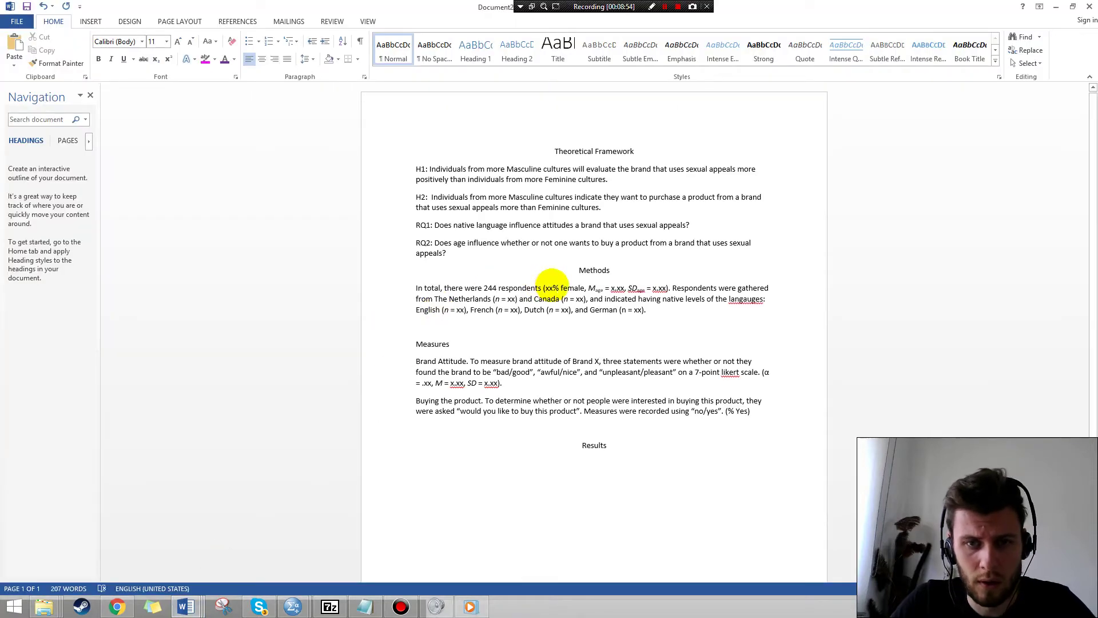
left_click(554, 288)
key("BackSpace")
key("BackSpace")
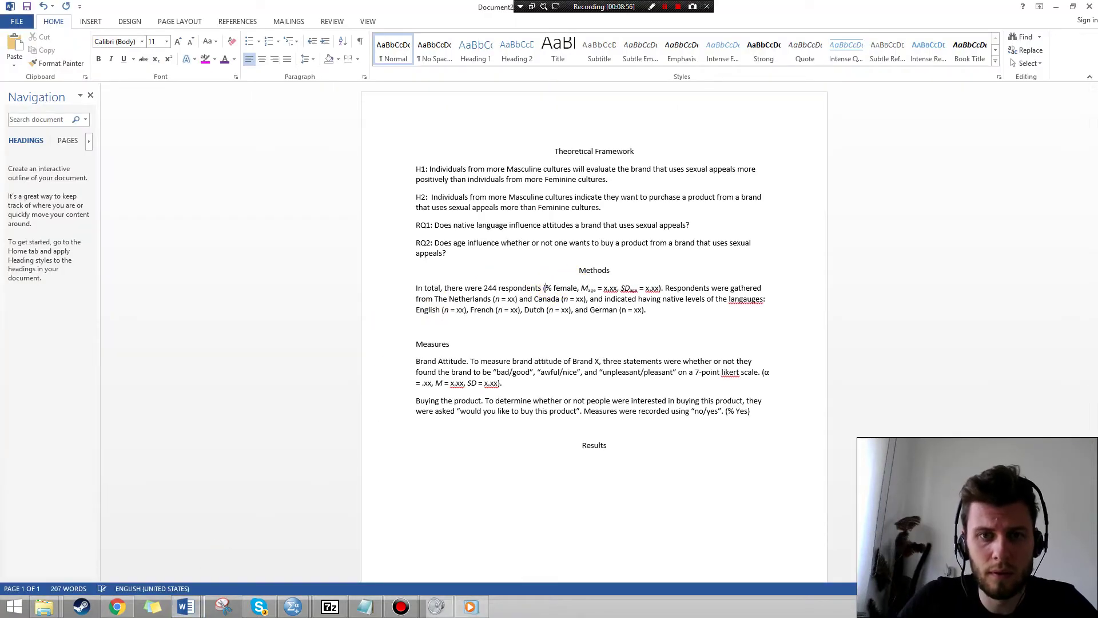
type("54.10")
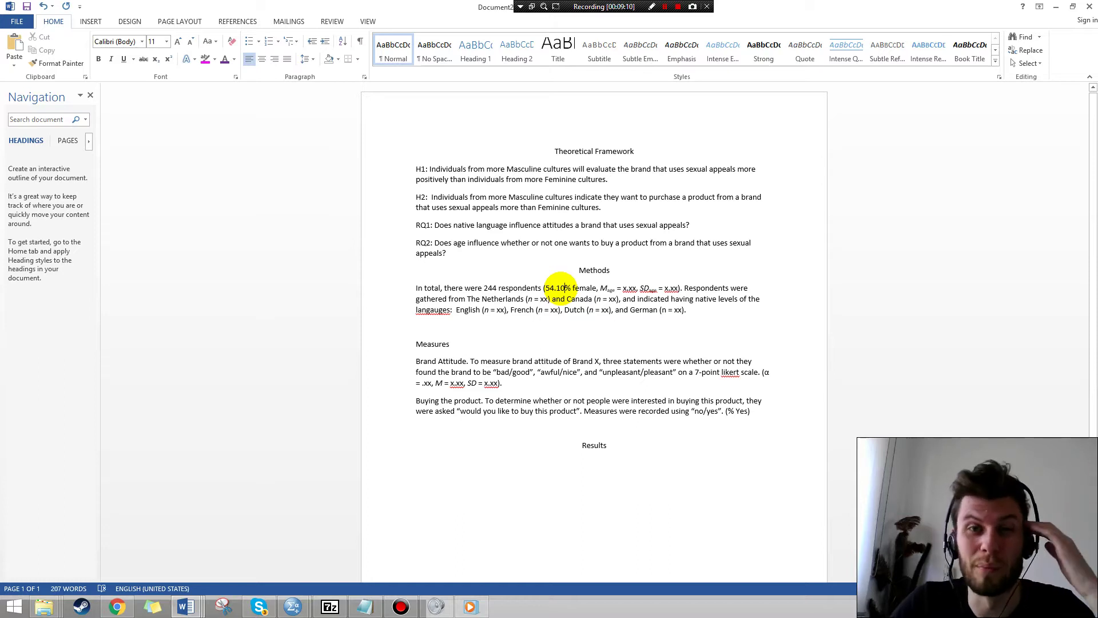
left_click(603, 287)
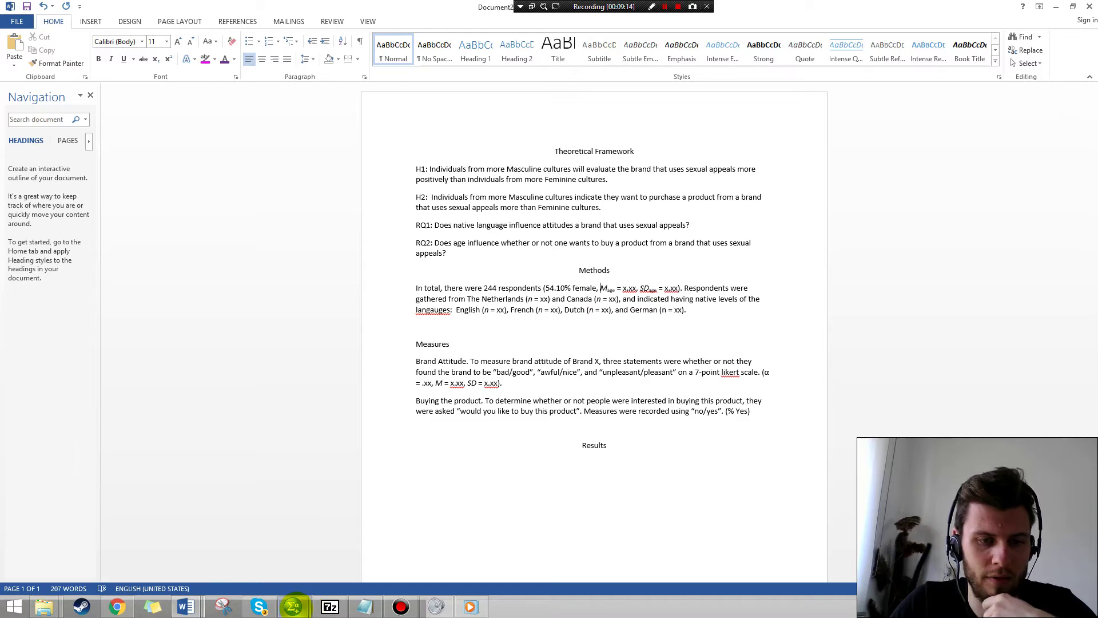
mouse_move(293, 605)
left_click(271, 546)
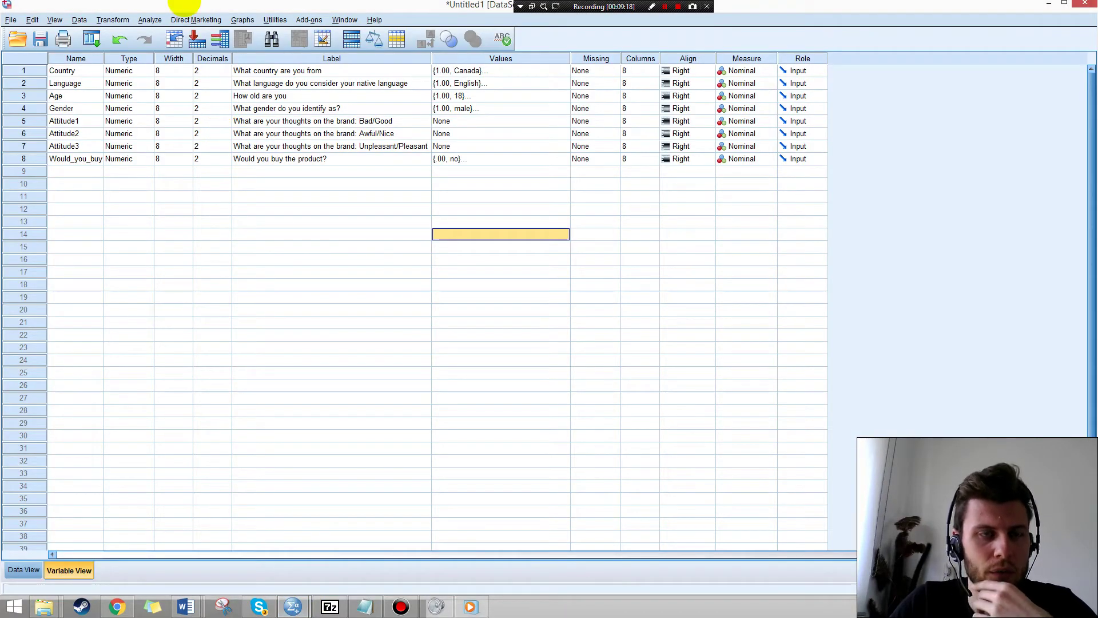
Run Descriptives on Age instead of Gender: 244 cases, mean 21.4303, SD 2.26243, range 18–25.
left_click(242, 20)
mouse_move(149, 20)
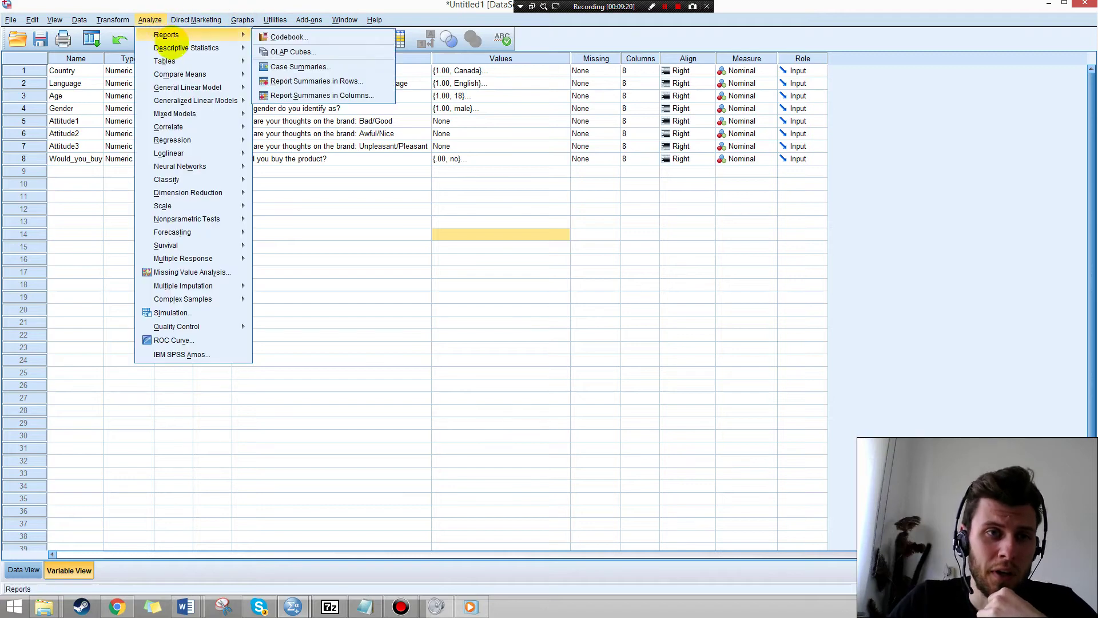
mouse_move(233, 48)
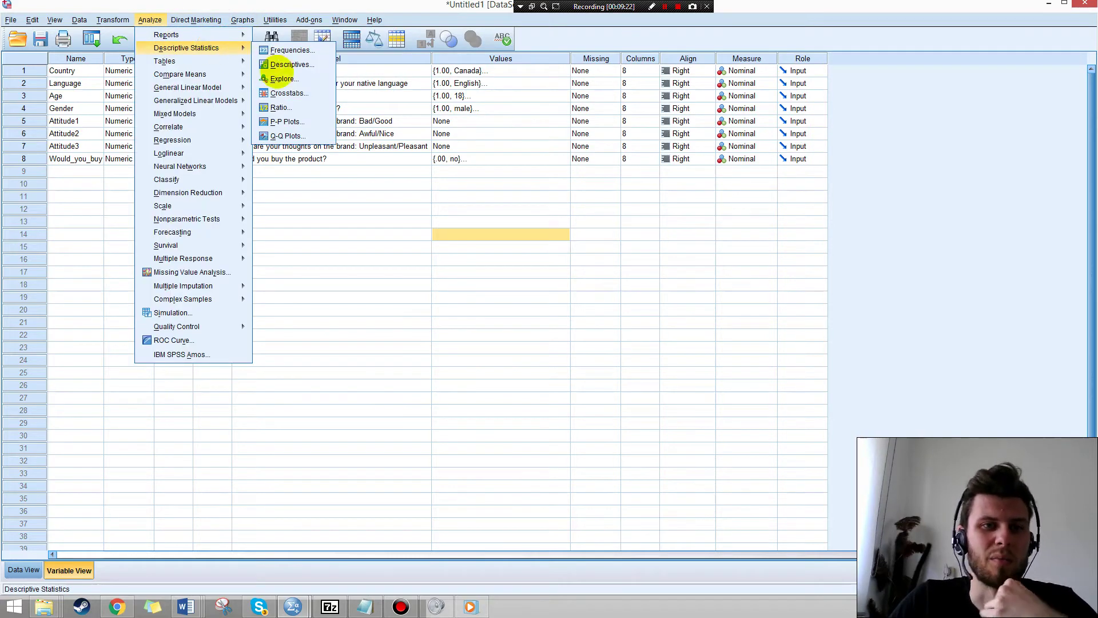
left_click(299, 61)
left_click_drag(257, 186, 287, 171)
left_click(261, 175)
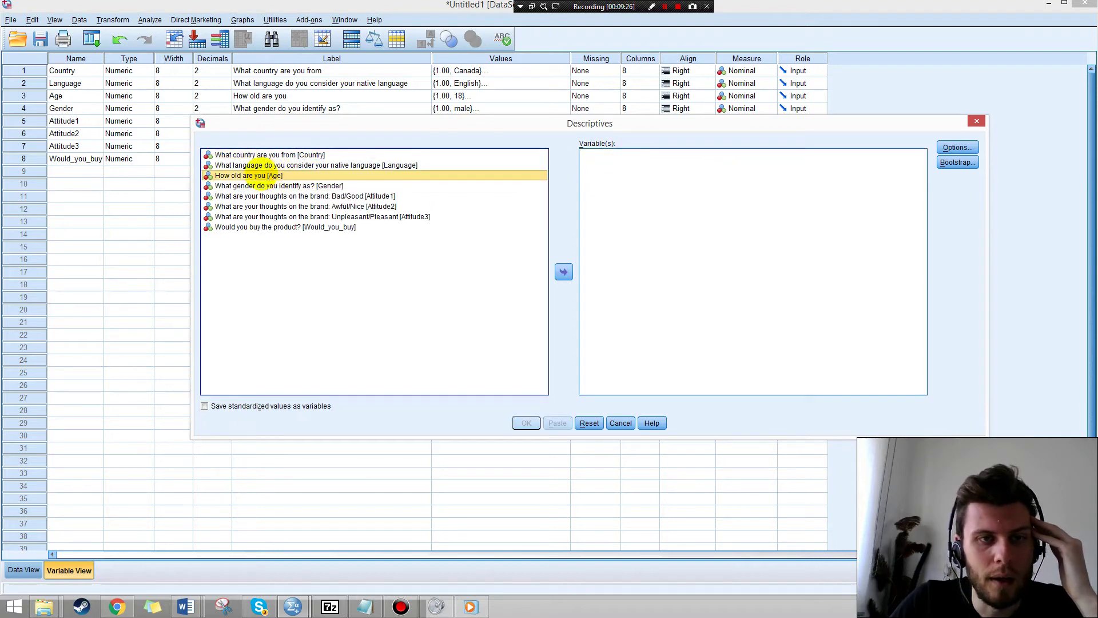
left_click(564, 272)
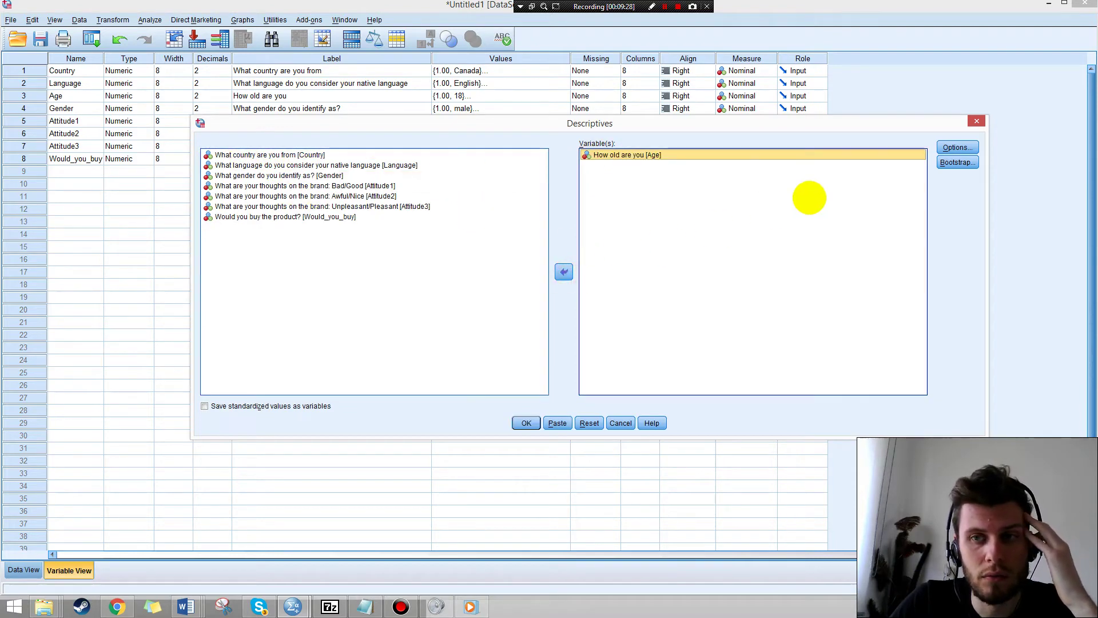
left_click(957, 148)
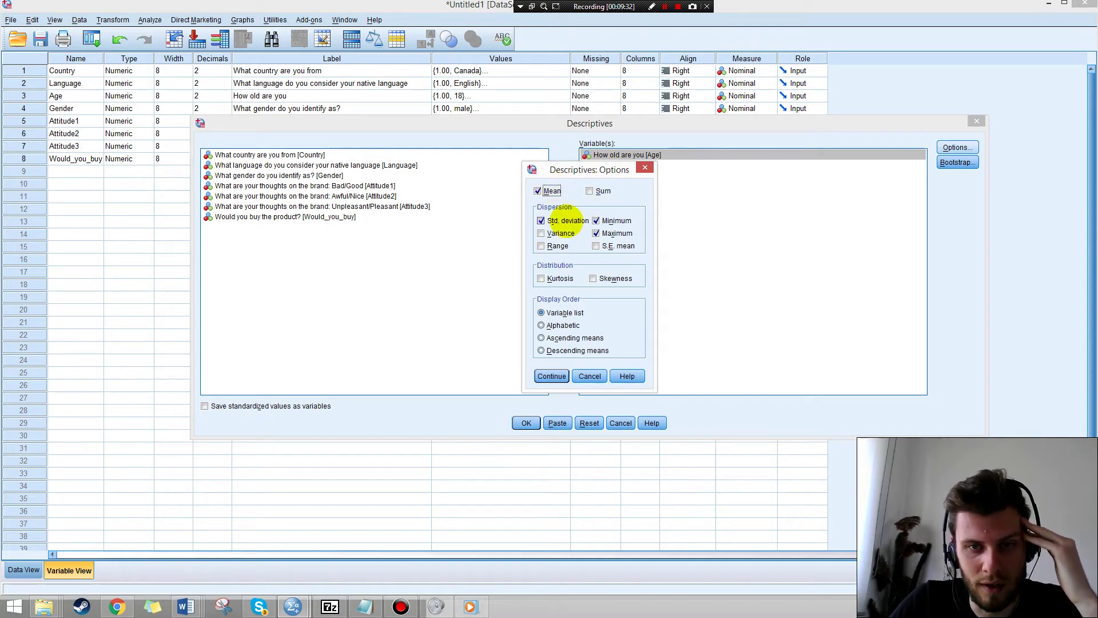
left_click(552, 375)
left_click(525, 422)
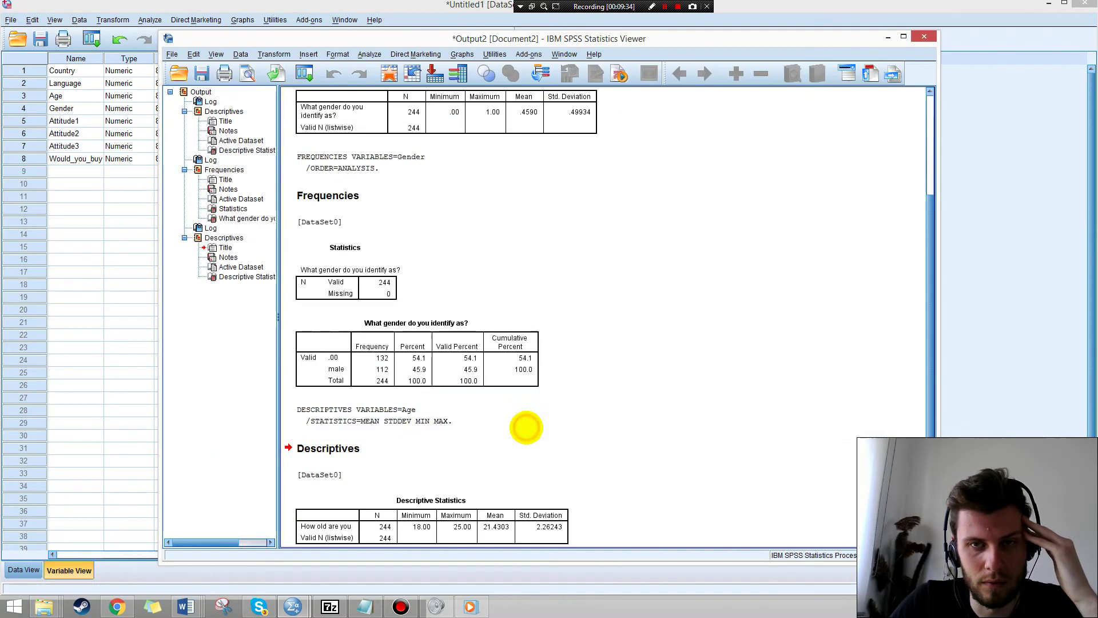
scroll(558, 206, "down", 1)
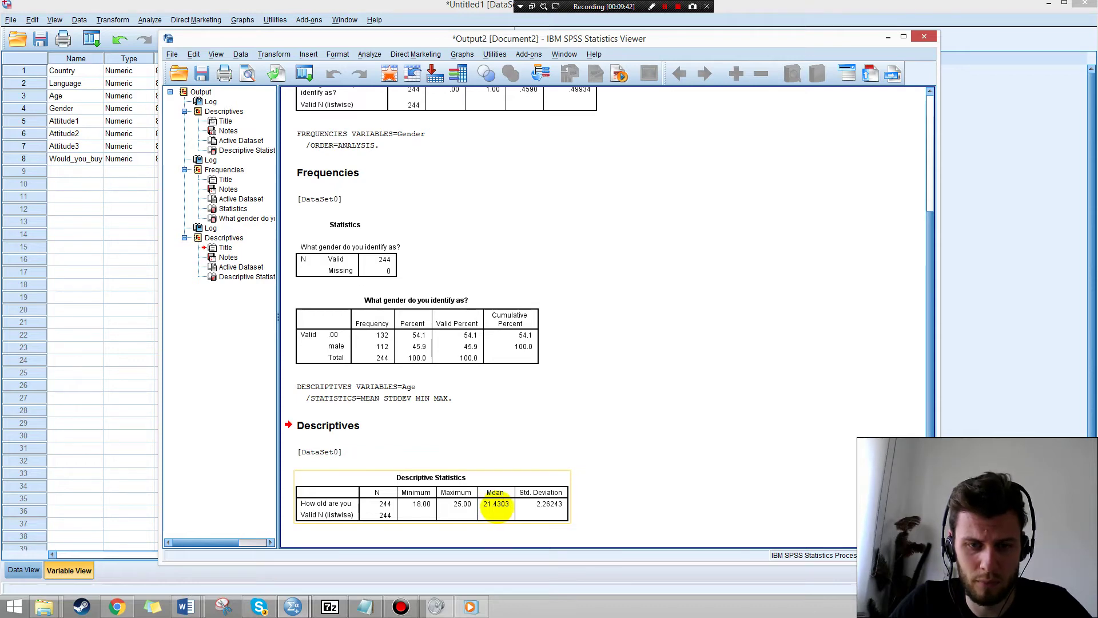
key("alt+Tab")
Fill in the mean age as 21.43 in the Word Methods paragraph.
mouse_move(185, 605)
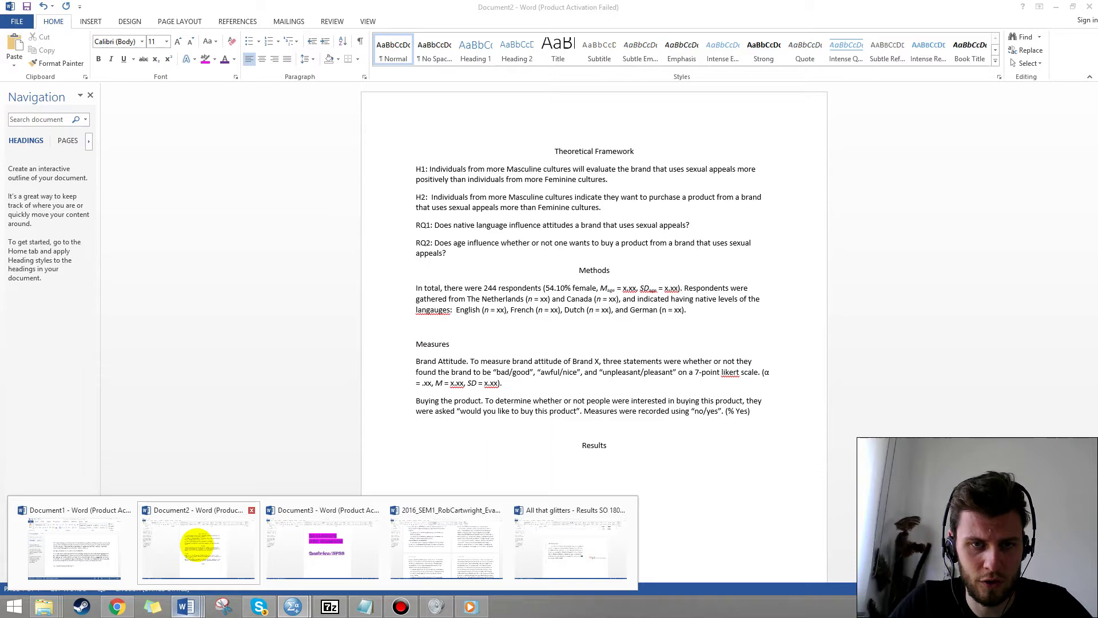
left_click(197, 544)
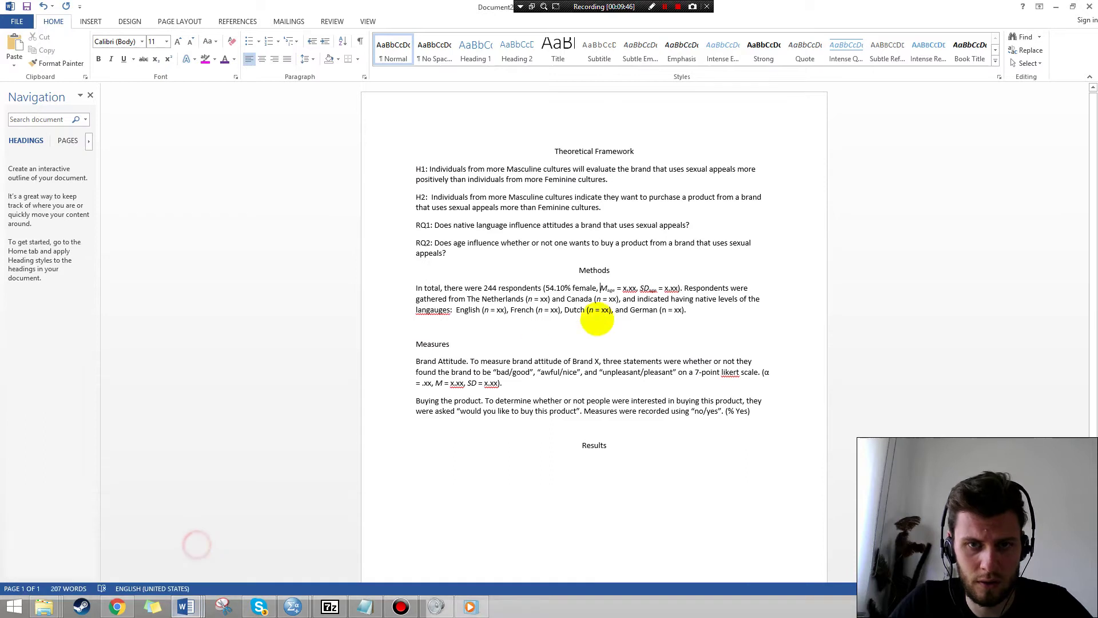
left_click(625, 288)
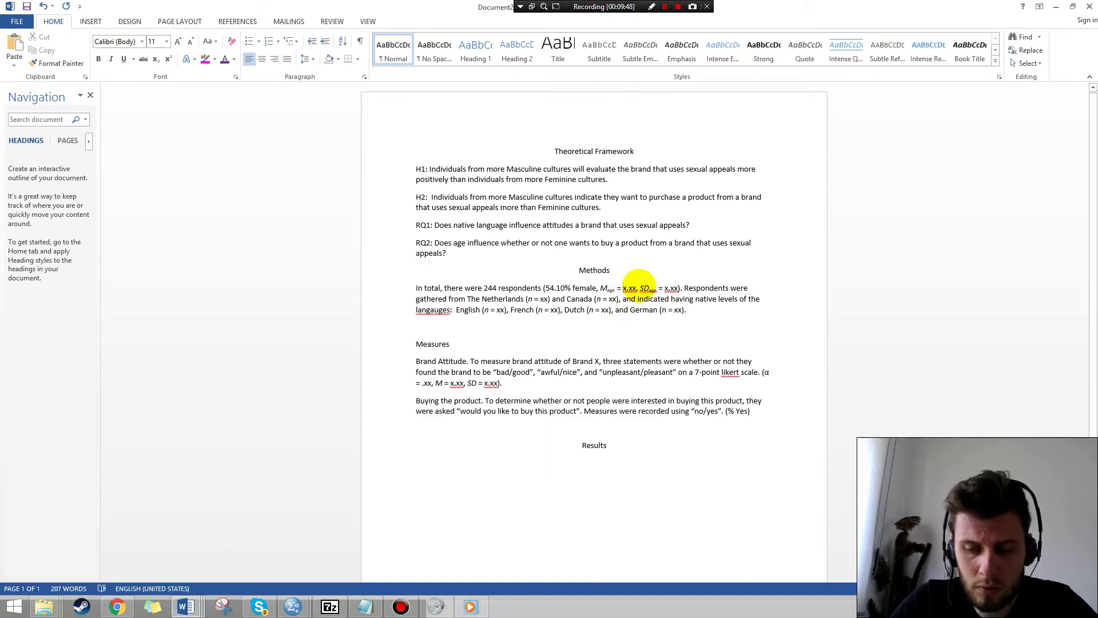
key("Delete")
type("21")
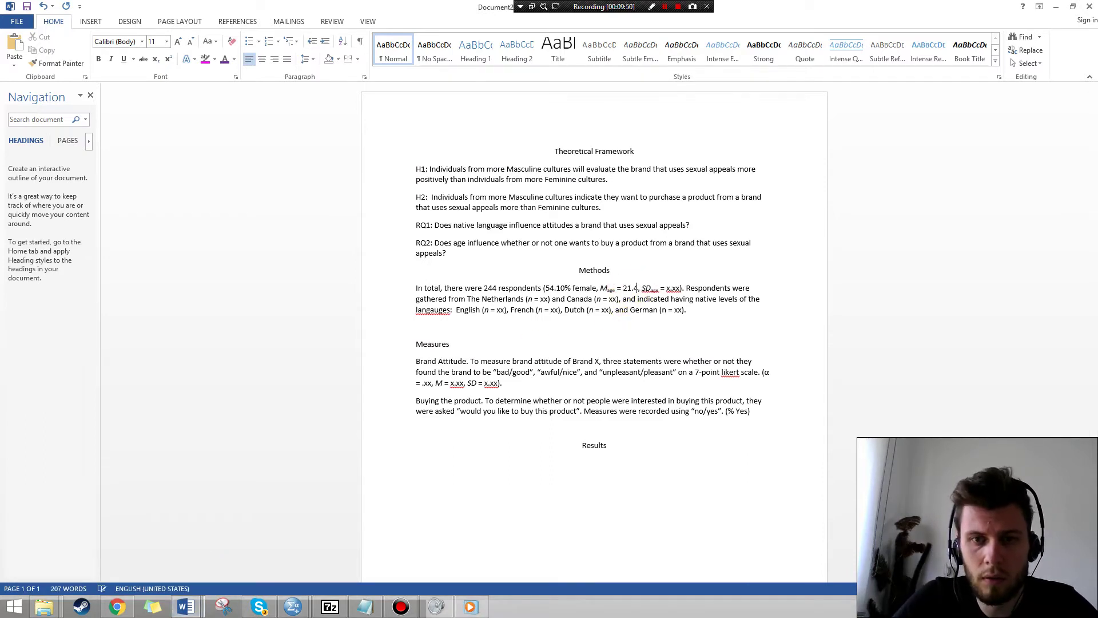
Look up the age Std. Deviation (2.26243) in the SPSS Output Viewer.
key("alt+Tab")
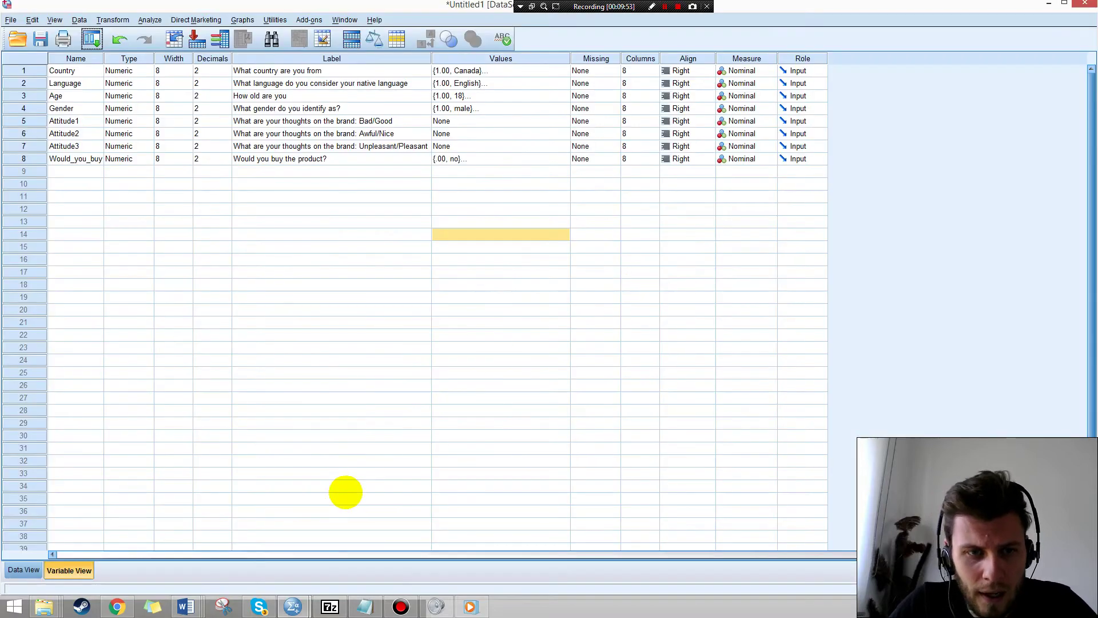
mouse_move(293, 606)
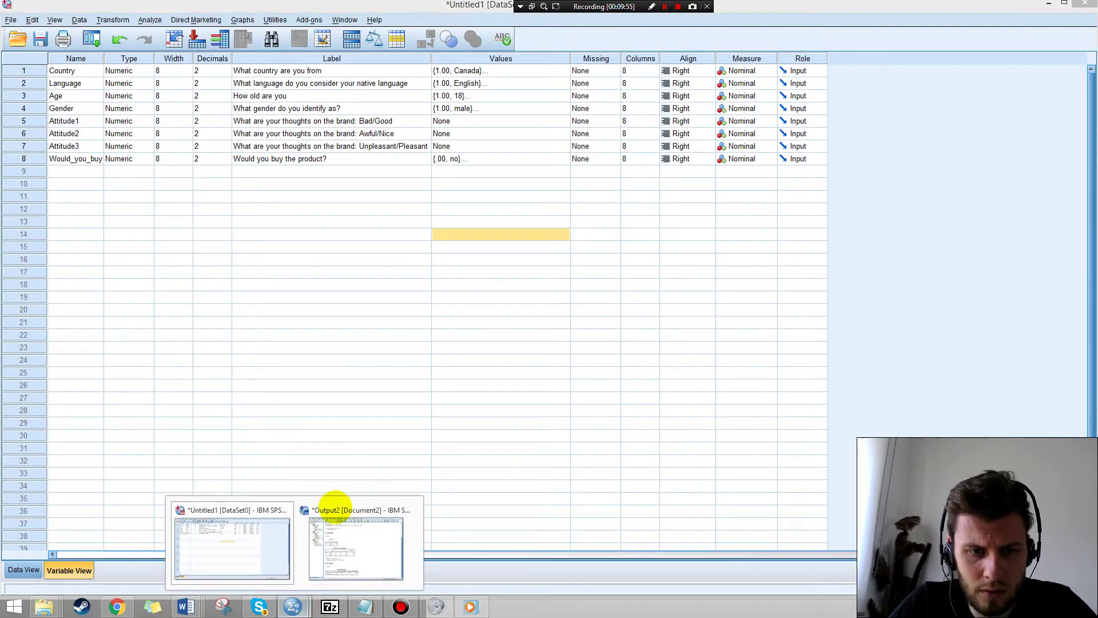
left_click(334, 506)
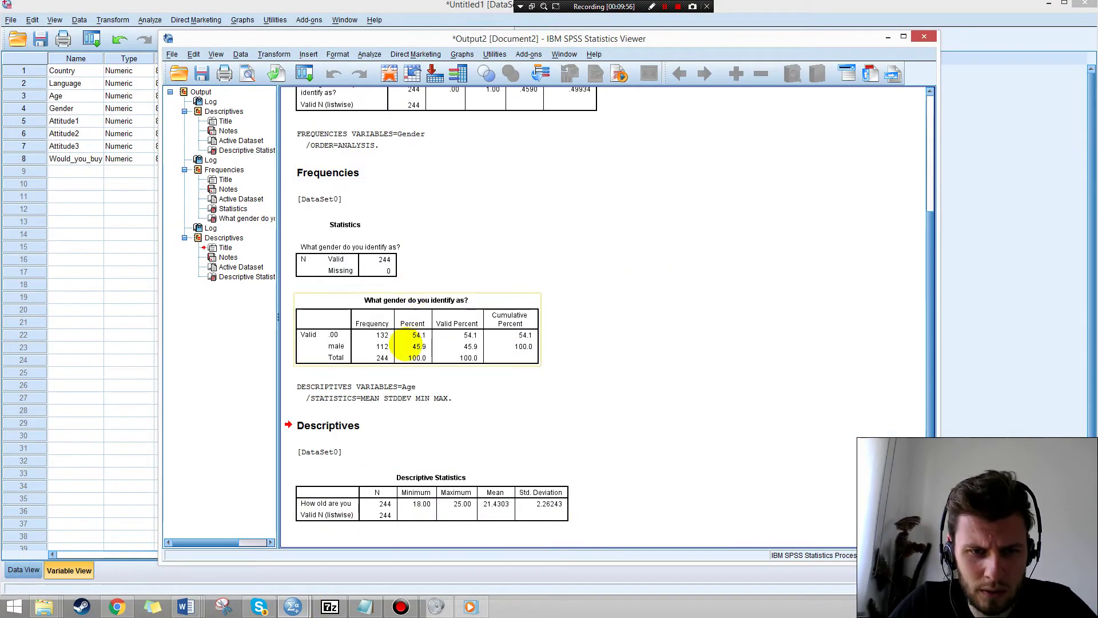
left_click(347, 513)
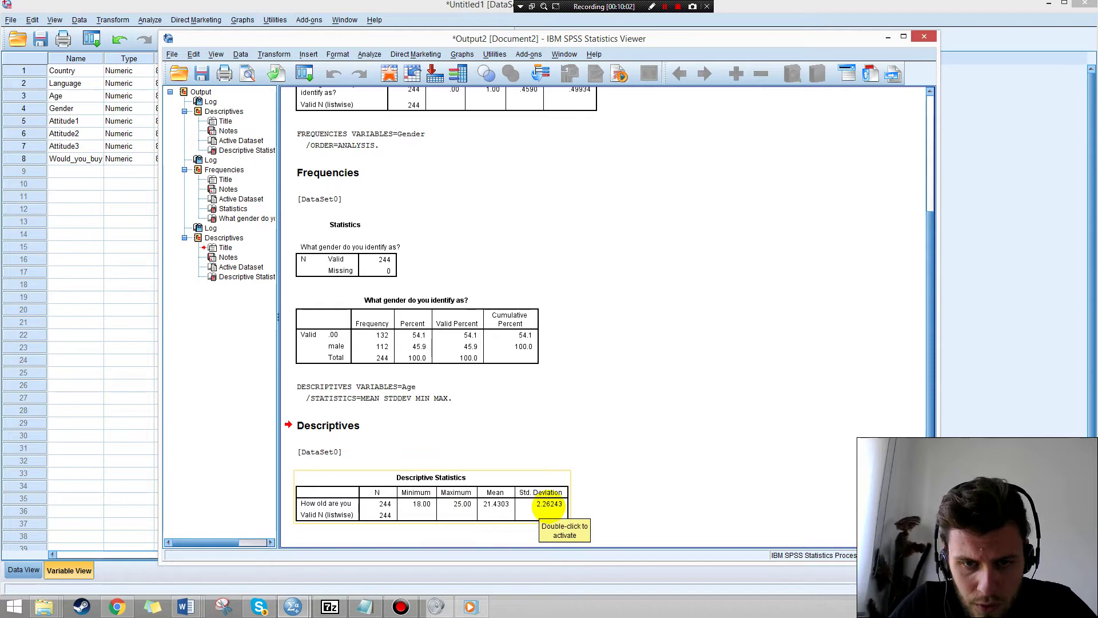
Replace the age SD placeholder with 2.26 in Word, then go back to SPSS.
left_click(186, 606)
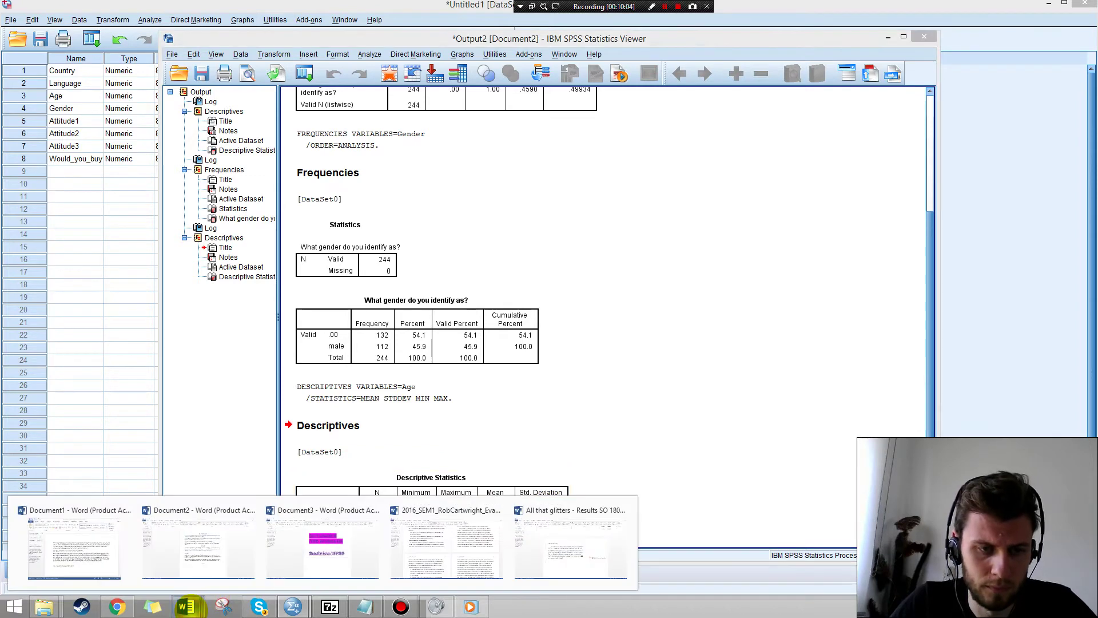
left_click(203, 554)
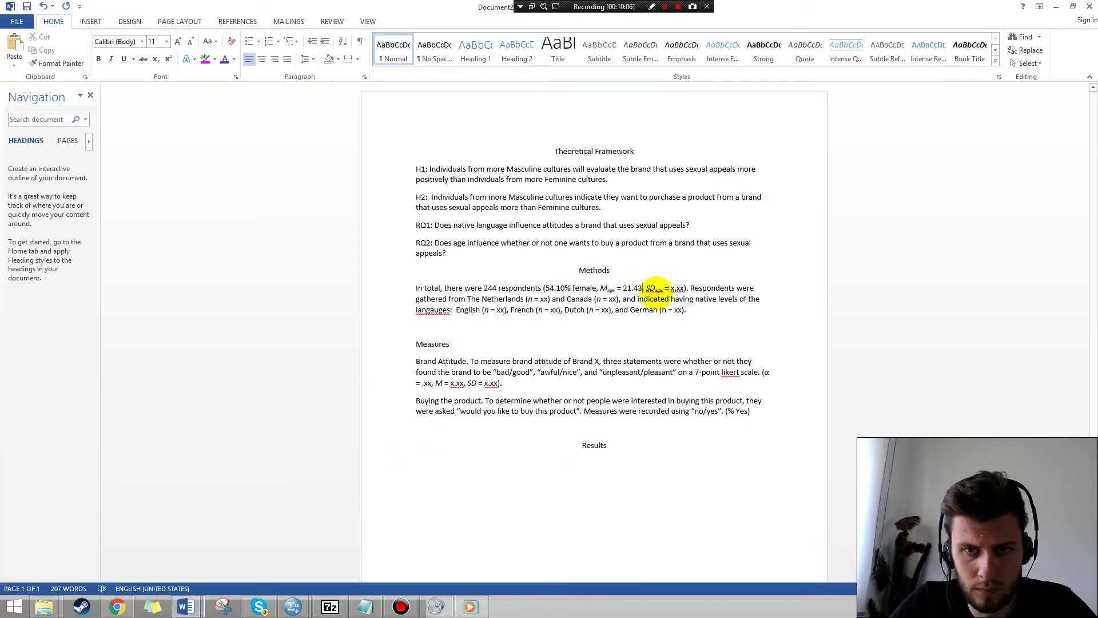
left_click(675, 290)
key("BackSpace")
type("2")
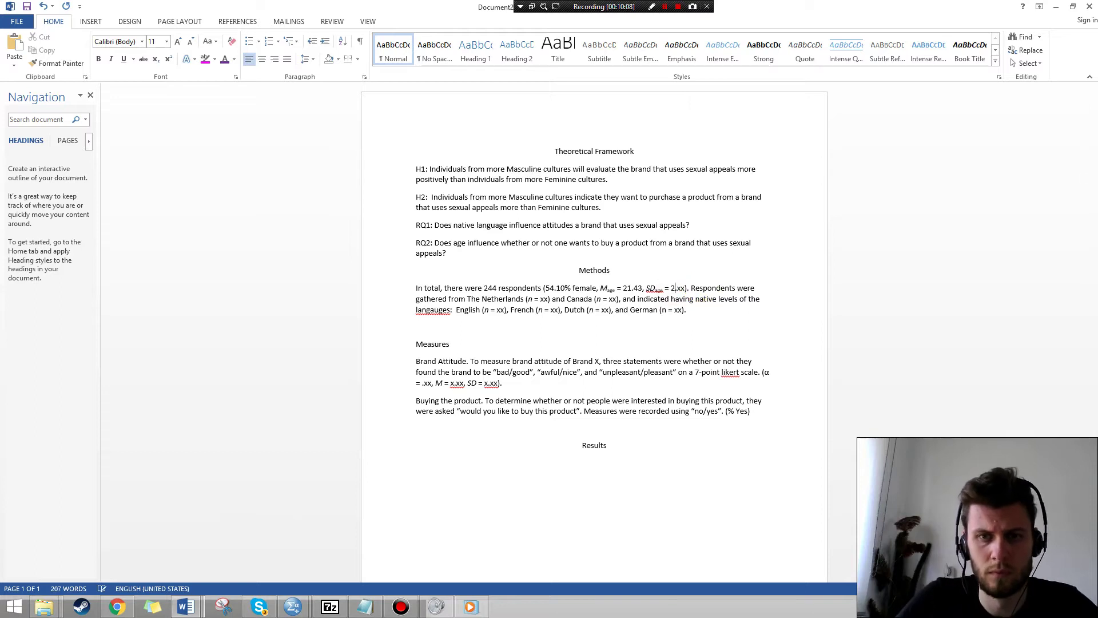
type("26")
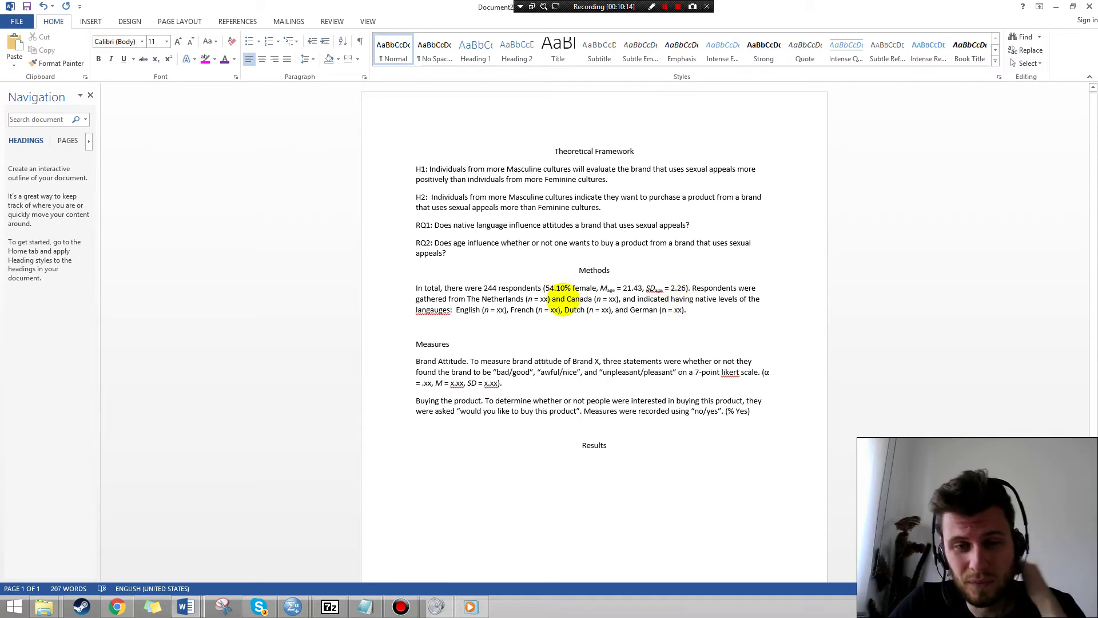
left_click(507, 299)
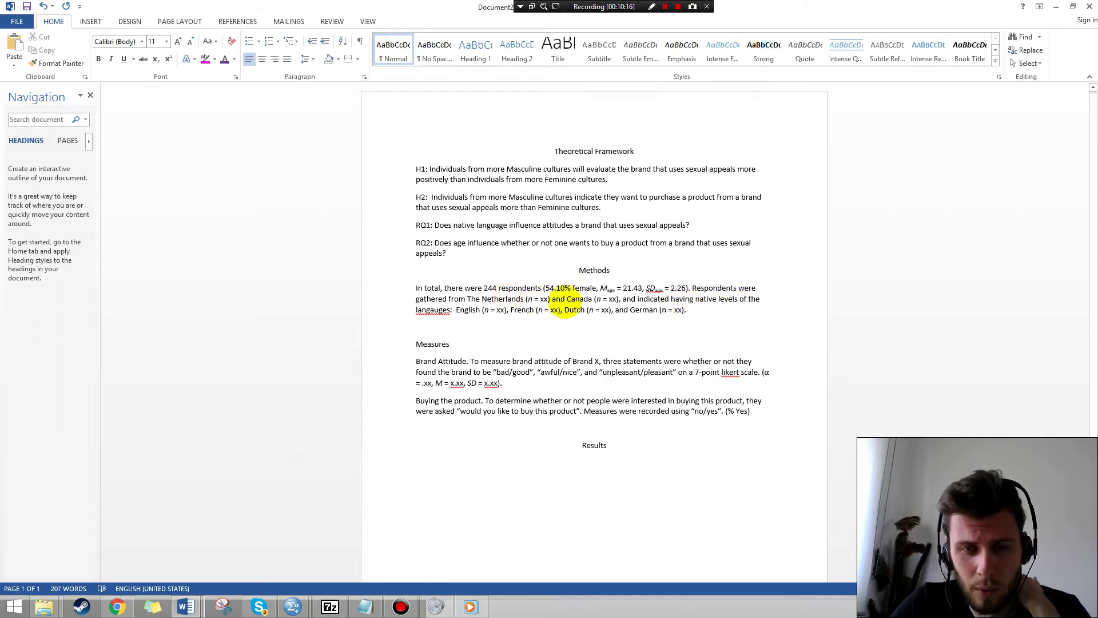
left_click(582, 298)
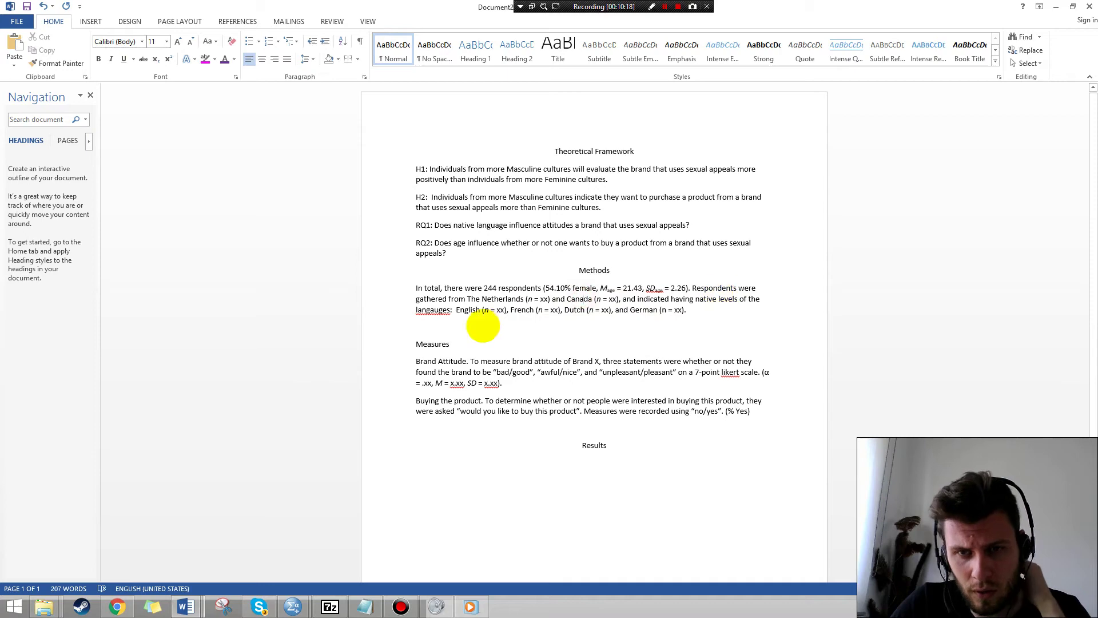
left_click(576, 299)
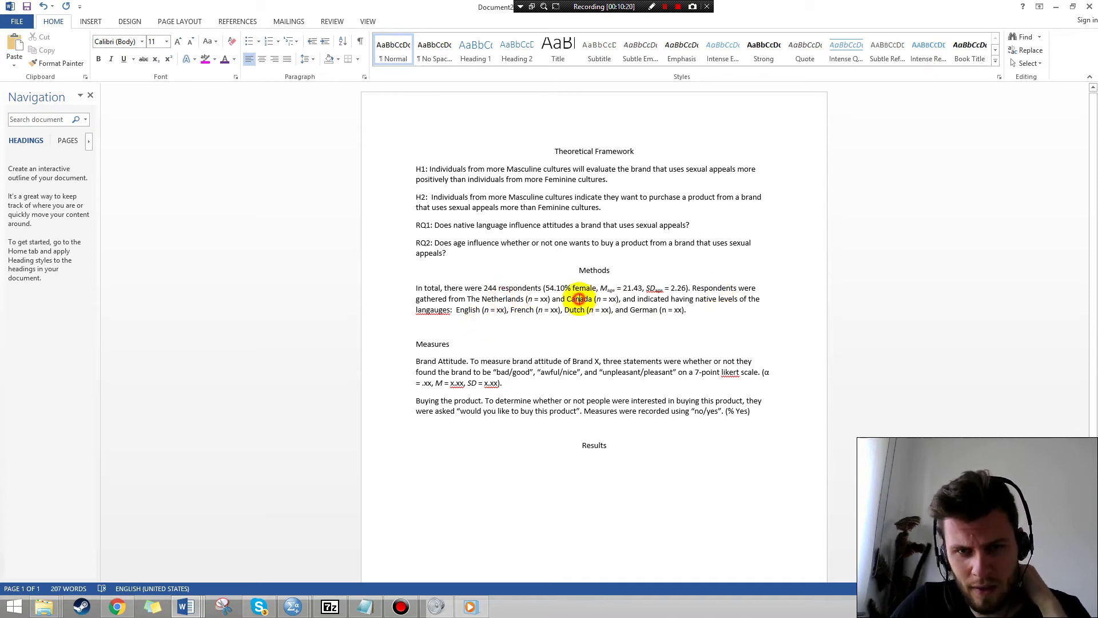
left_click(293, 605)
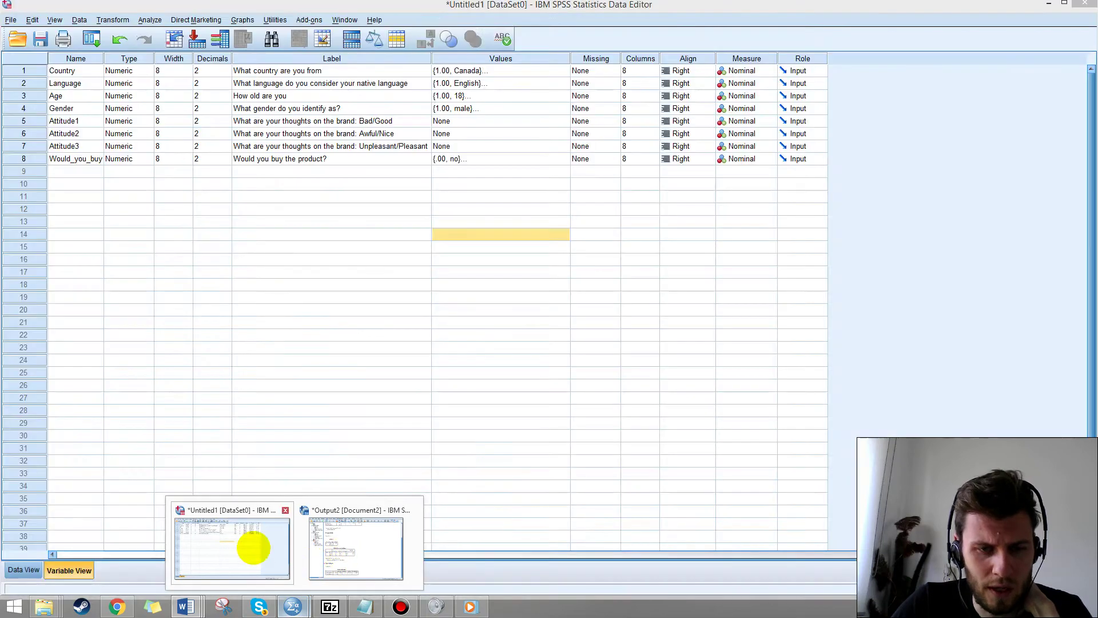
Run Frequencies on Country in place of Gender to get respondent counts per country.
mouse_move(337, 550)
left_click(257, 550)
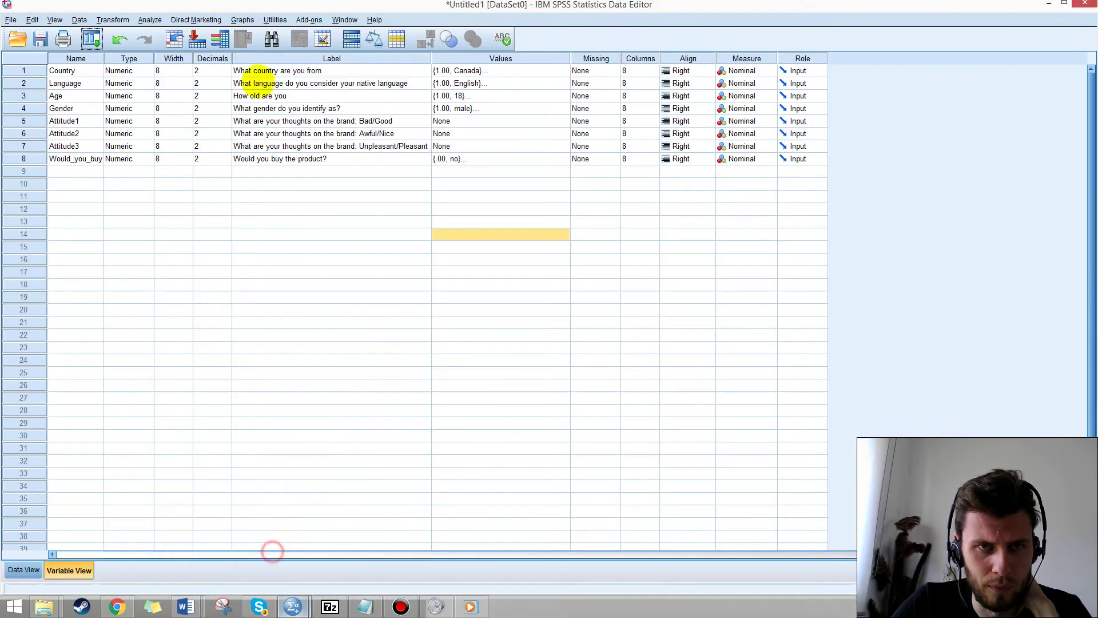
left_click(196, 20)
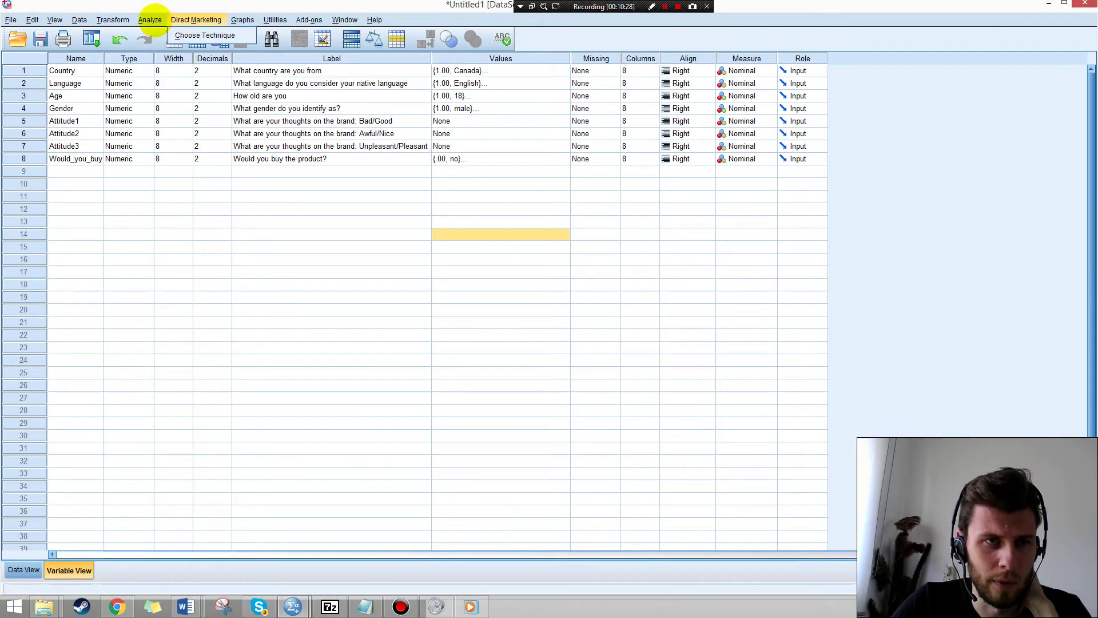
mouse_move(151, 18)
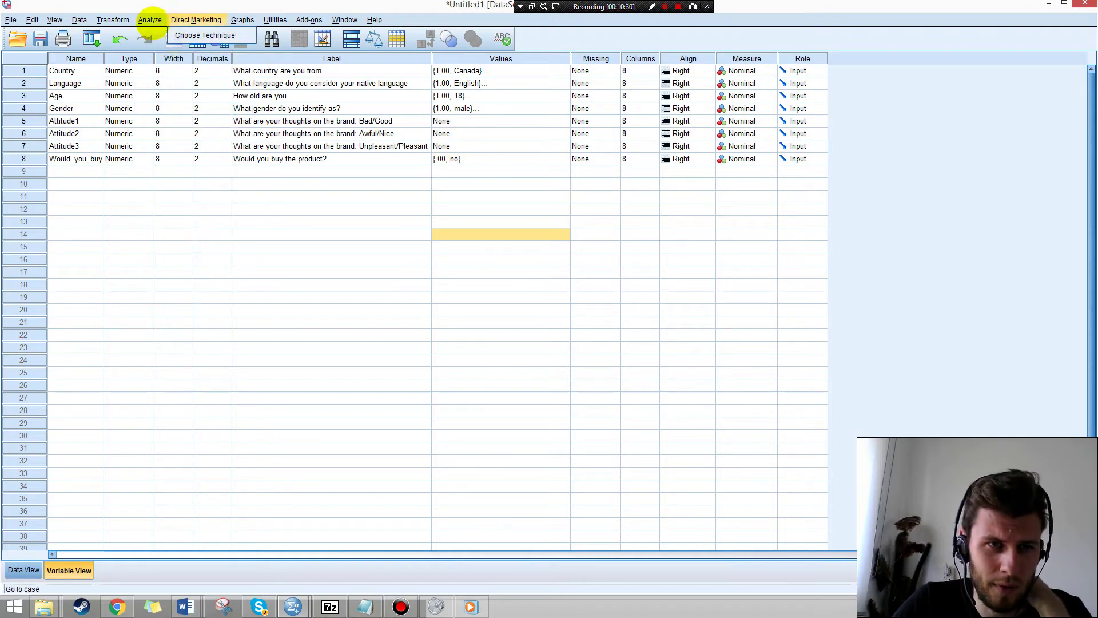
mouse_move(195, 47)
left_click(266, 50)
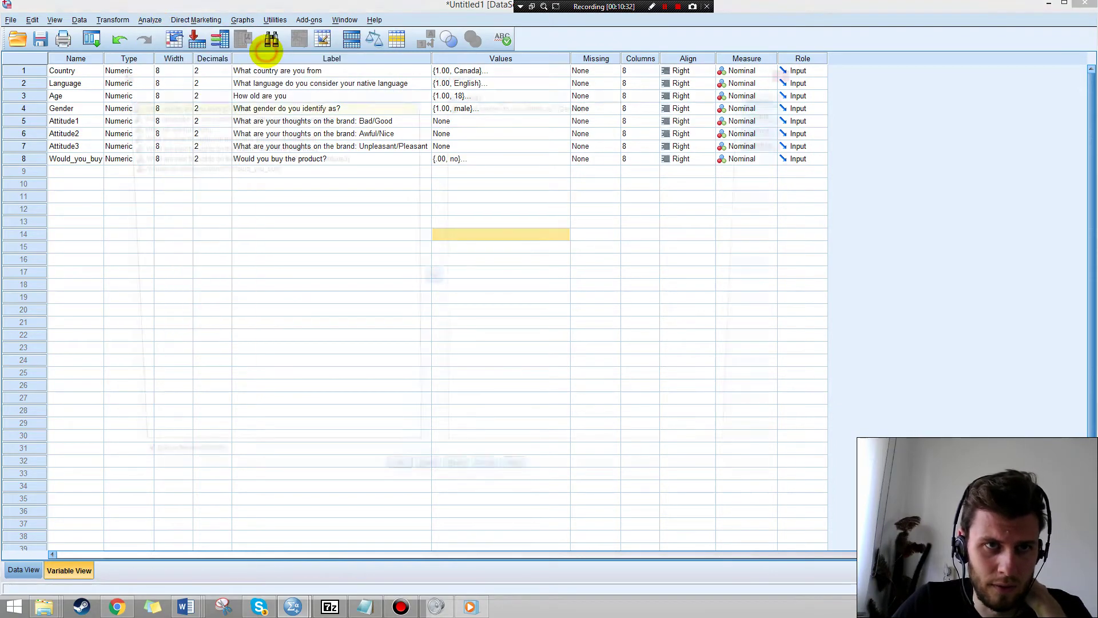
left_click(513, 106)
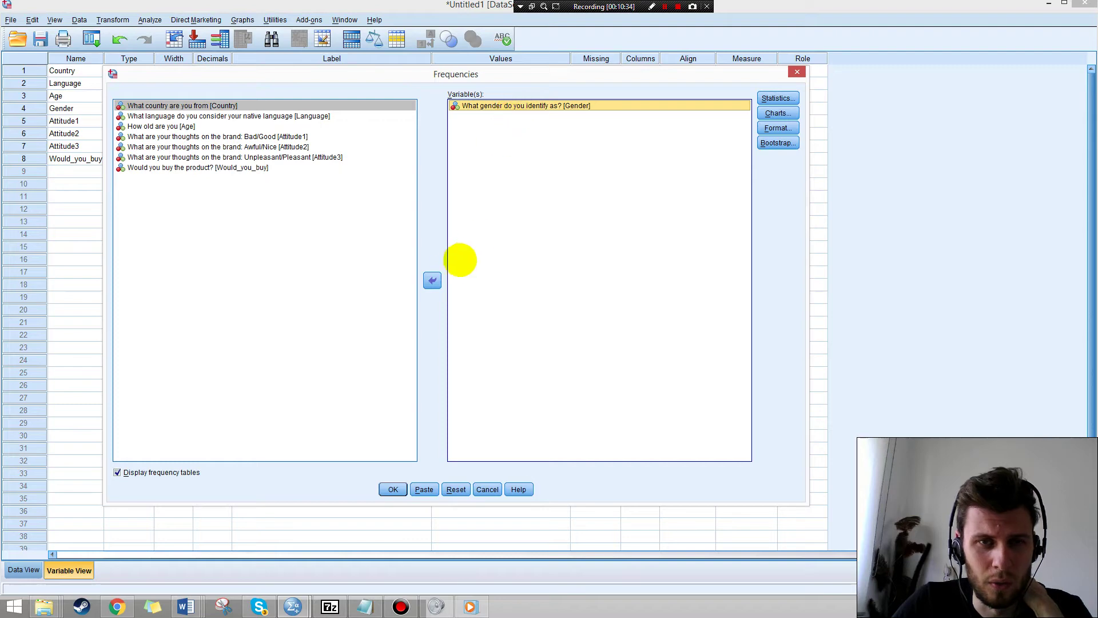
left_click(432, 280)
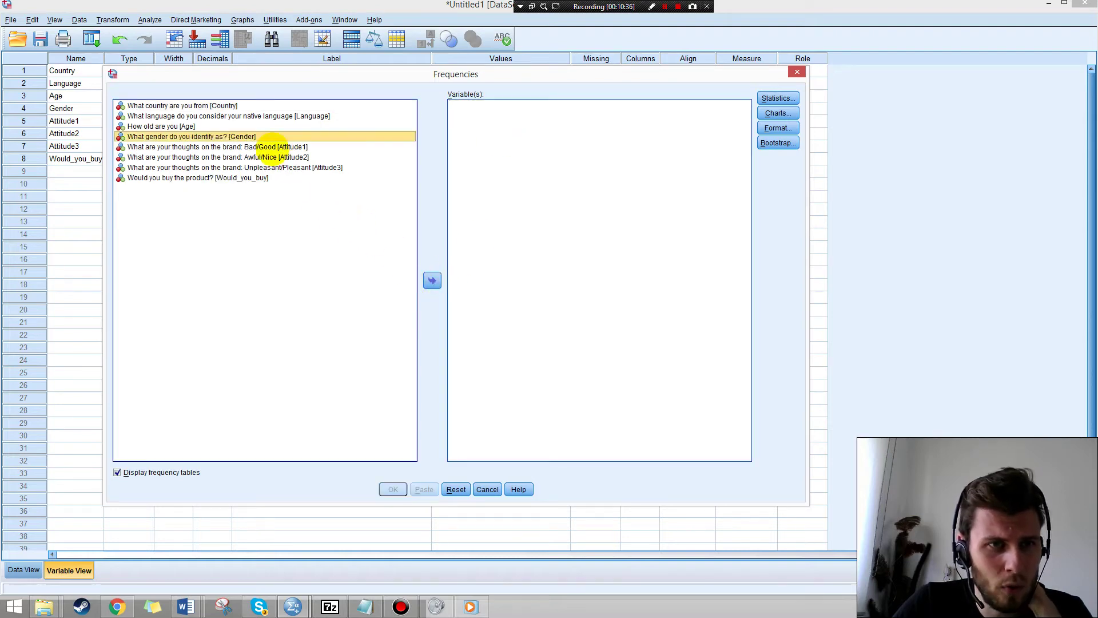
left_click(209, 105)
left_click(433, 280)
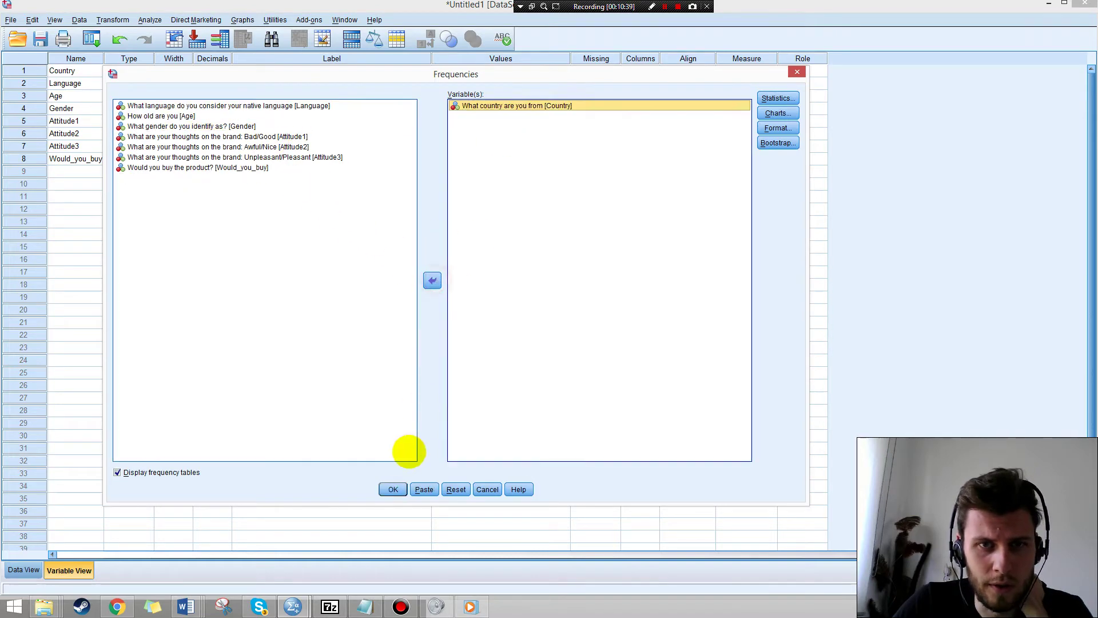
left_click(392, 489)
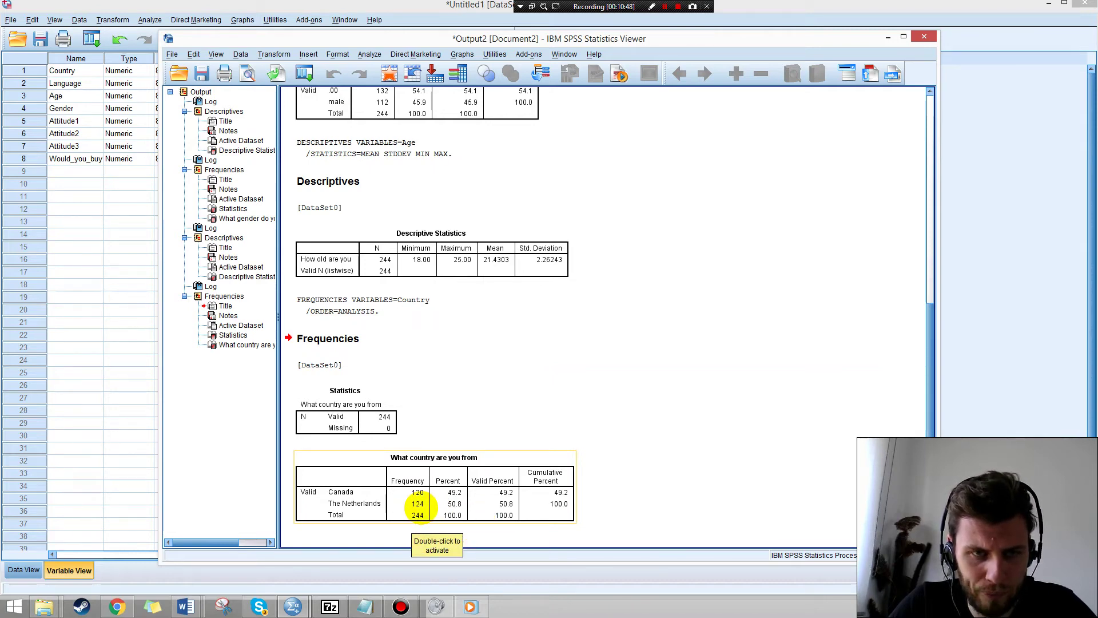
Enter The Netherlands n = 120 and Canada n = 124 in the Word Methods paragraph.
left_click(184, 607)
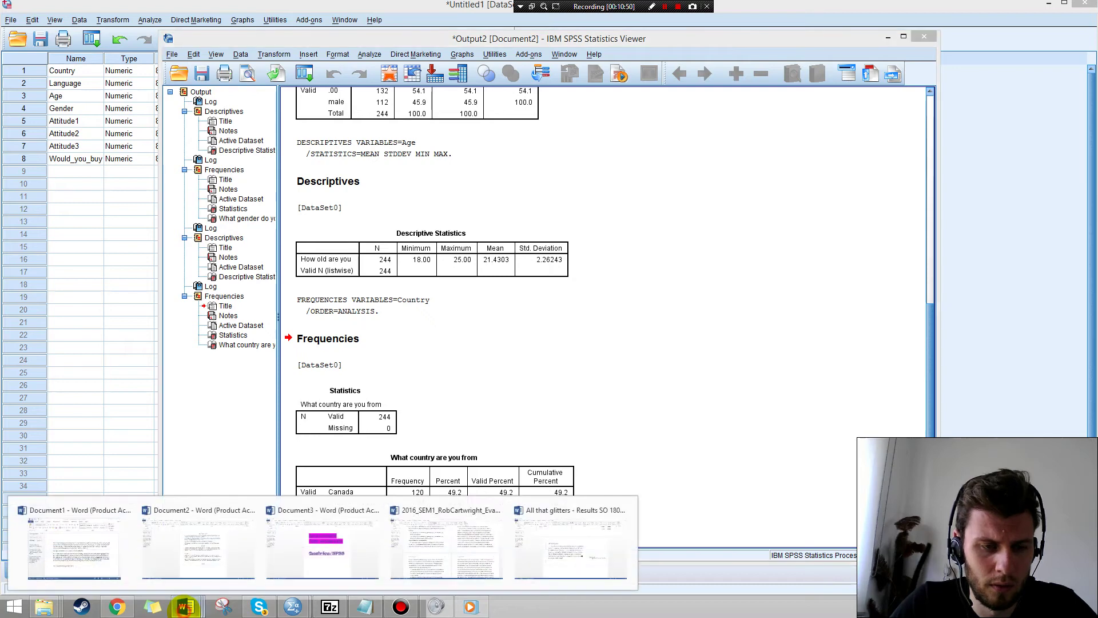
left_click(208, 543)
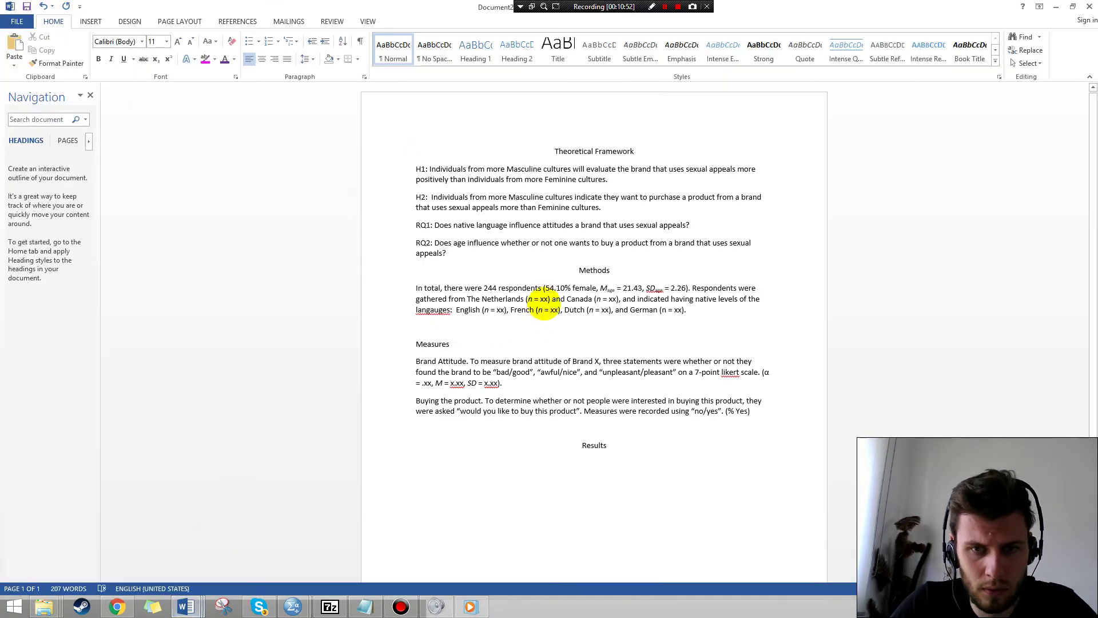
left_click(541, 300)
type("120")
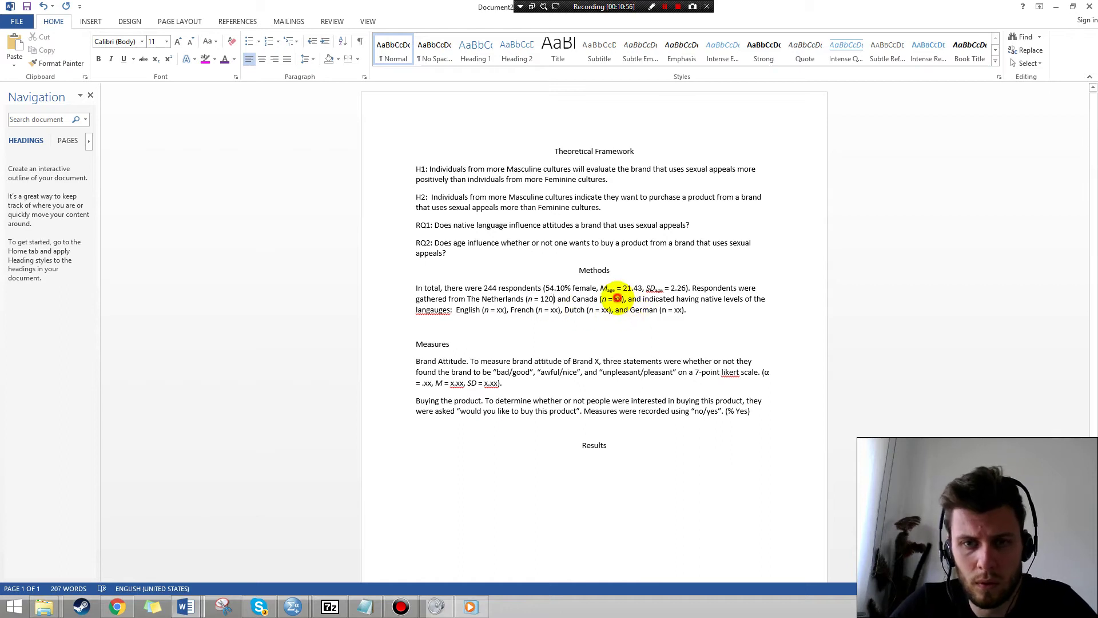
double_click(618, 299)
type("124")
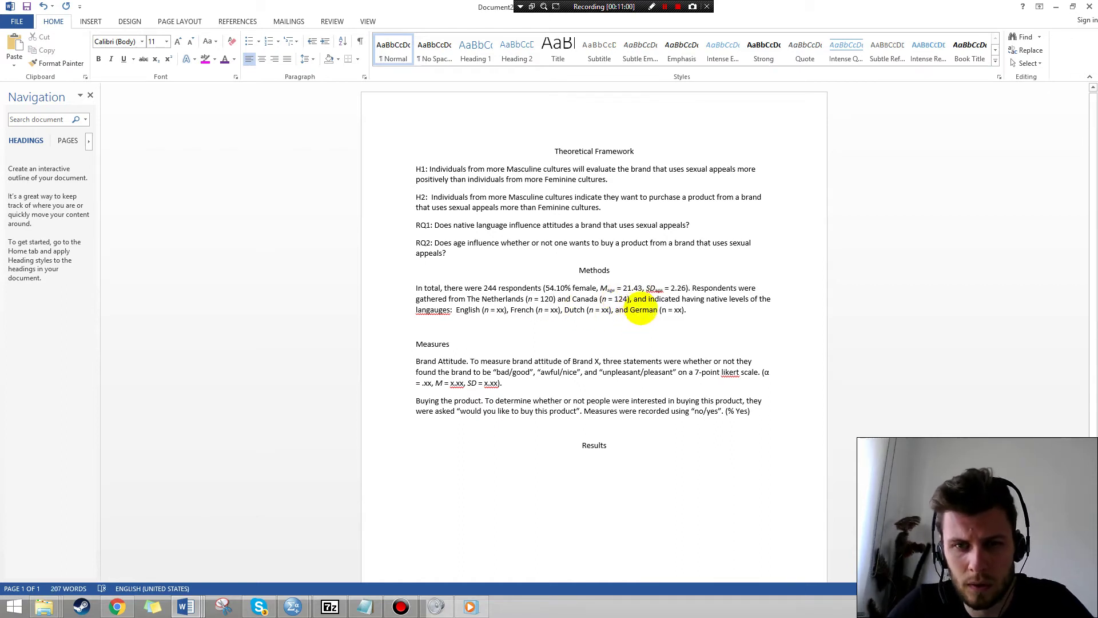
key("alt+Tab")
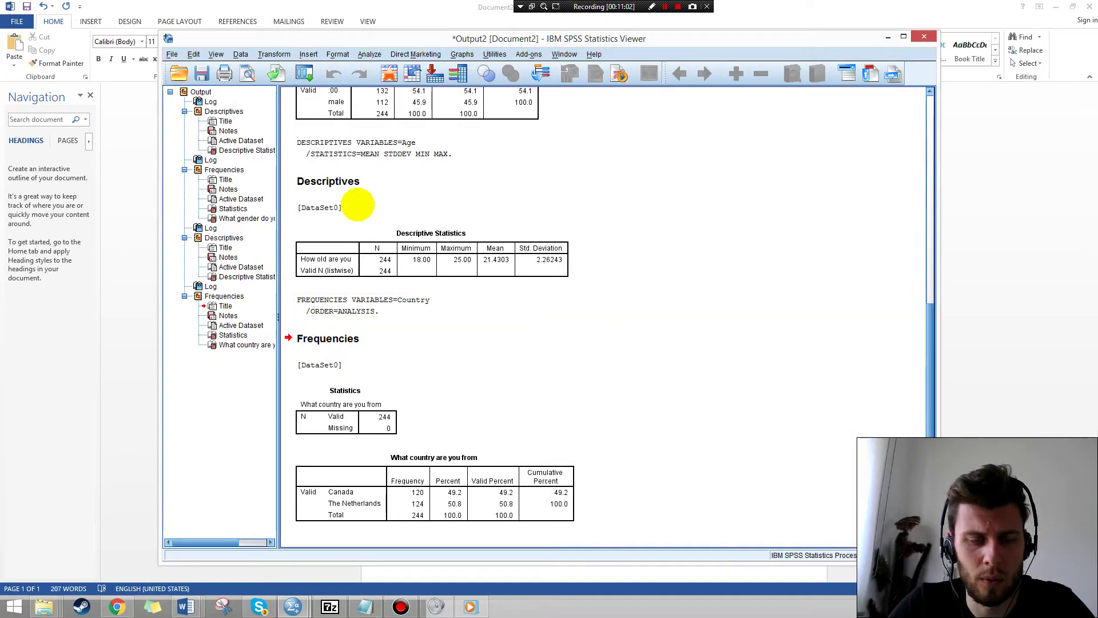
mouse_move(293, 606)
left_click(247, 552)
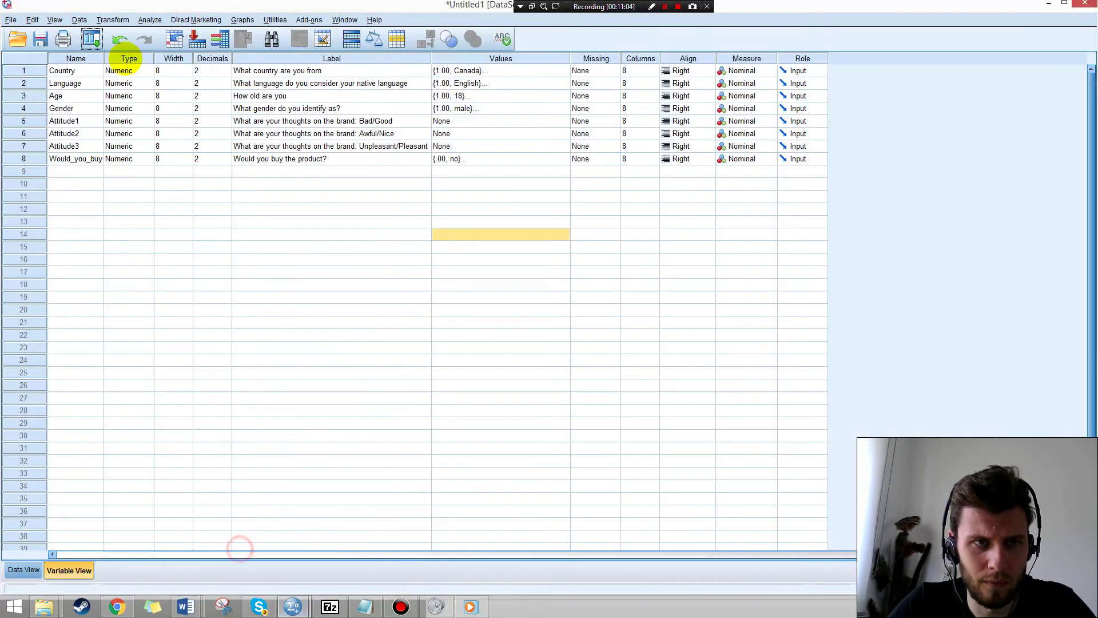
Run a Frequencies analysis on Language in place of Country.
left_click(196, 20)
mouse_move(149, 19)
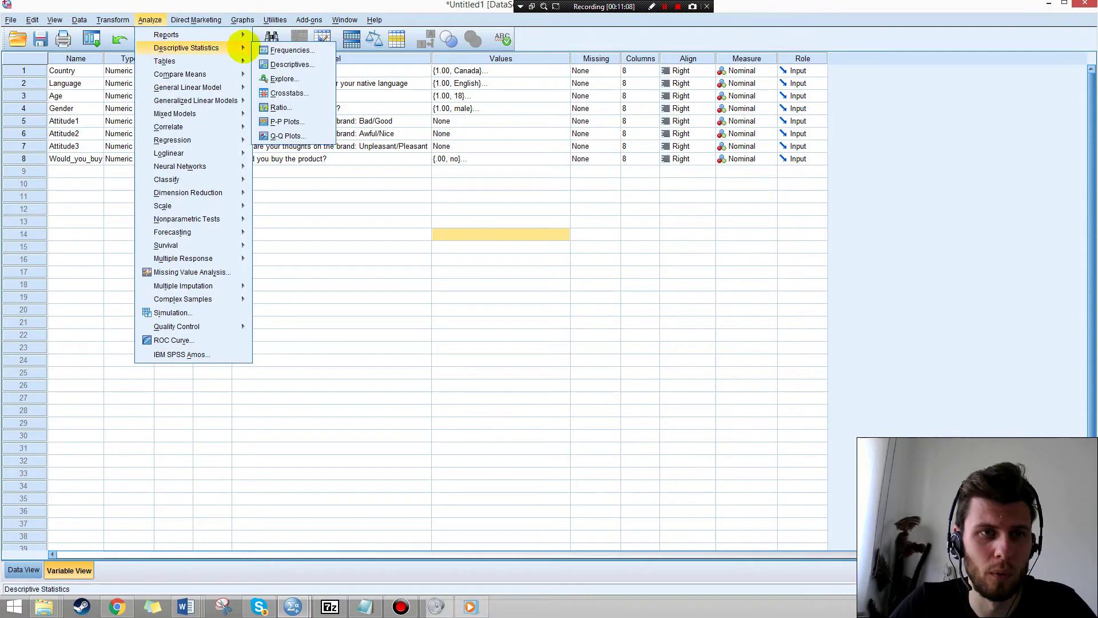
left_click(270, 49)
double_click(501, 105)
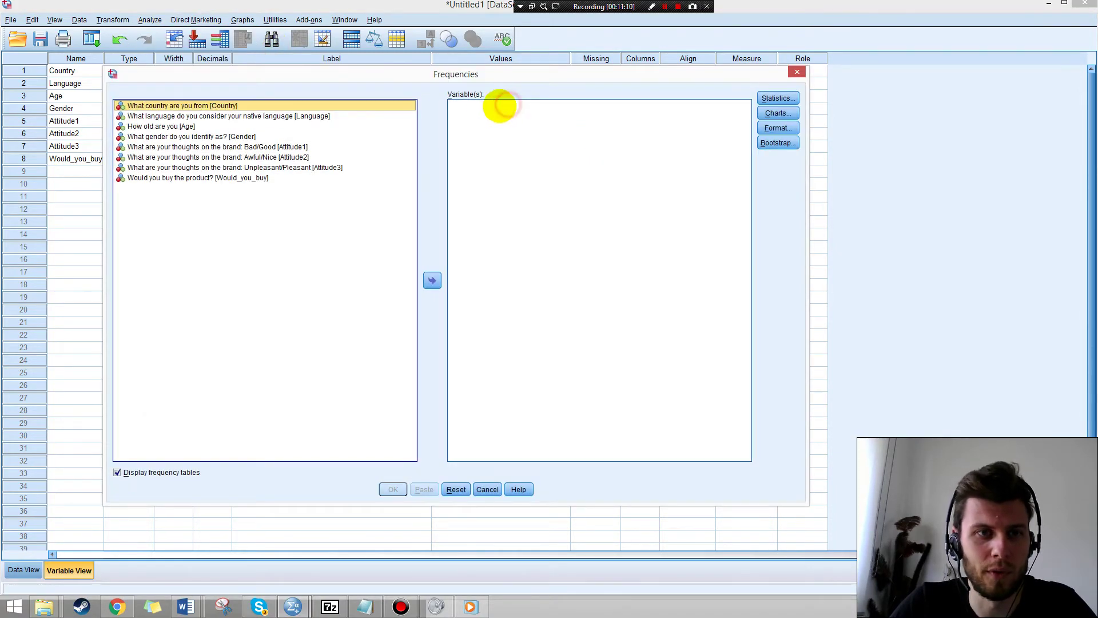
left_click(267, 115)
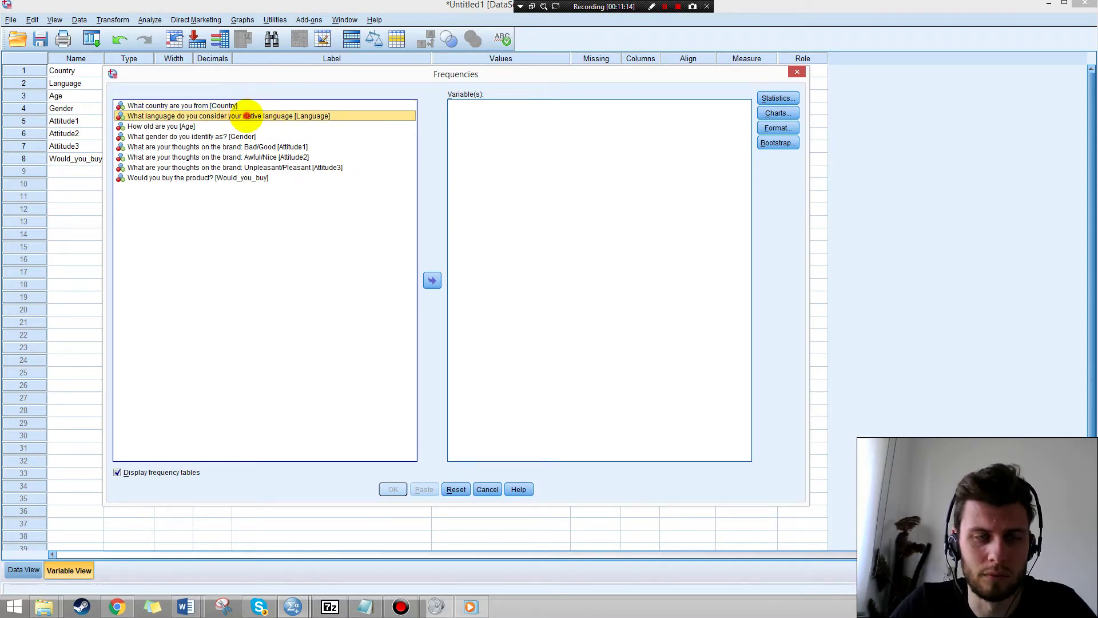
double_click(247, 115)
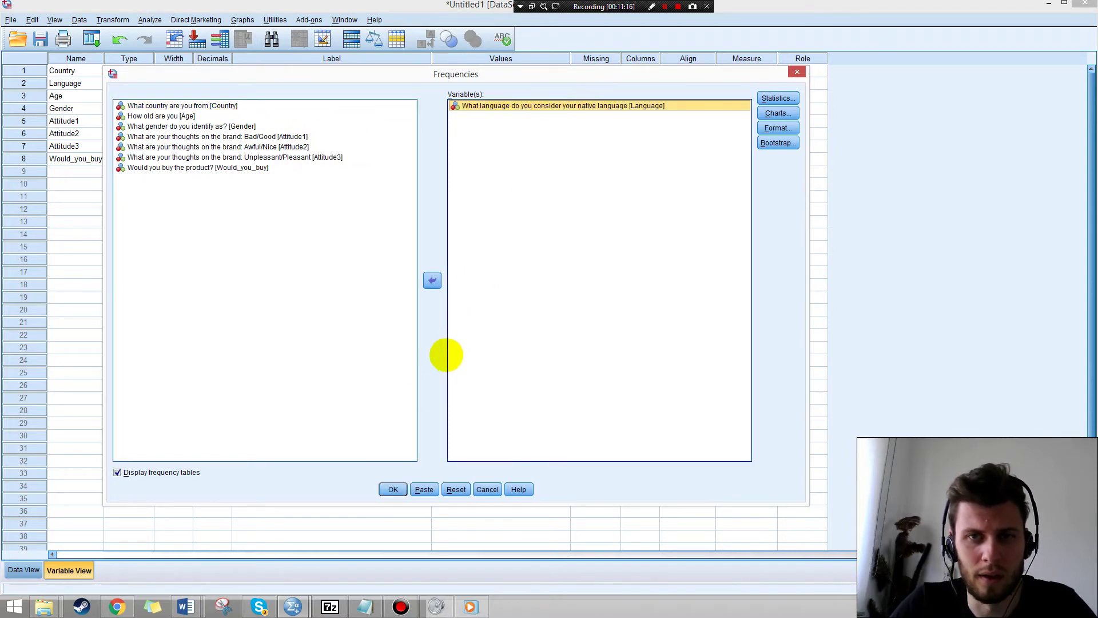
left_click(393, 489)
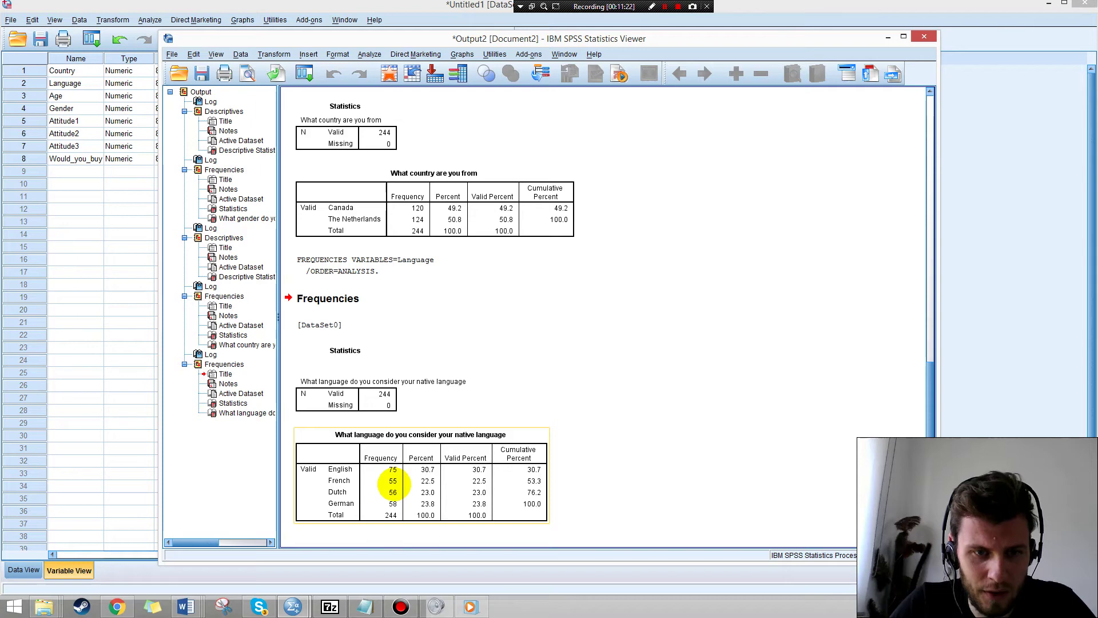
In the Word Methods draft, enter 75 English and 55 French speakers.
key("alt+Tab")
mouse_move(184, 605)
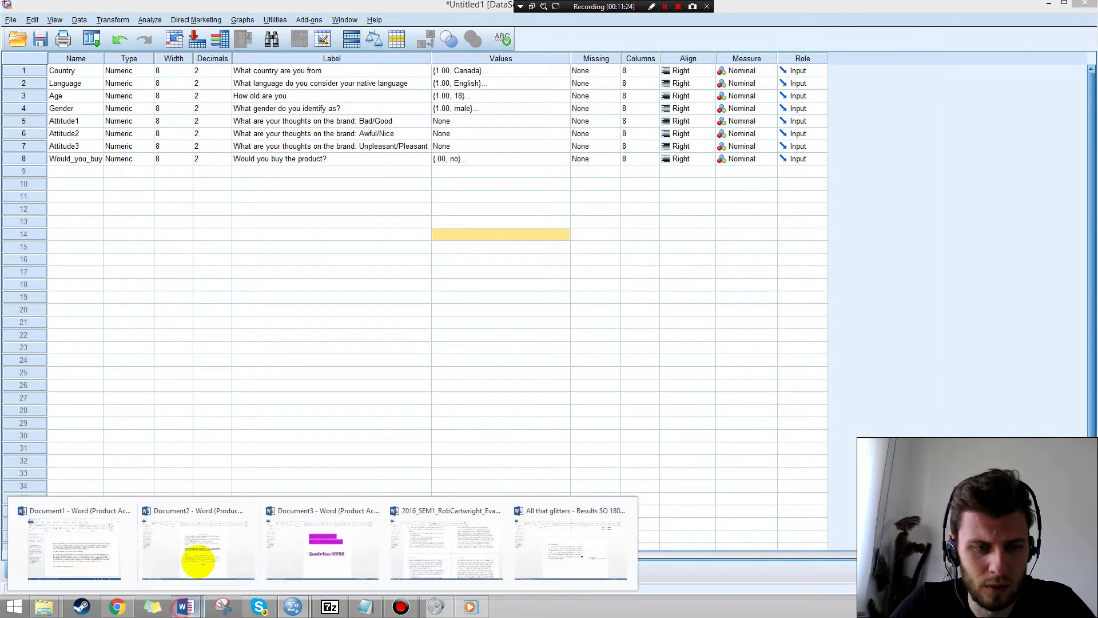
left_click(198, 560)
left_click(497, 309)
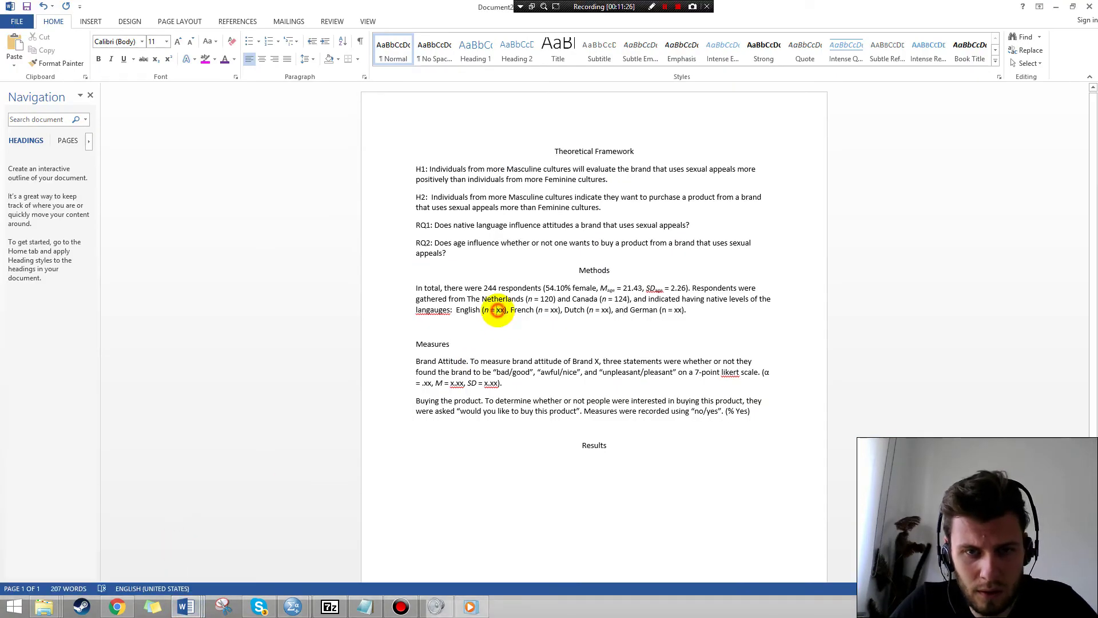
double_click(497, 309)
type("75")
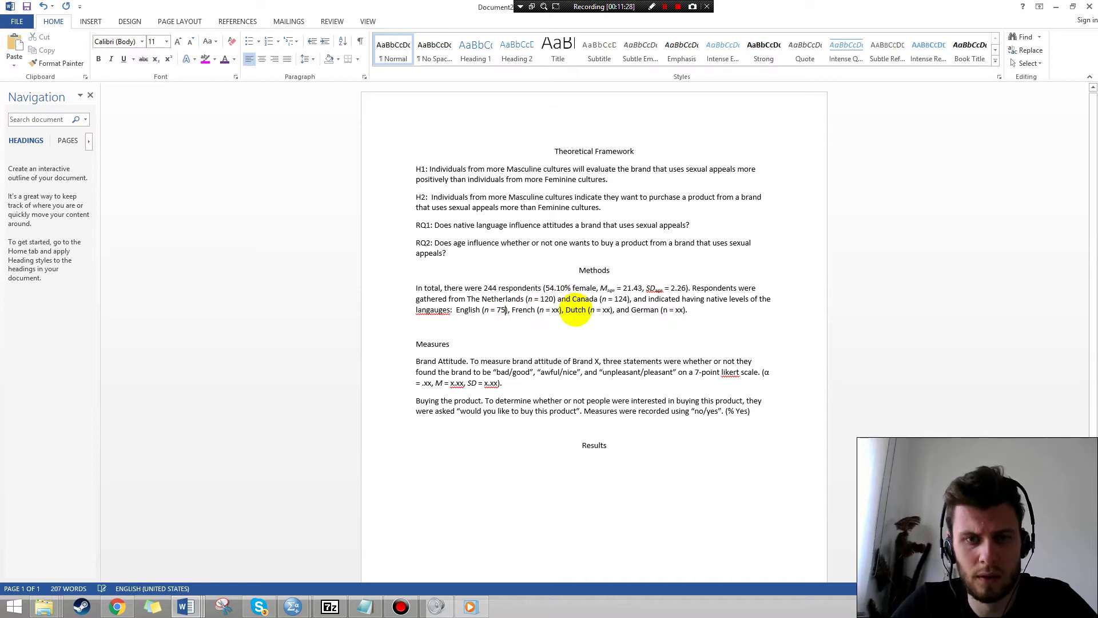
double_click(553, 310)
type("55")
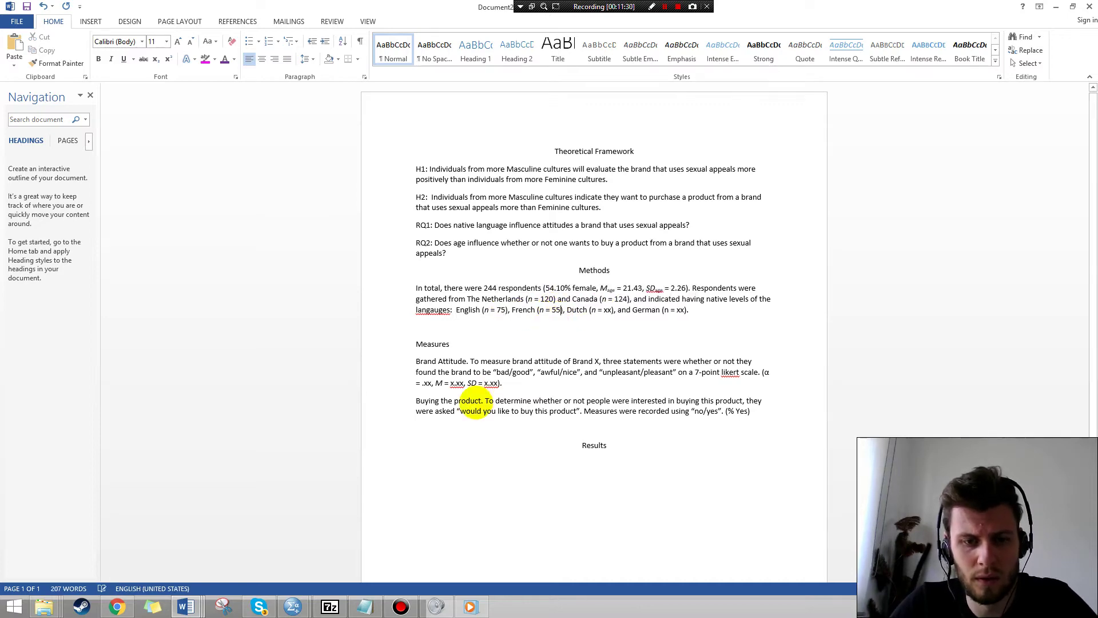
After checking the SPSS counts, enter 56 Dutch and 58 German speakers.
mouse_move(292, 605)
left_click(365, 565)
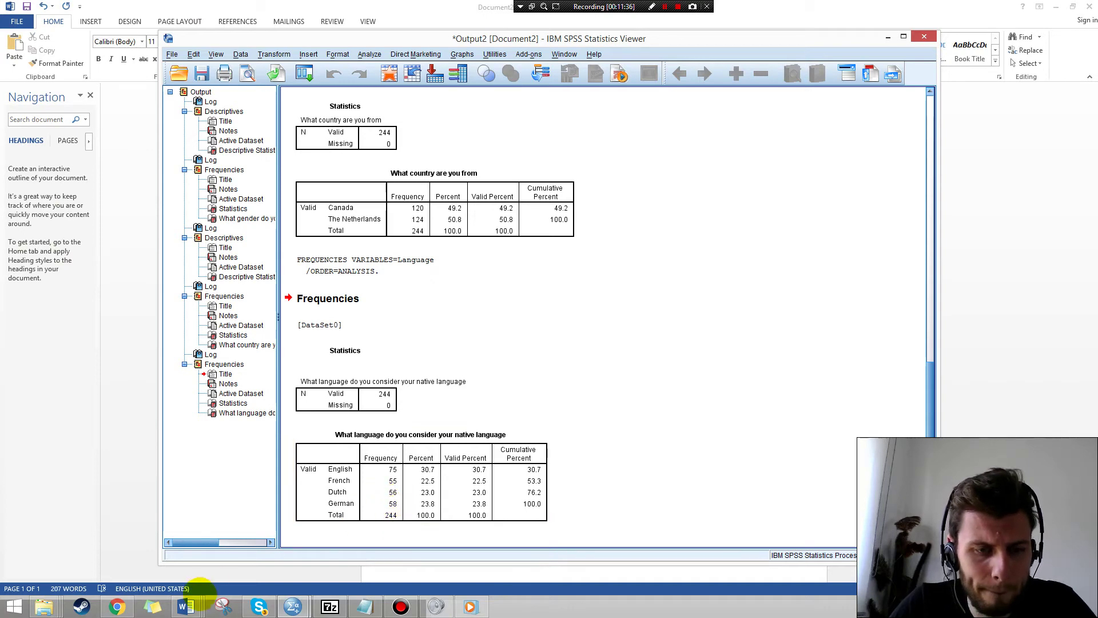
left_click(186, 606)
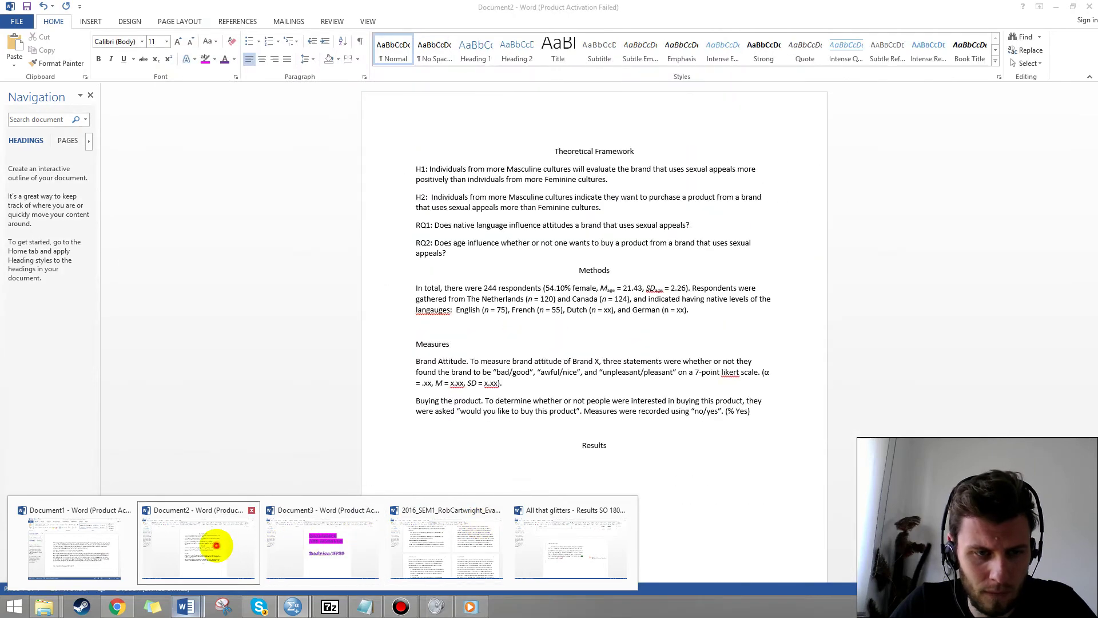
left_click(216, 545)
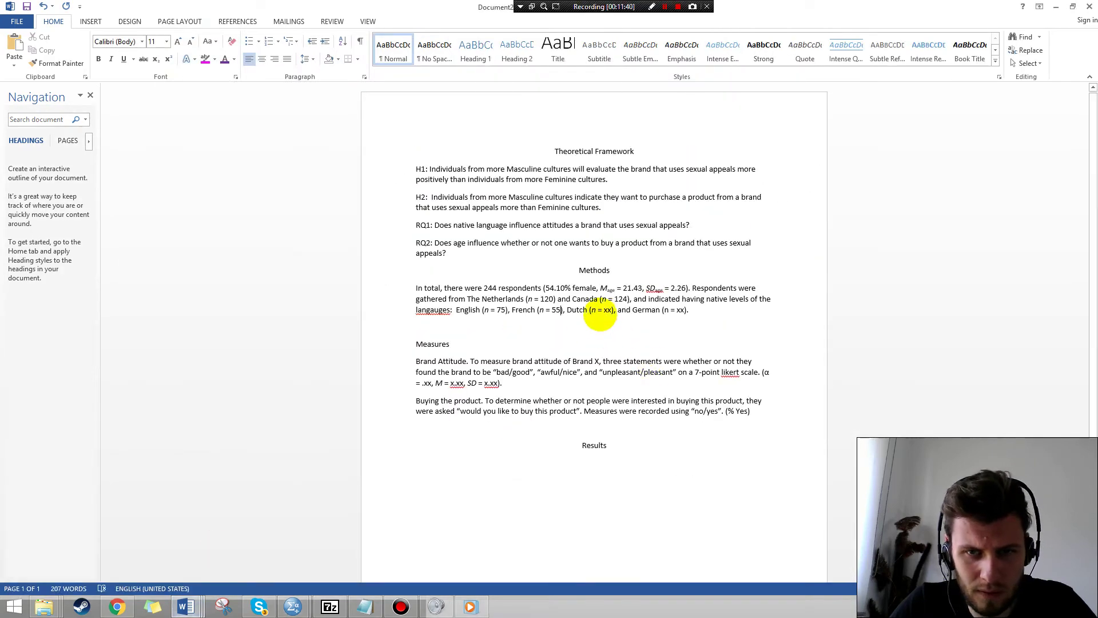
type("56")
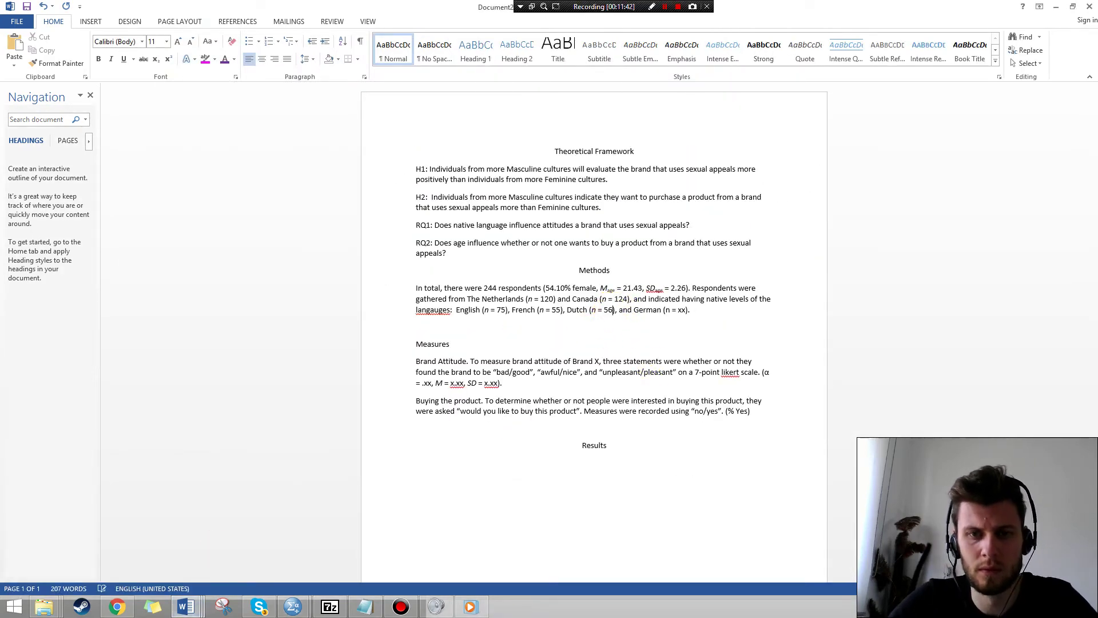
double_click(682, 309)
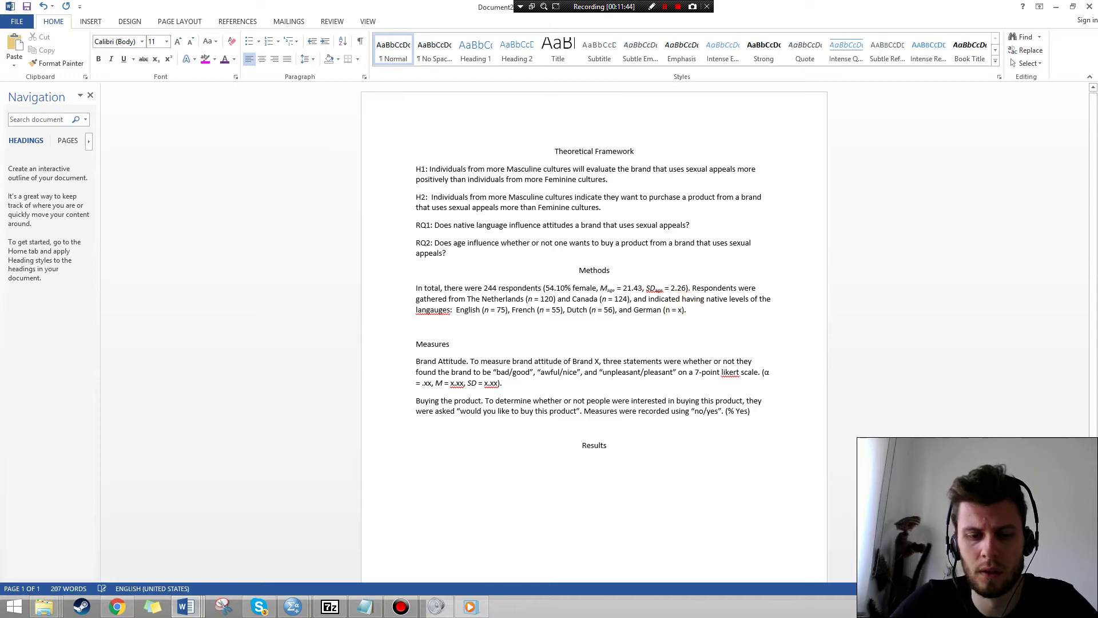
type("58")
left_click(699, 308)
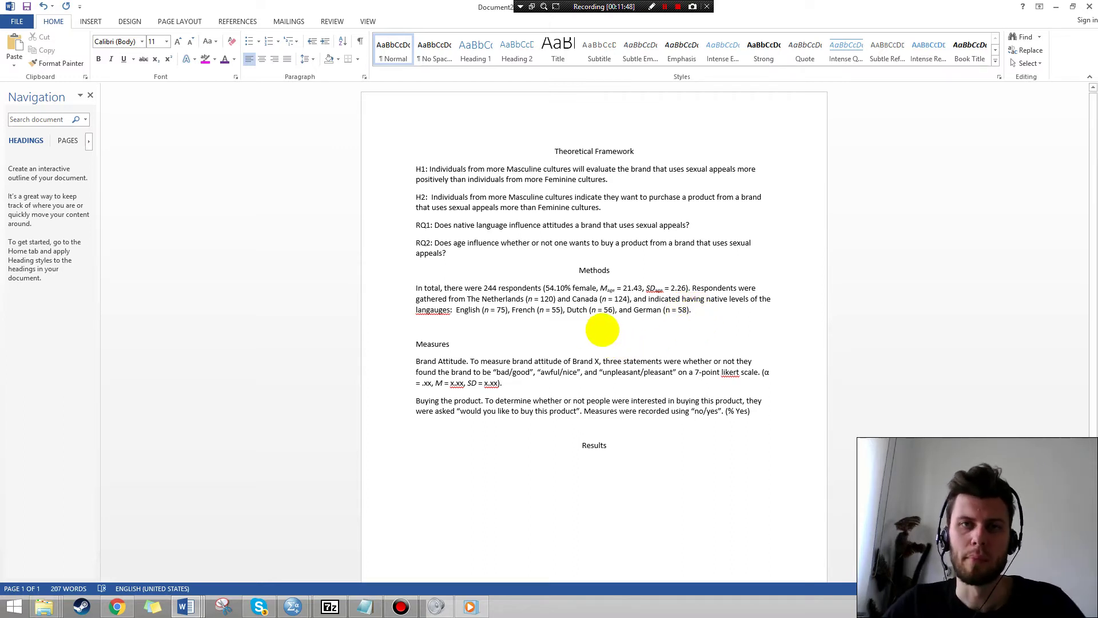
Briefly highlight the respondent description, then switch to the SPSS data editor.
left_click_drag(574, 289, 574, 299)
left_click(608, 311)
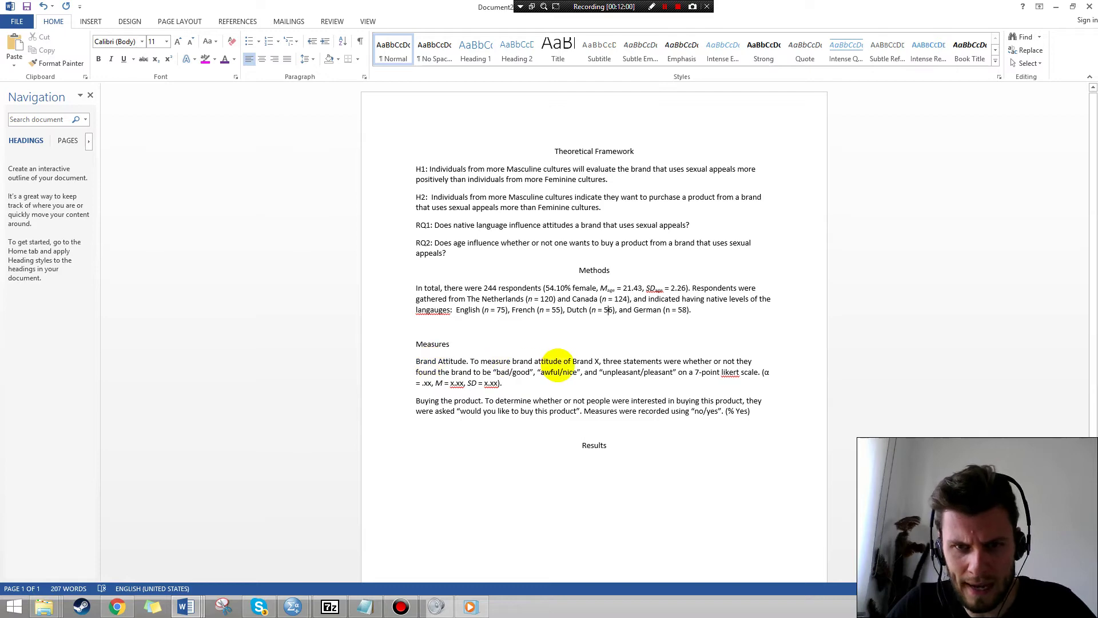
left_click(291, 601)
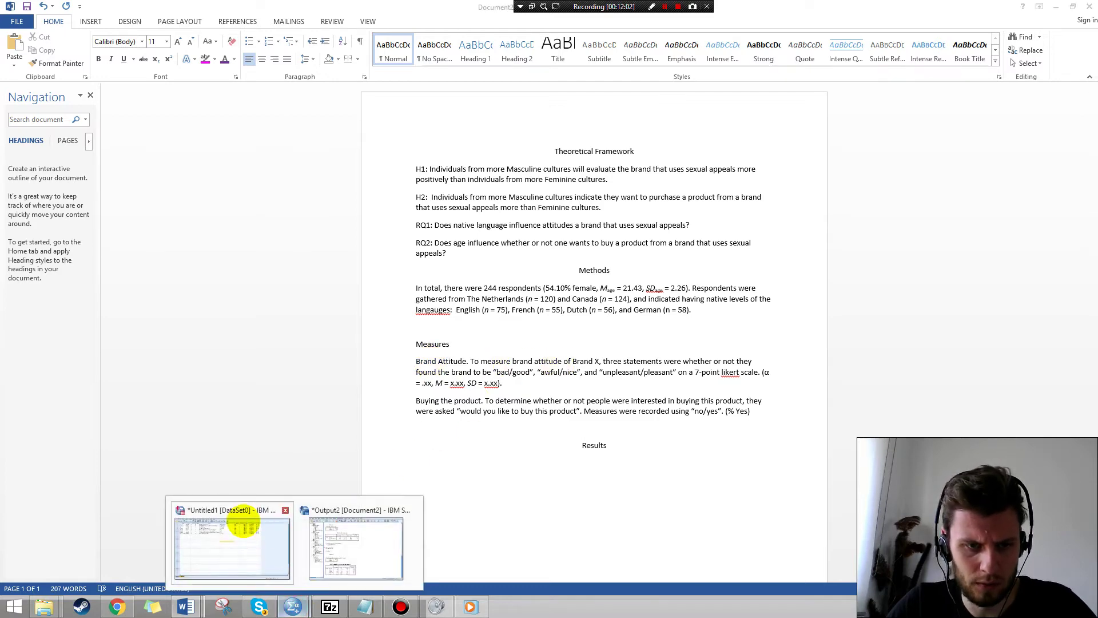
left_click(243, 522)
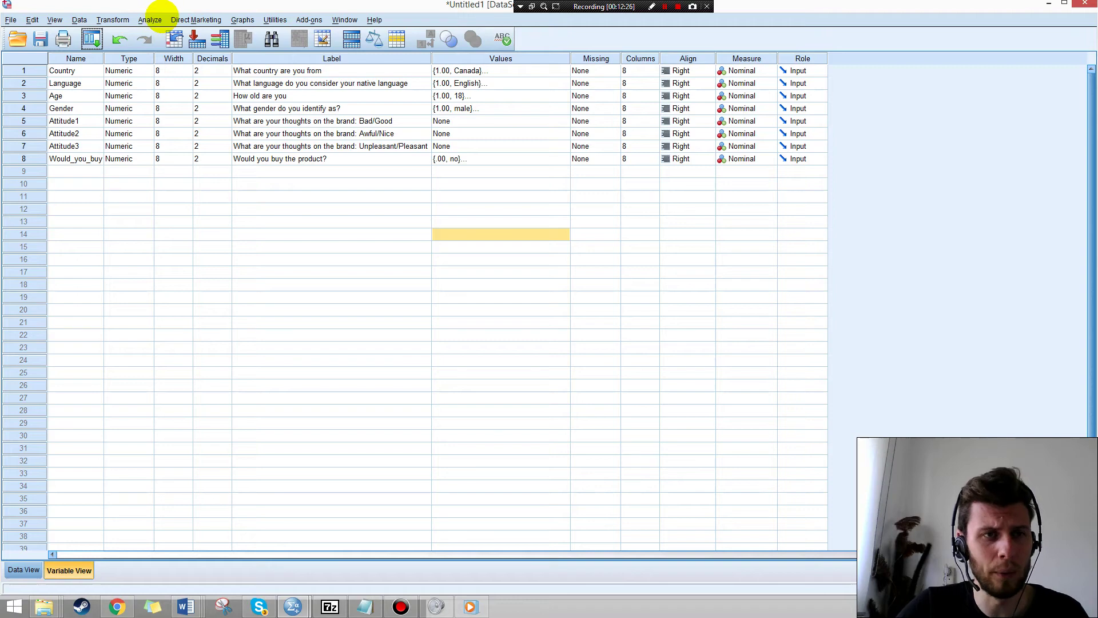
Run Reliability Analysis on Attitude1–Attitude3 with variable names shown, giving Cronbach's alpha .986.
left_click(152, 20)
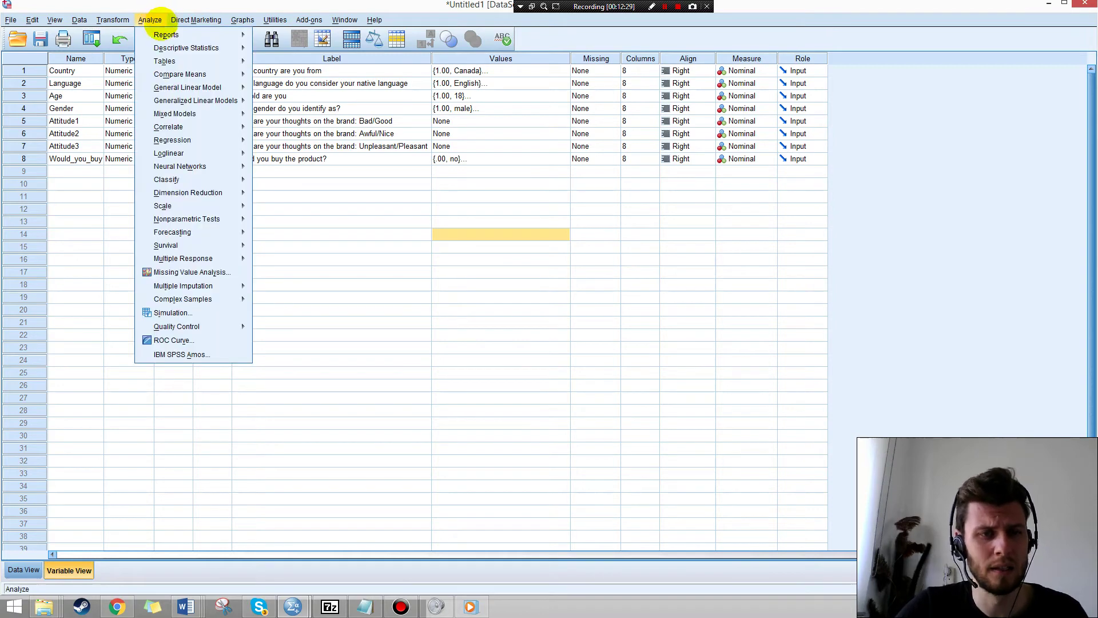
mouse_move(173, 205)
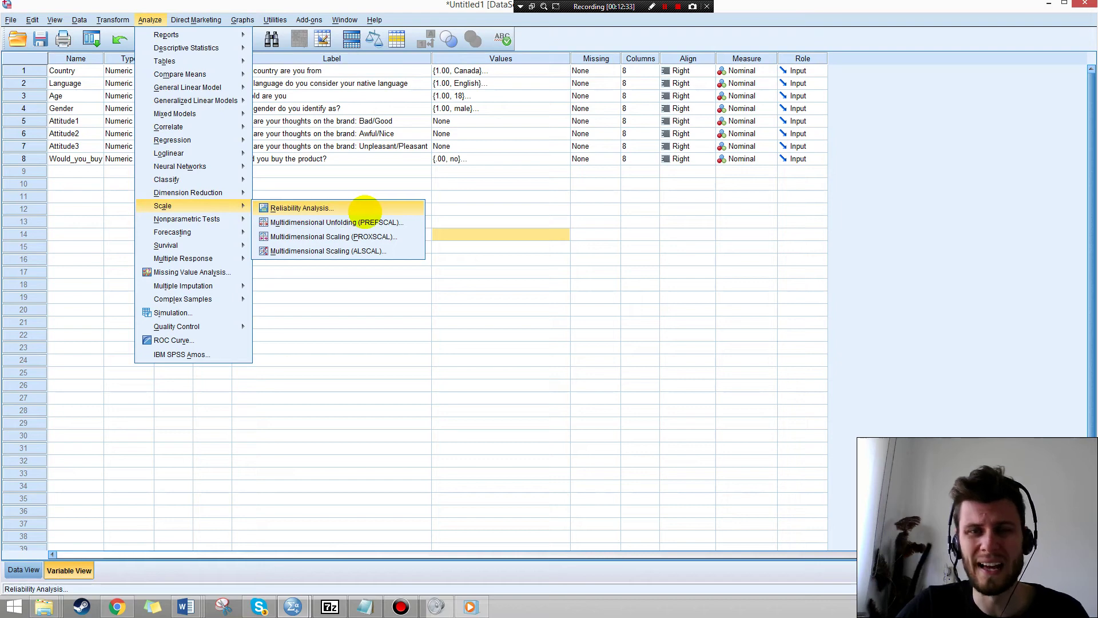
left_click(364, 212)
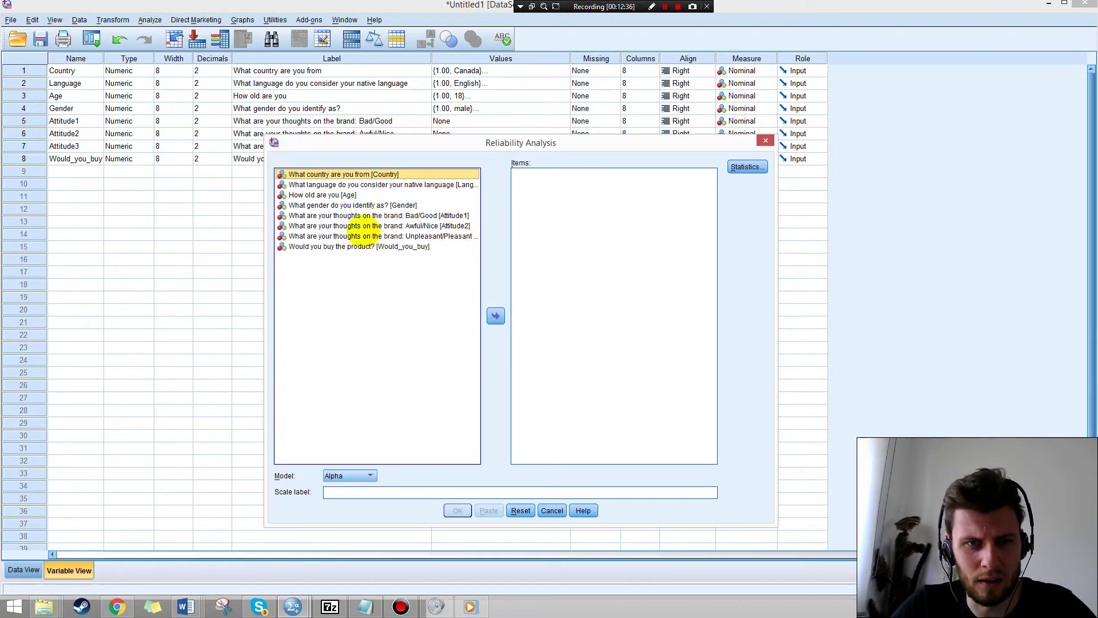
left_click_drag(266, 248, 197, 248)
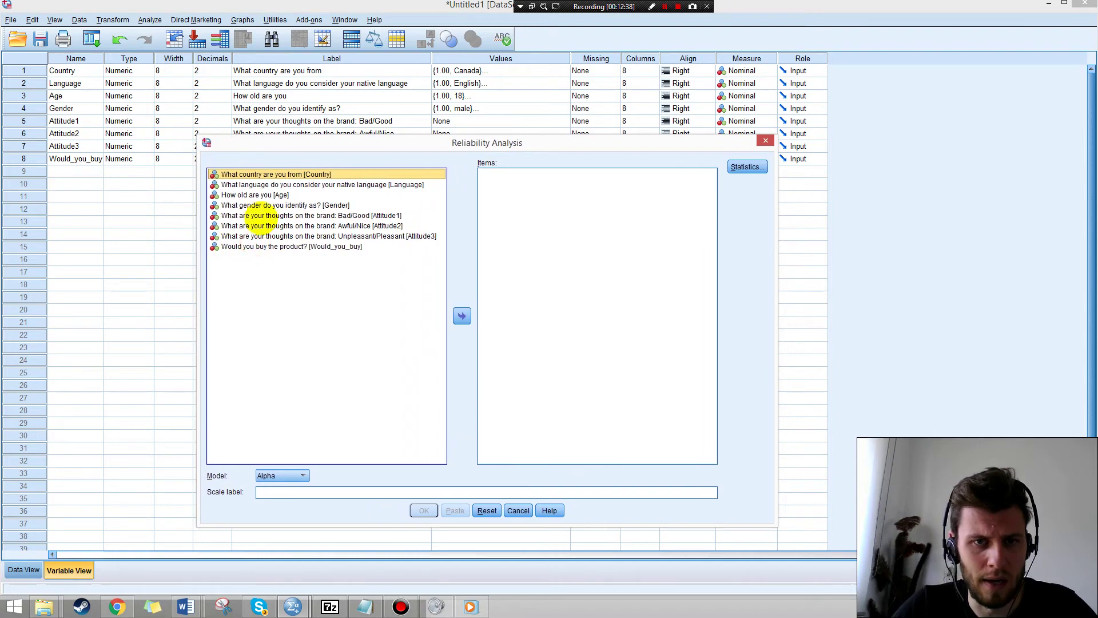
left_click(393, 216)
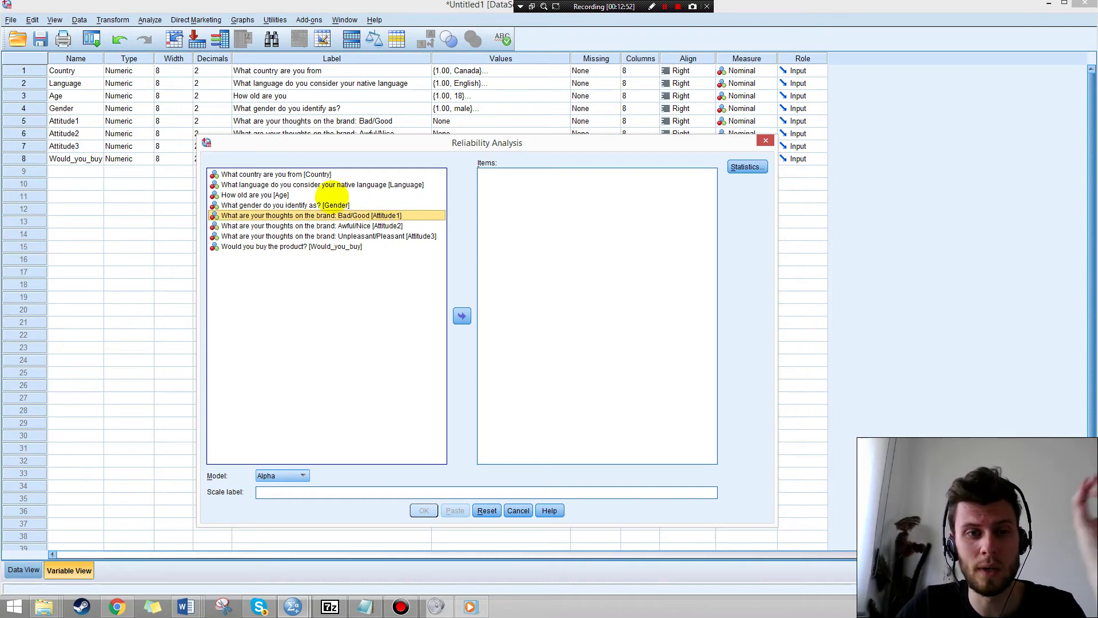
right_click(320, 195)
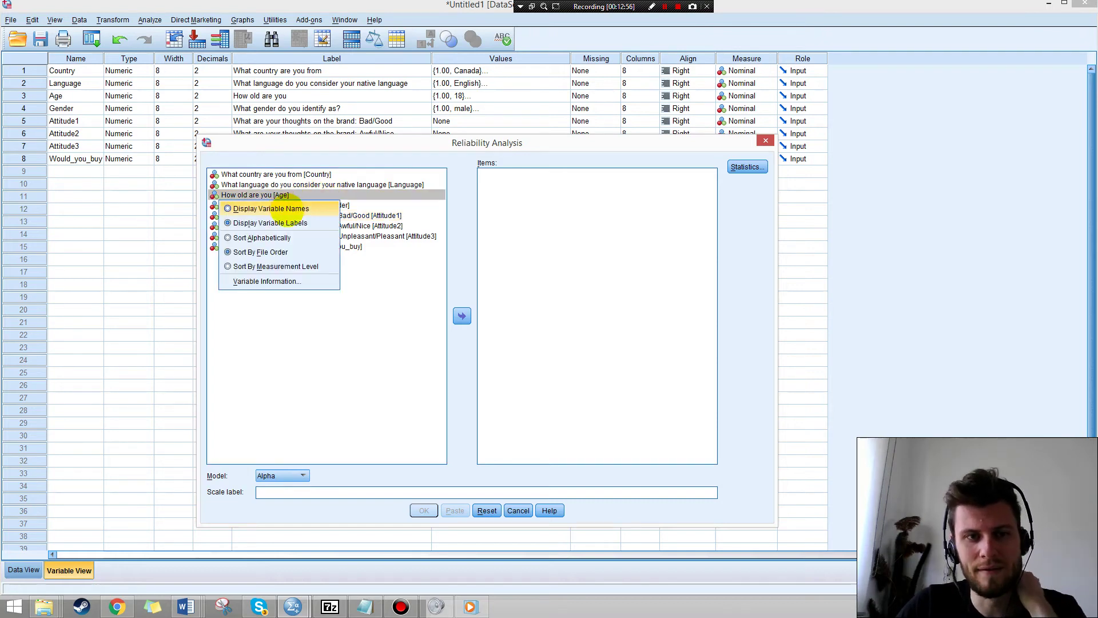
left_click(271, 209)
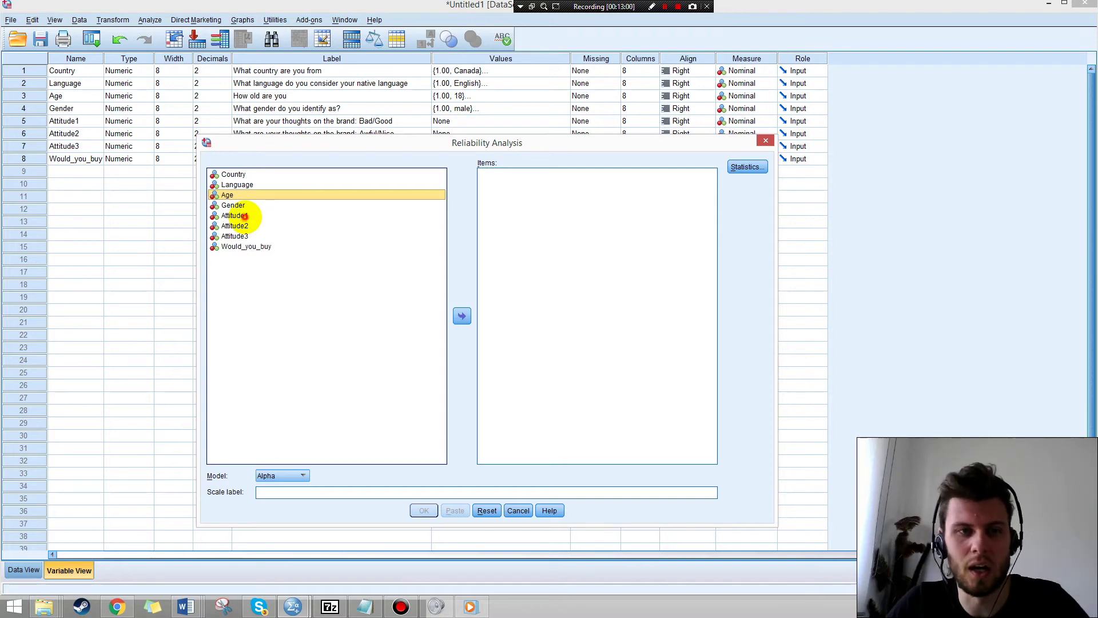
left_click(239, 217)
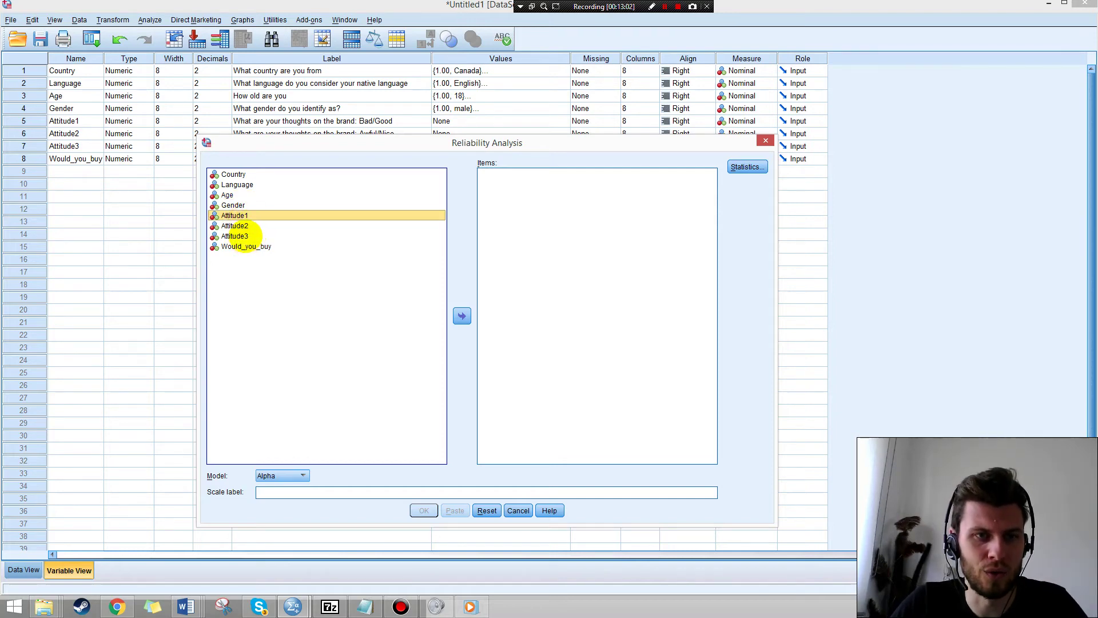
left_click(246, 235, "shift")
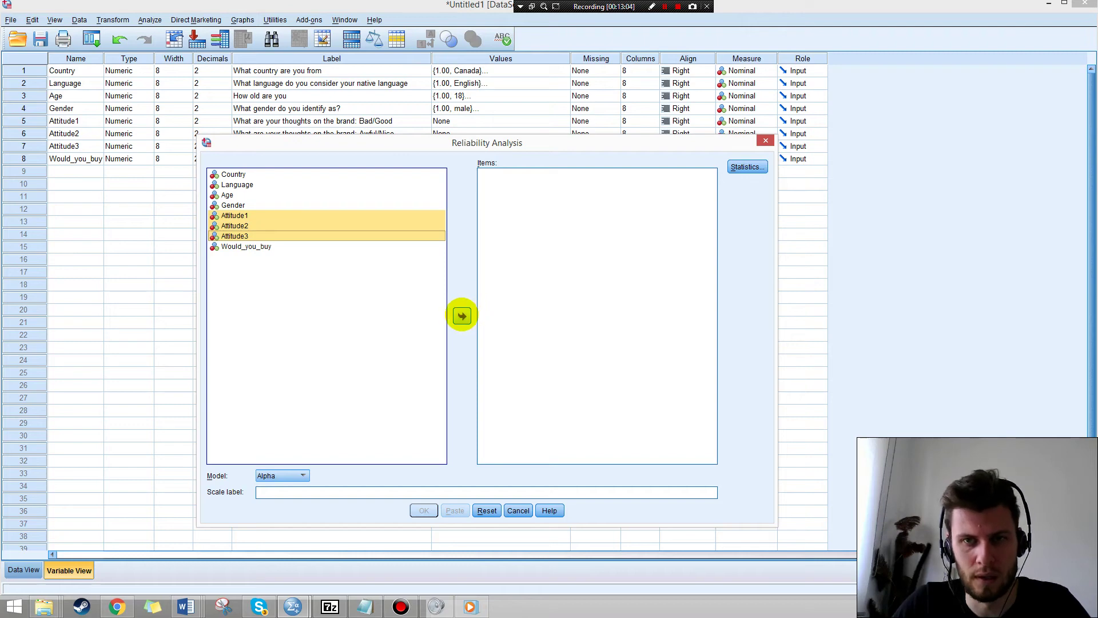
left_click(461, 316)
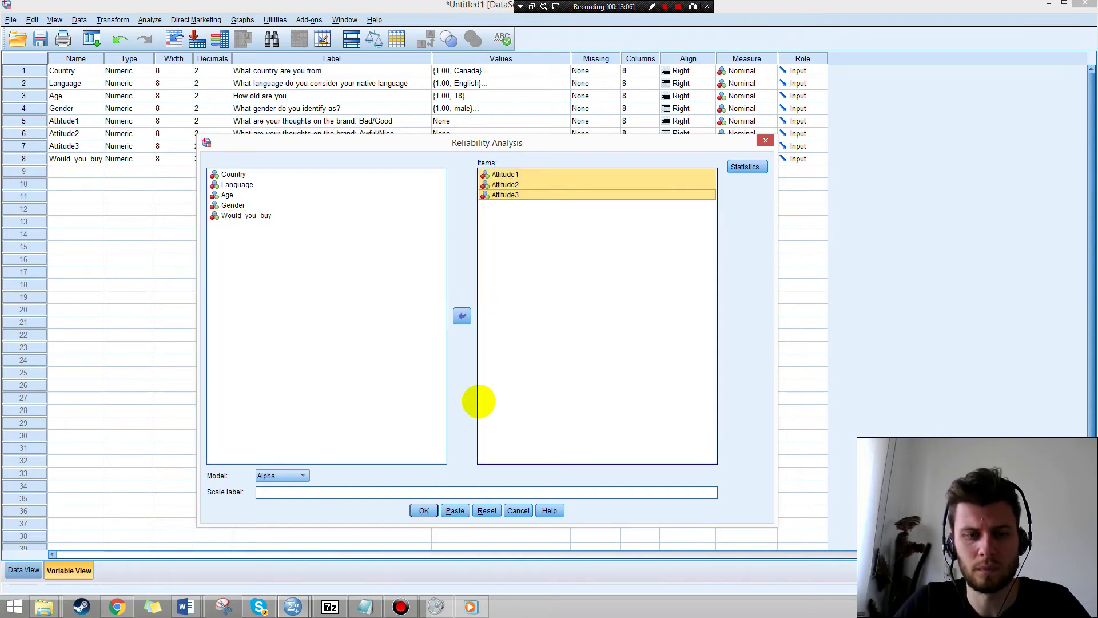
left_click(421, 511)
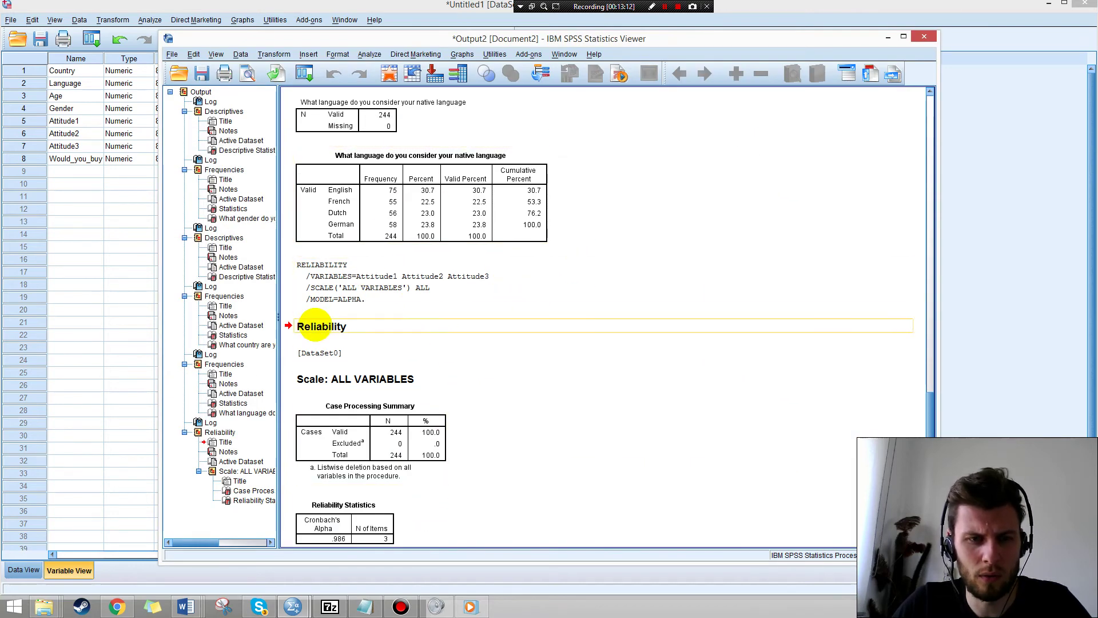
Scroll through the reliability output, then return to the Word draft Document2.
scroll(462, 350, "down", 1)
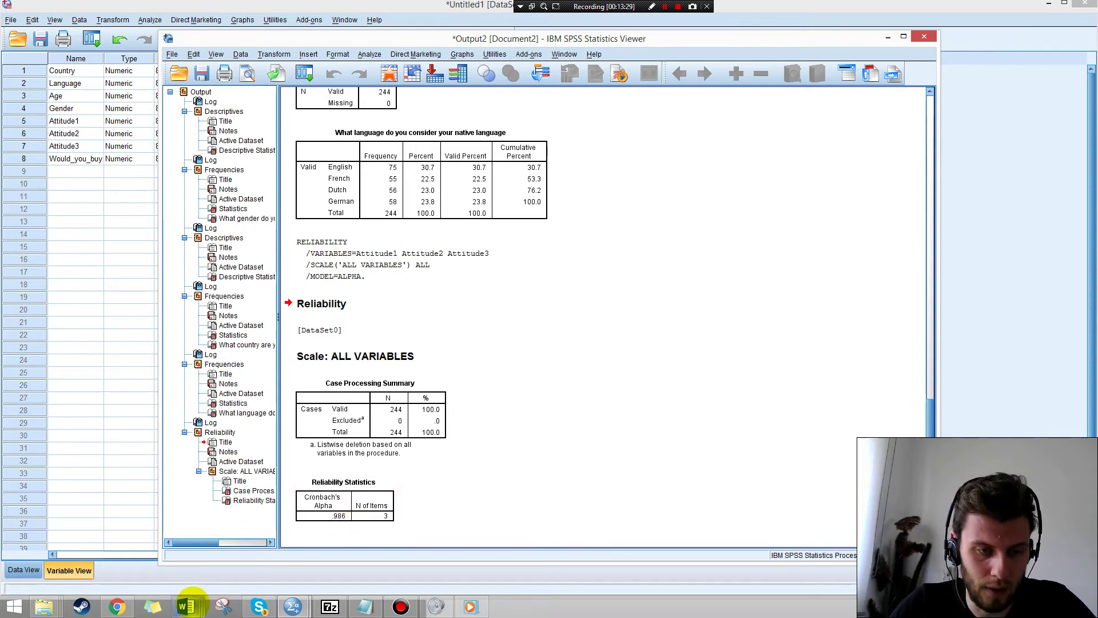
mouse_move(188, 603)
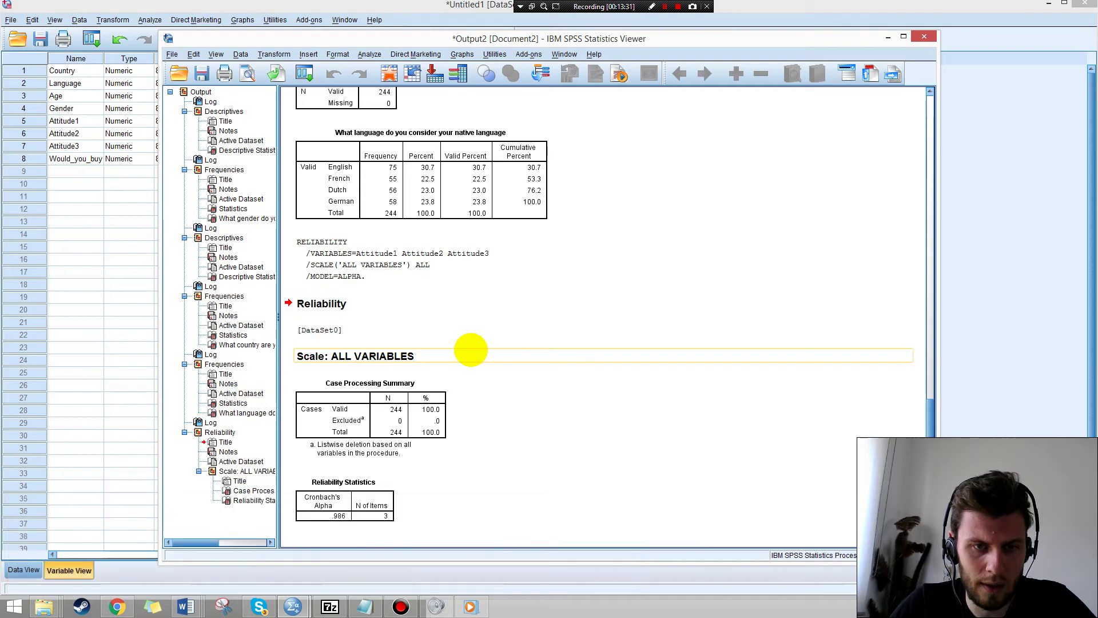
left_click(192, 605)
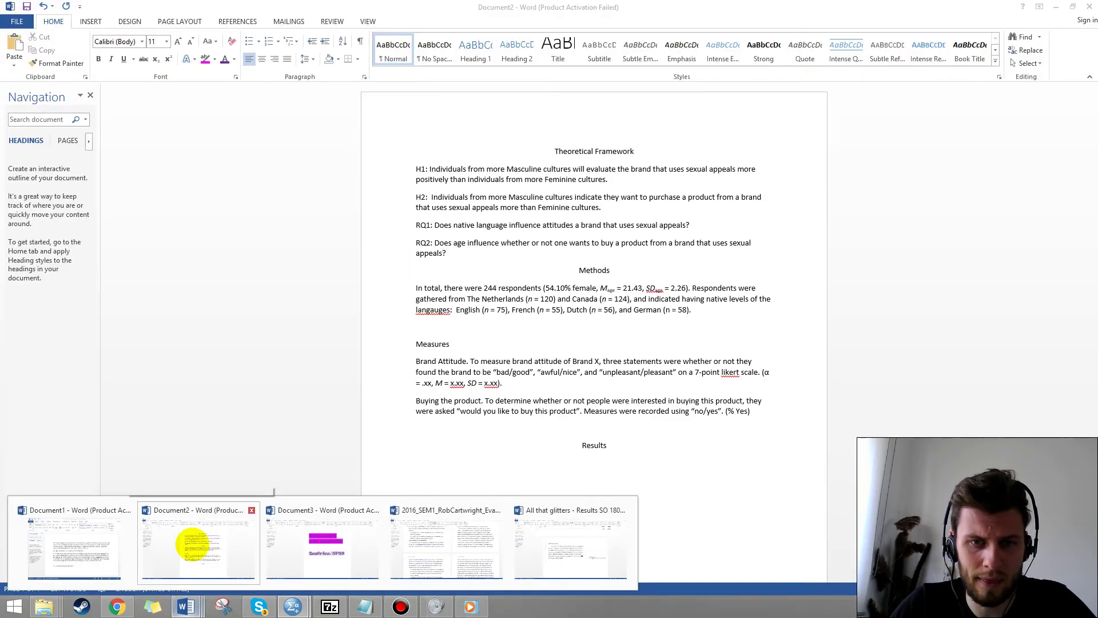
left_click(193, 544)
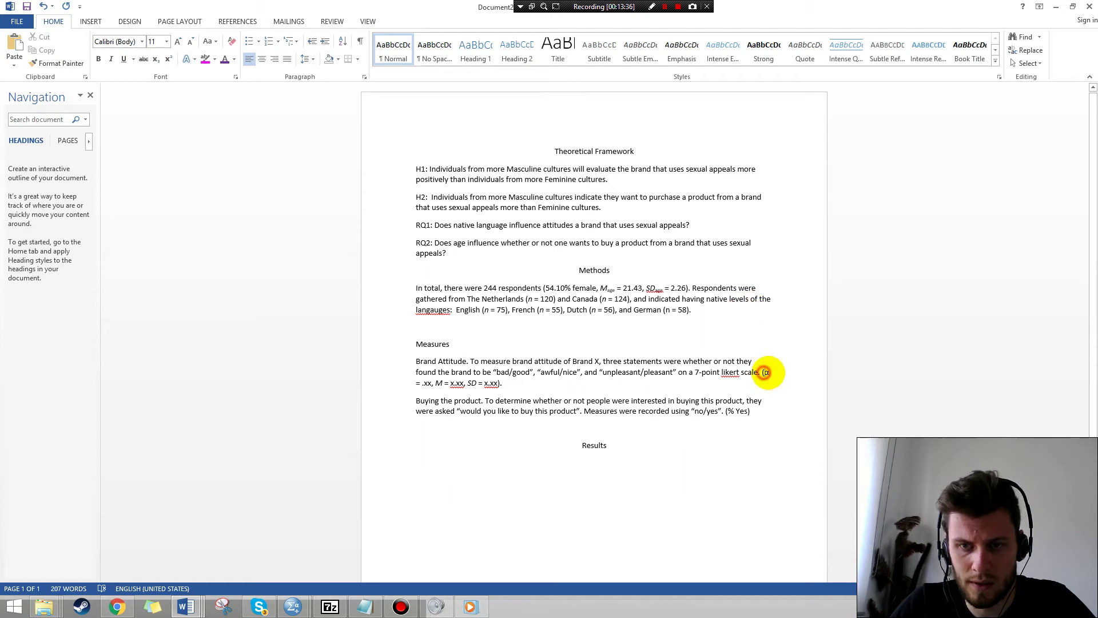
Replace the Brand Attitude alpha placeholder with '.9' and return to the SPSS output.
double_click(424, 383)
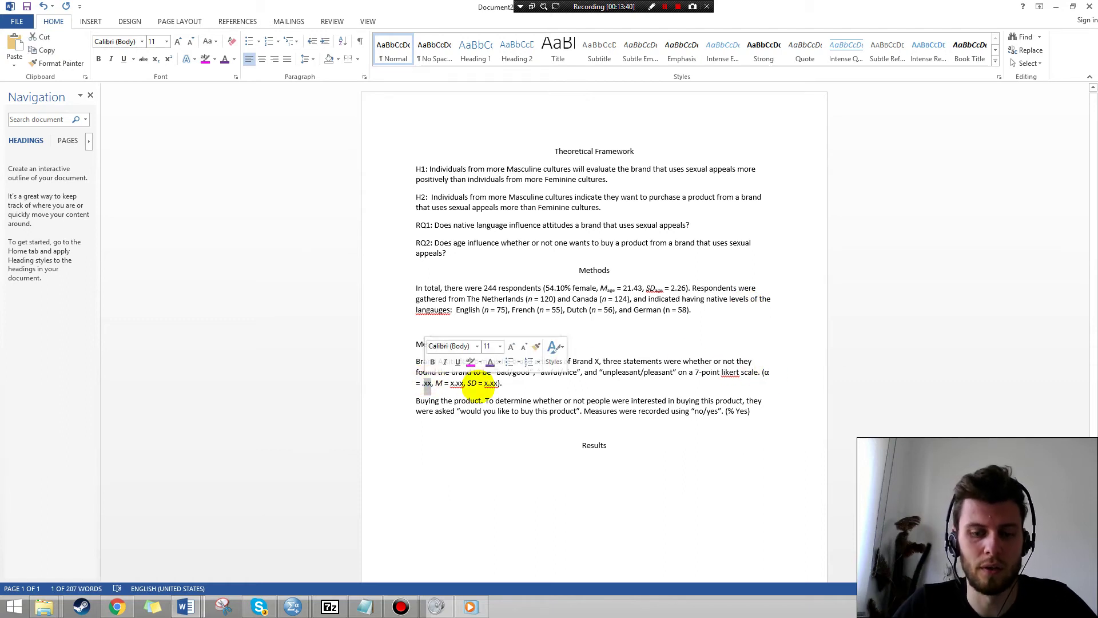
type(".99")
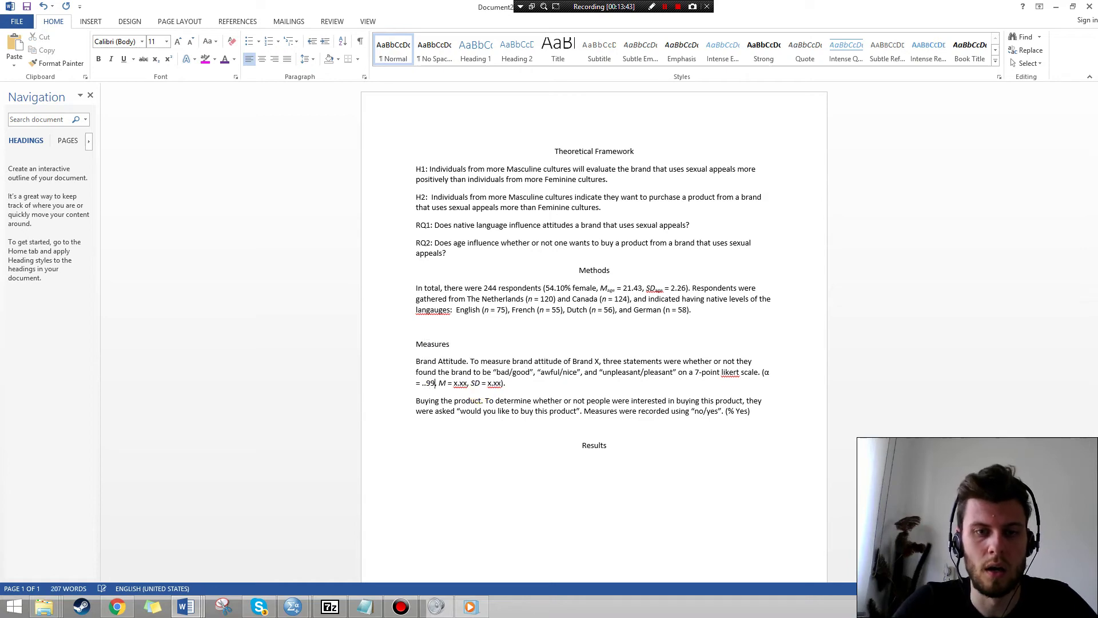
key("alt+Tab")
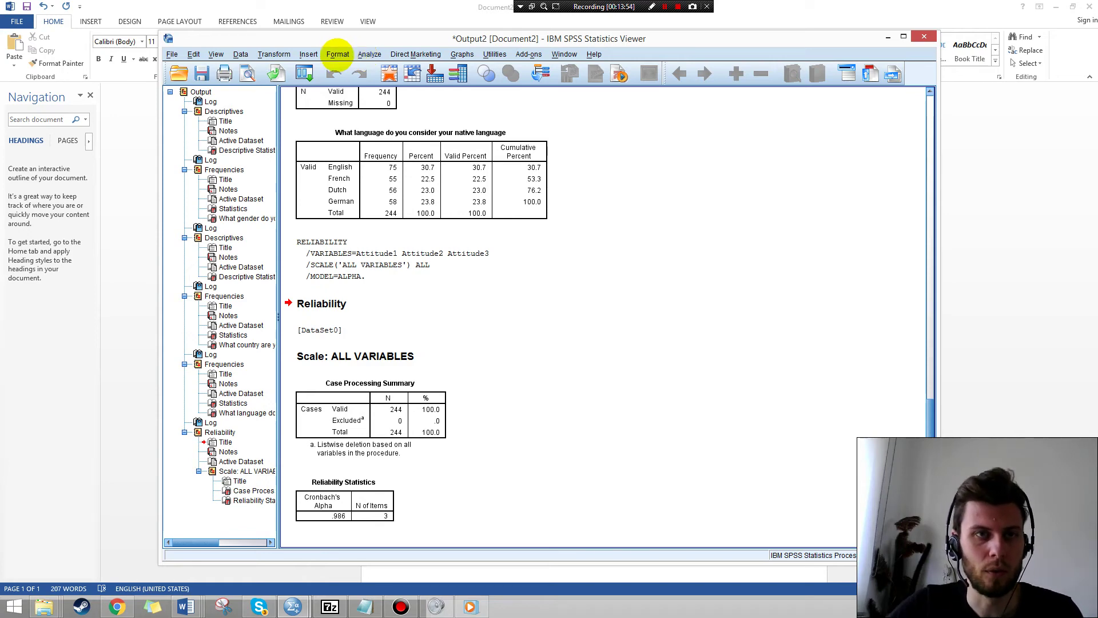
Open Compute Variable from the data editor and name the target Attitude_Scale.
left_click(289, 49)
left_click(288, 49)
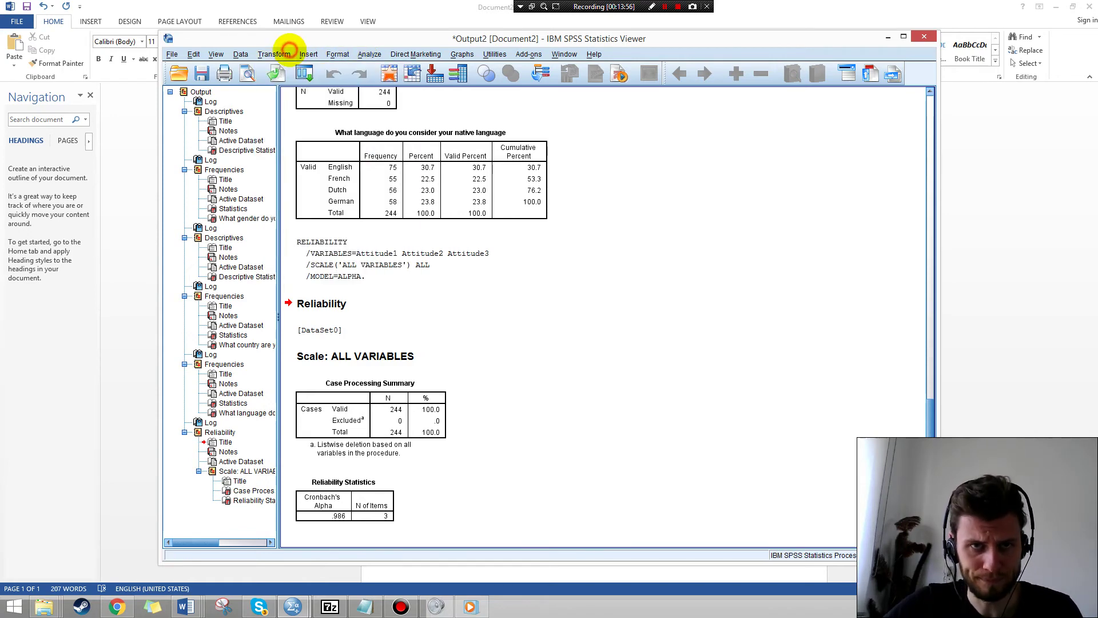
left_click(292, 606)
left_click(233, 557)
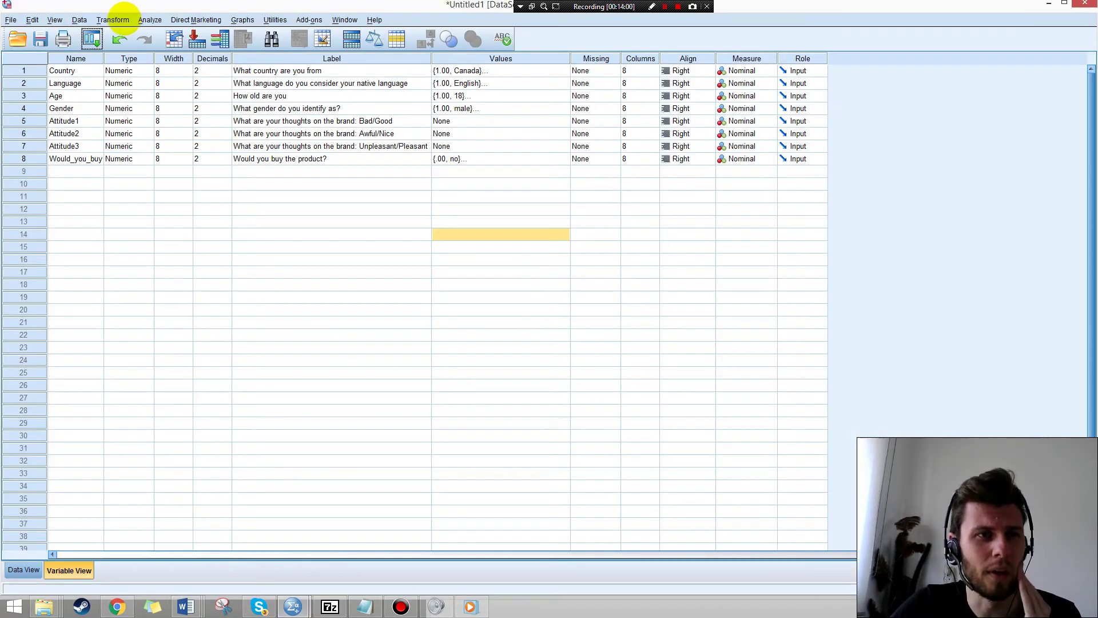
left_click(114, 19)
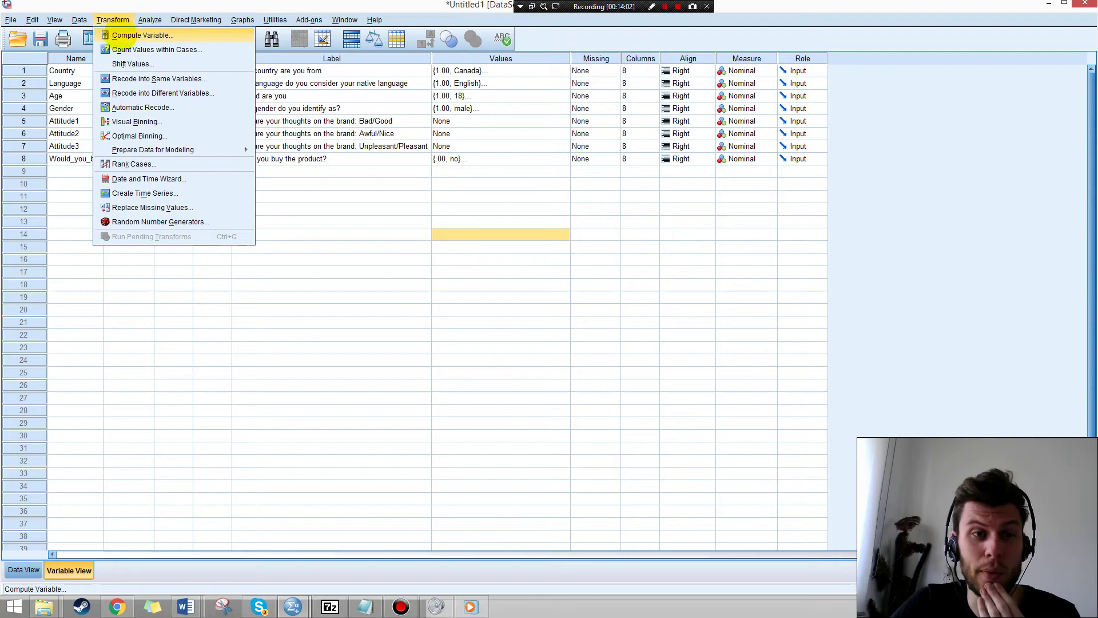
left_click(121, 35)
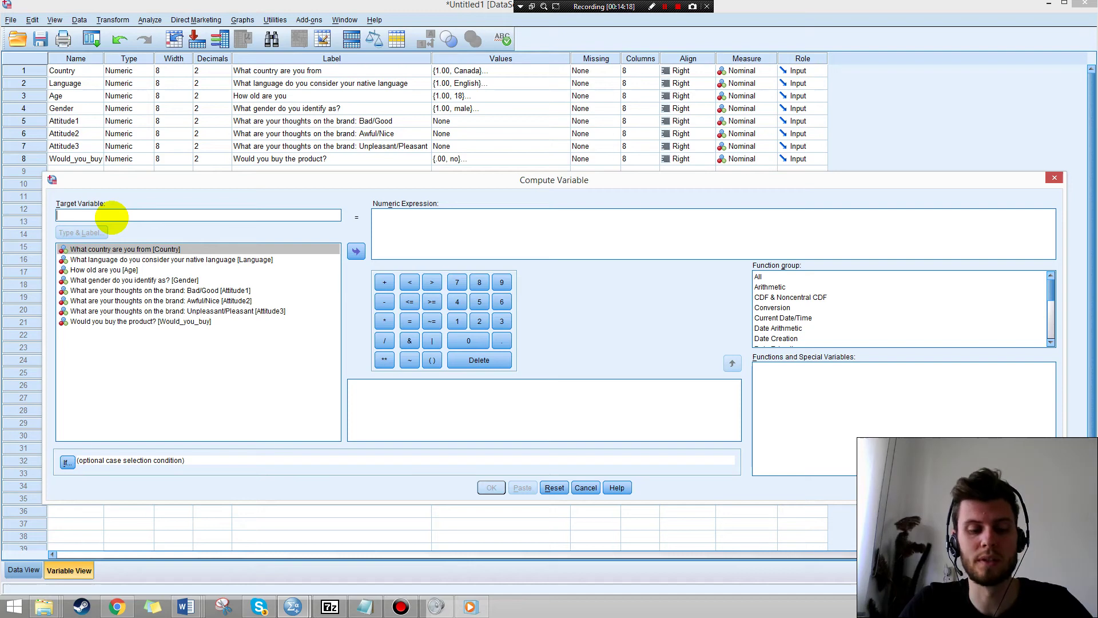
type("Attitude_Scale")
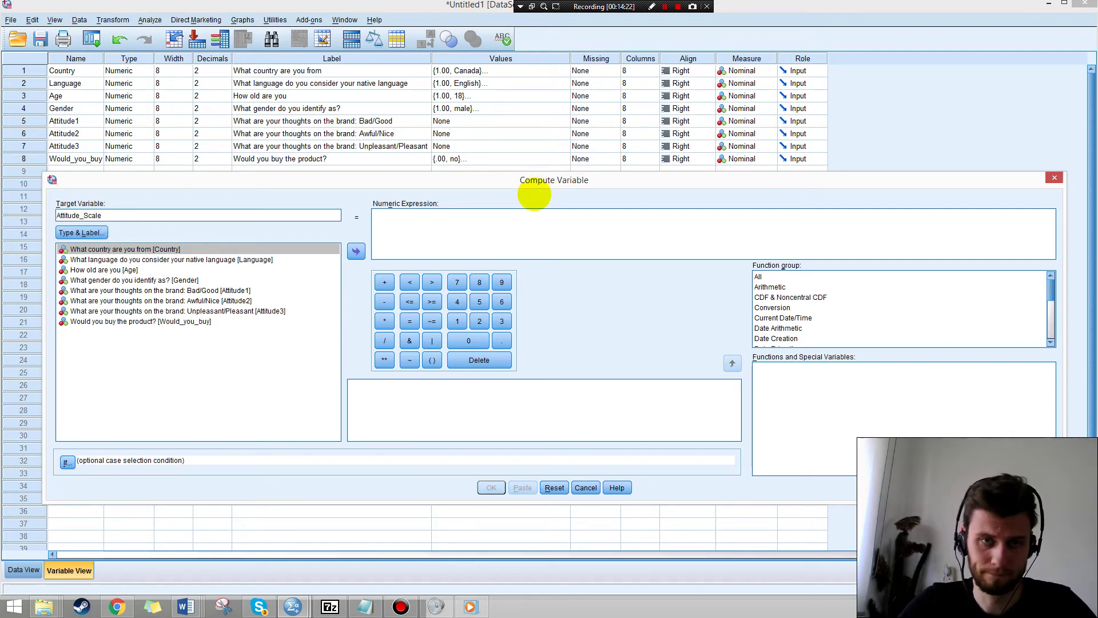
Insert the MEAN function into the numeric expression.
left_click(510, 228)
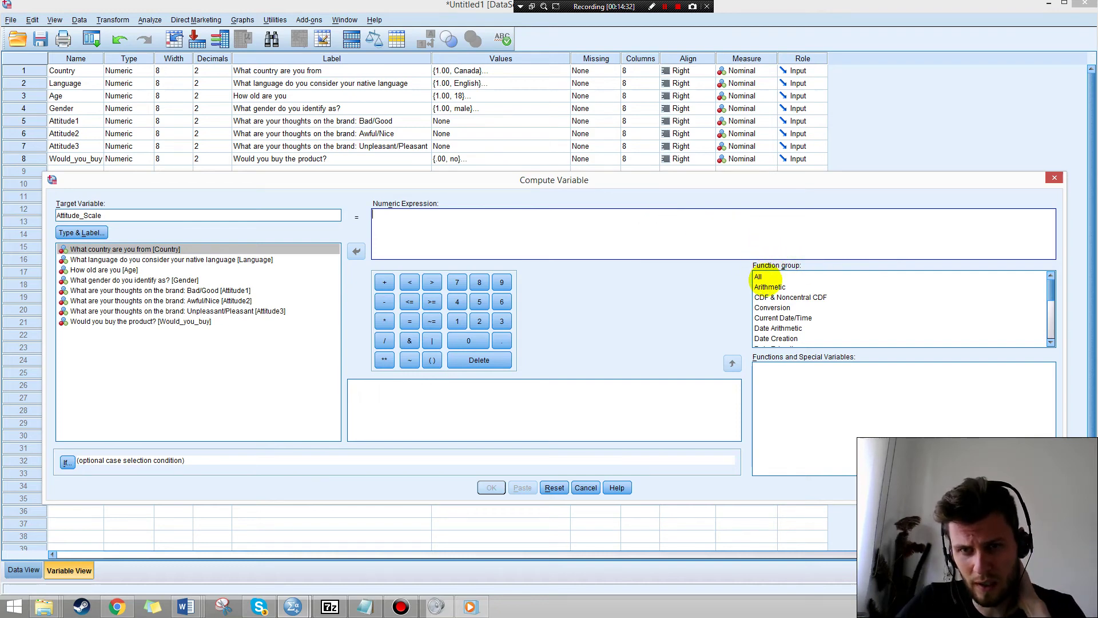
left_click(760, 276)
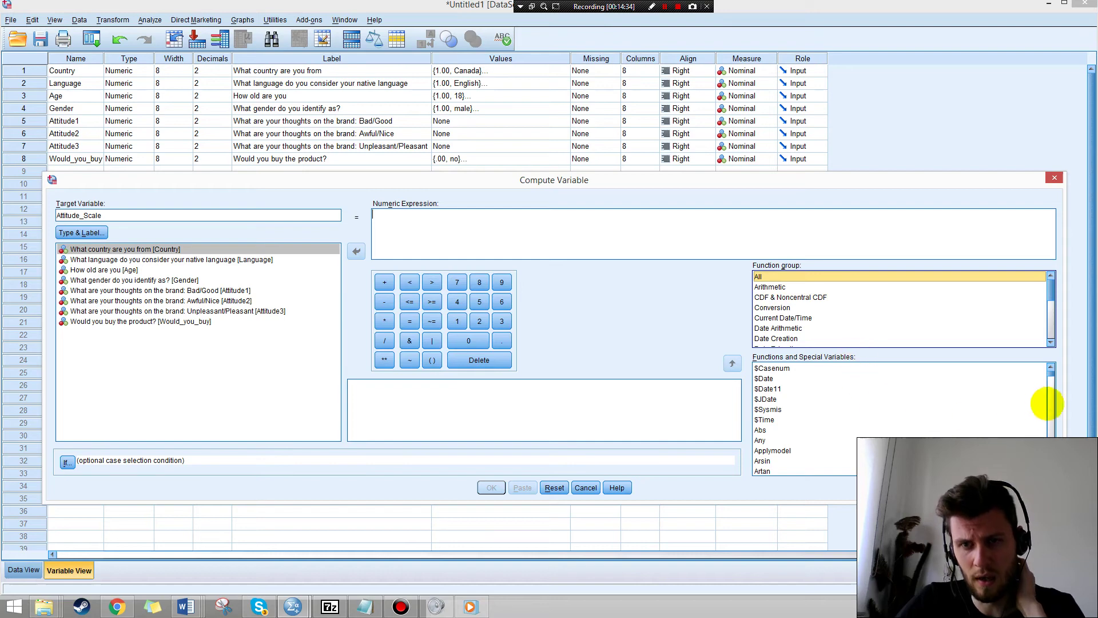
left_click_drag(1051, 372, 1049, 417)
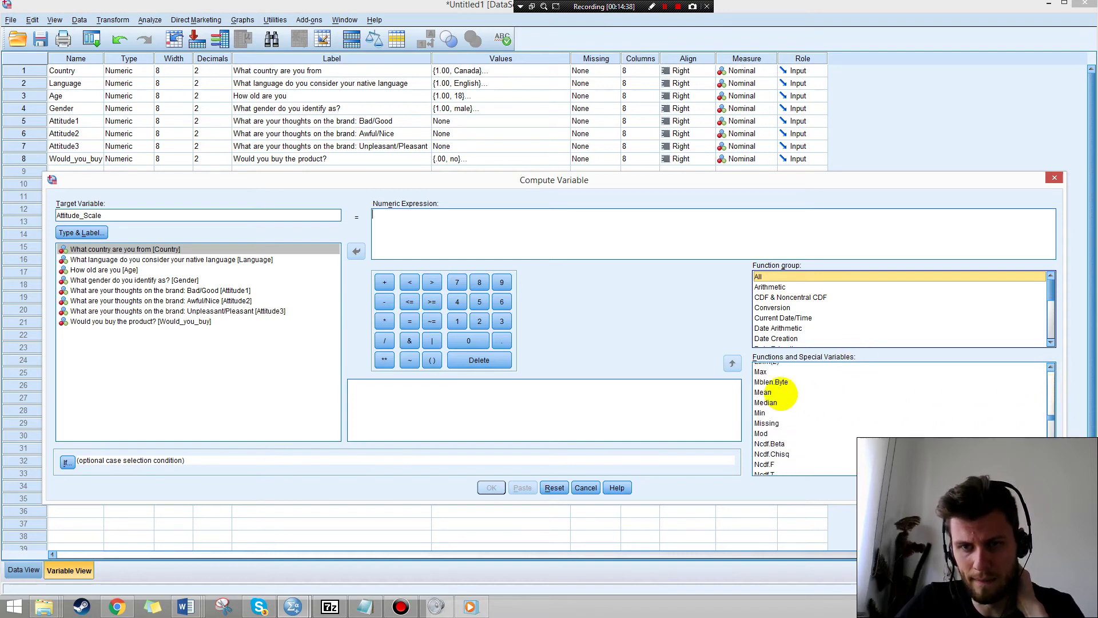
left_click(769, 392)
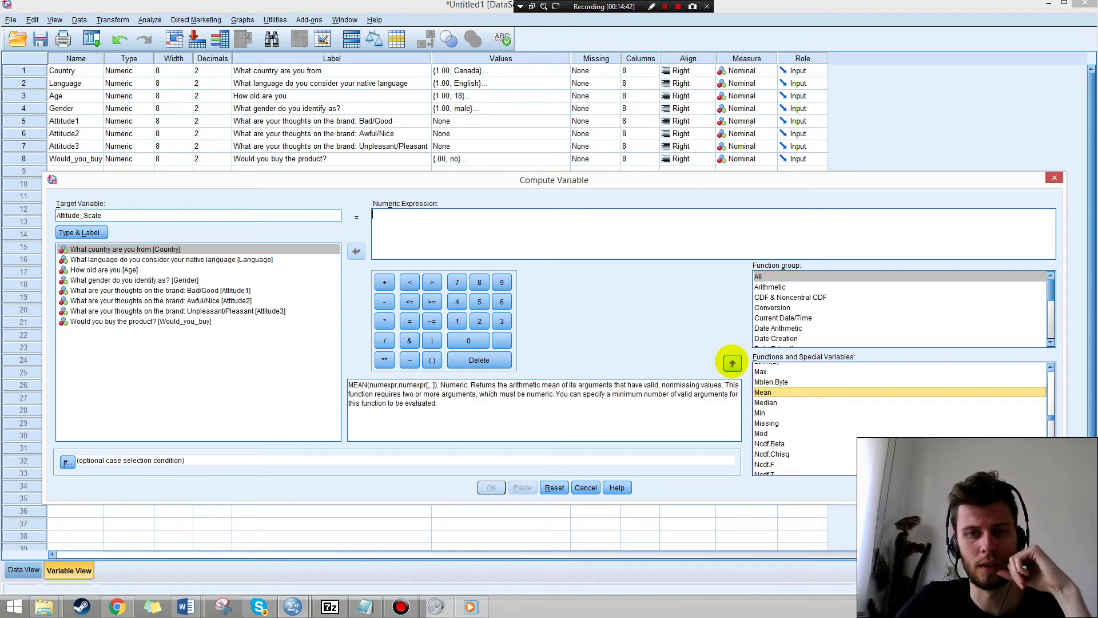
left_click(732, 363)
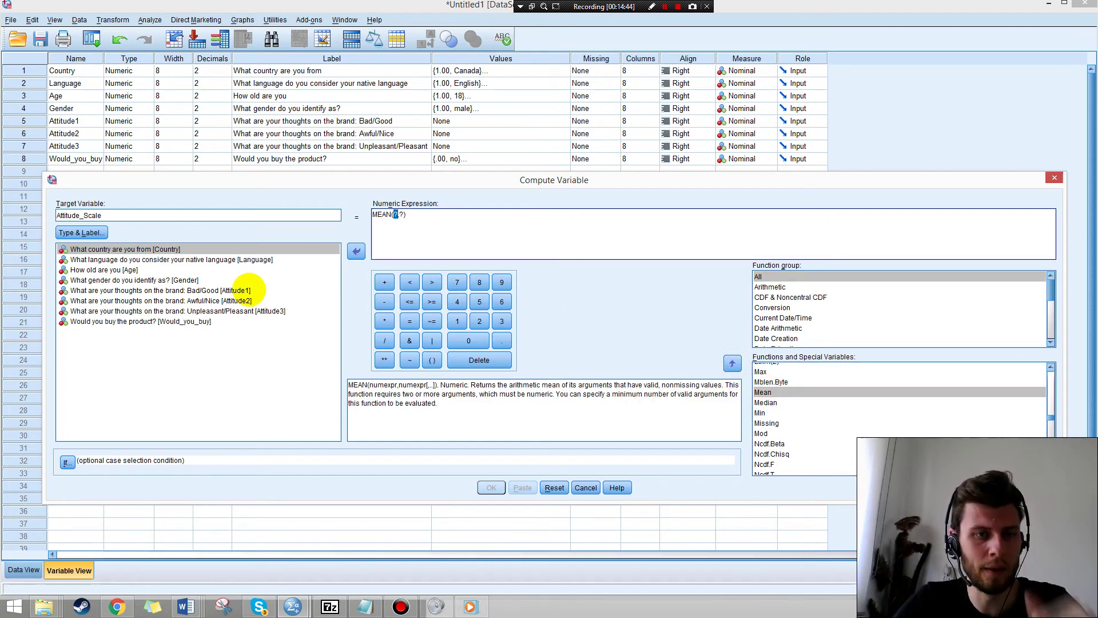
Fill MEAN with Attitude1, Attitude2 and Attitude3 and create the variable.
left_click(250, 290)
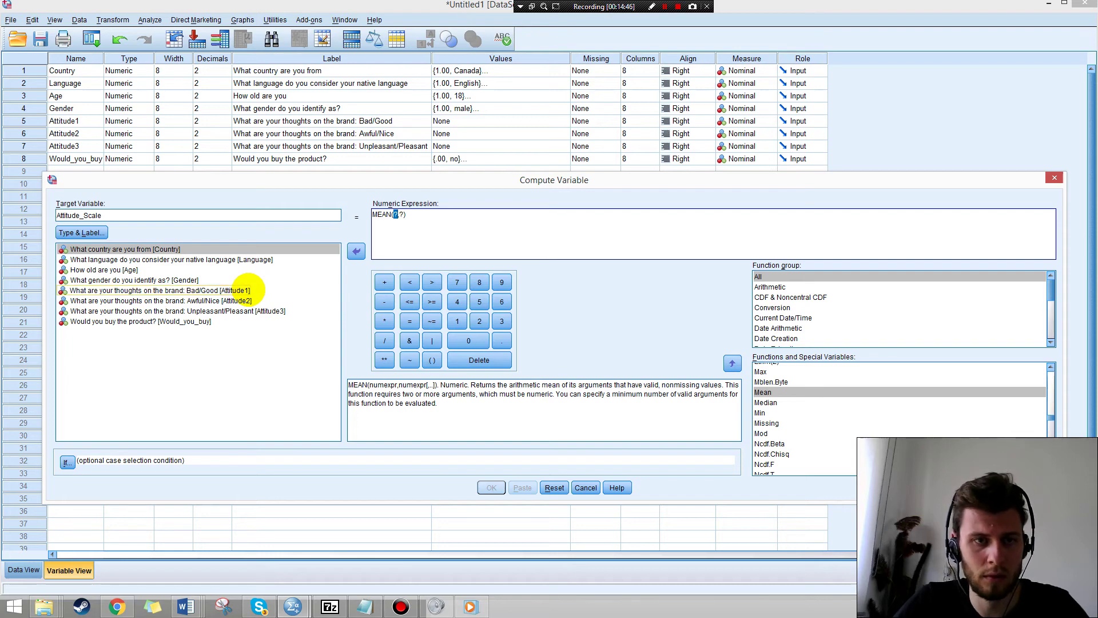
double_click(249, 289)
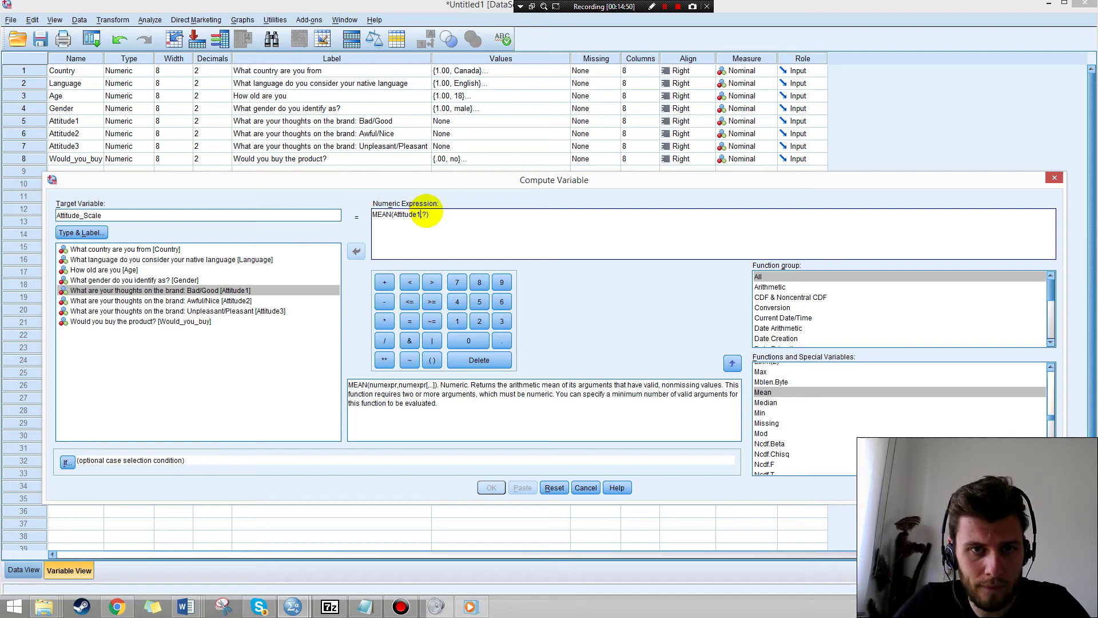
double_click(425, 214)
key("BackSpace")
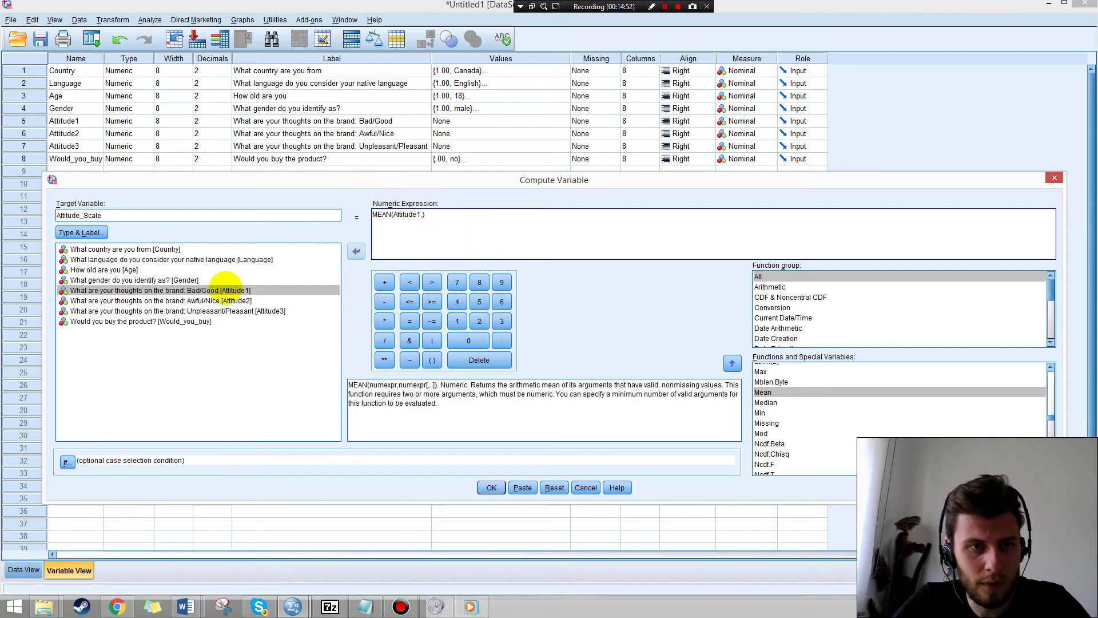
double_click(238, 298)
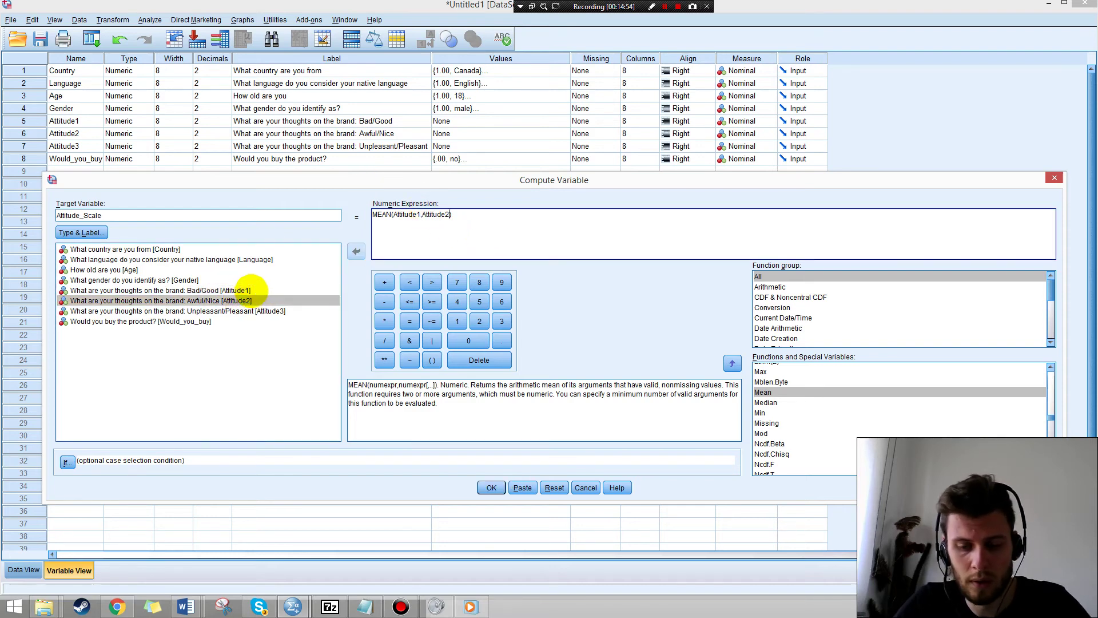
type(",")
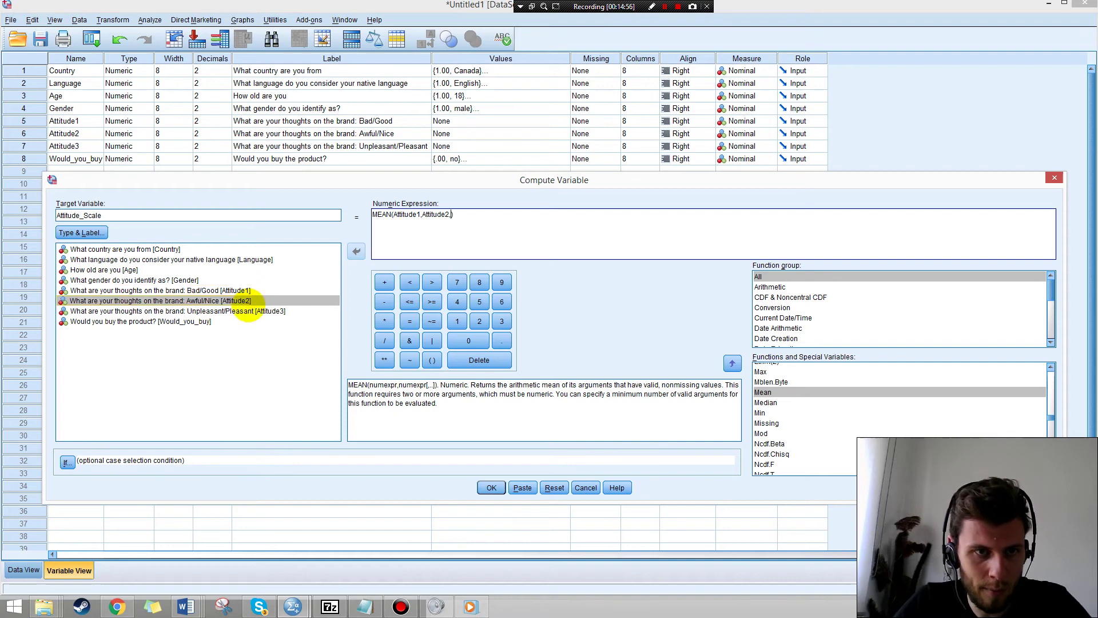
double_click(251, 311)
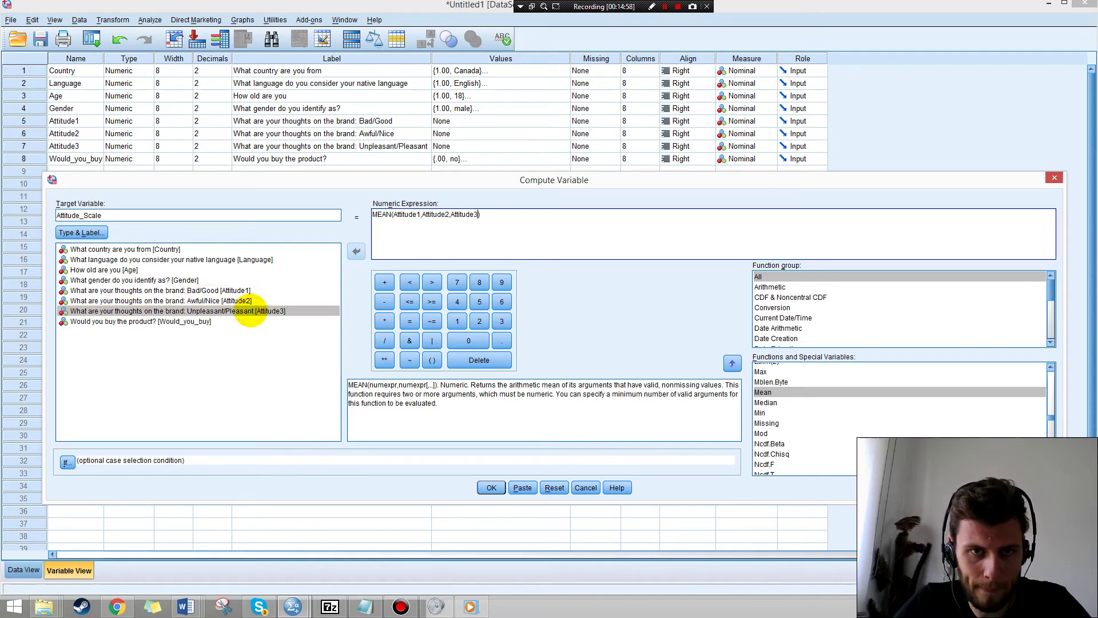
left_click(491, 488)
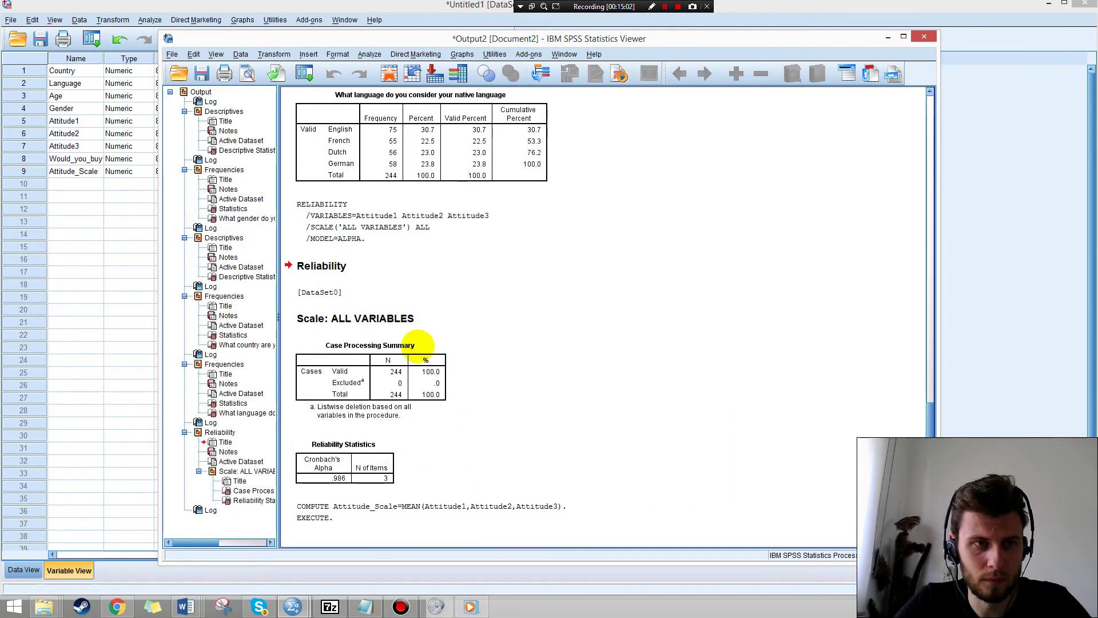
Back in the variable list, auto-fit the Name column so Attitude_Scale shows in full.
left_click(92, 173)
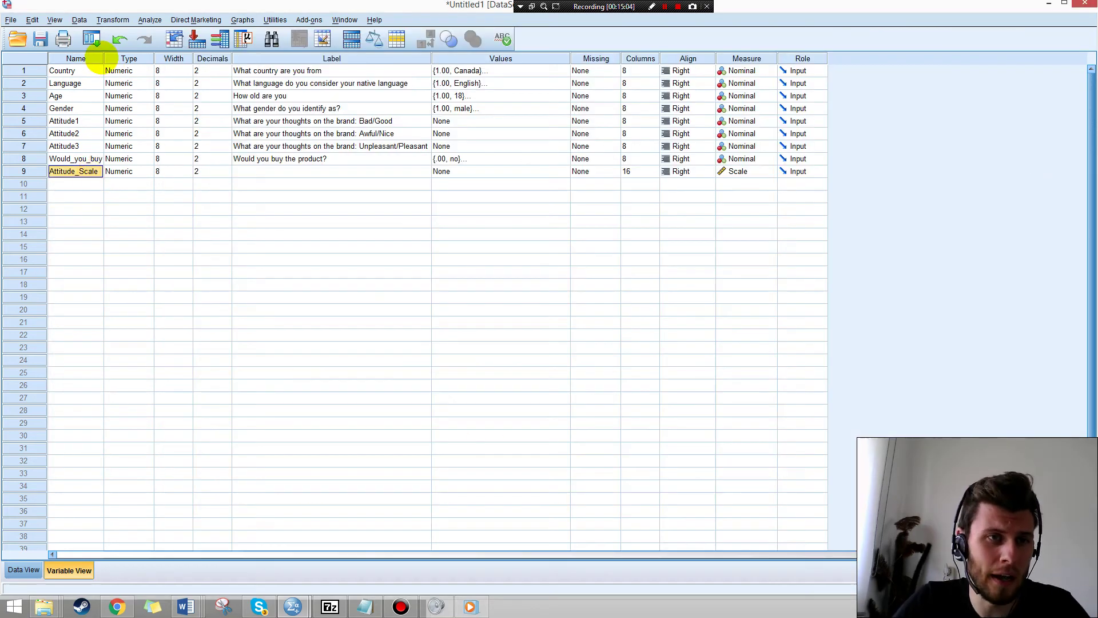
double_click(104, 57)
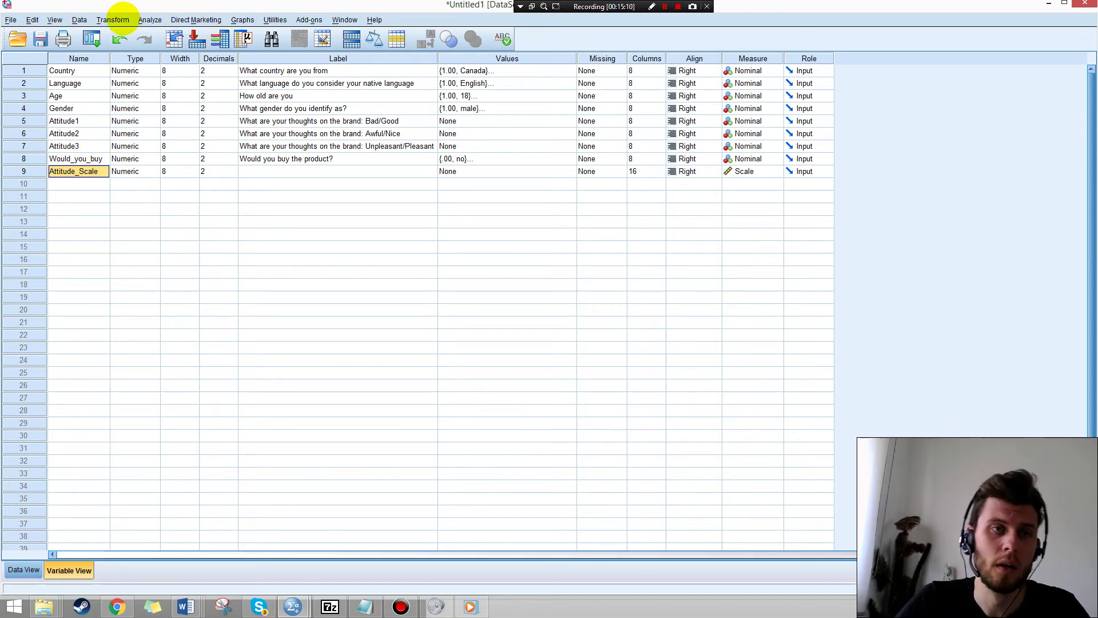
left_click(150, 17)
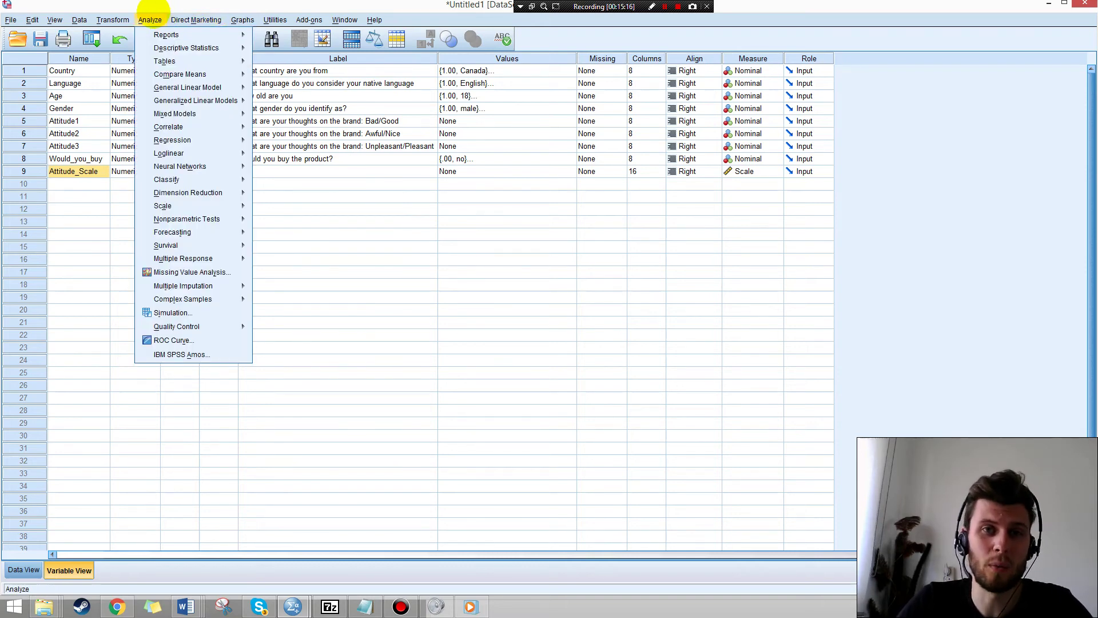
Run Descriptives on Attitude_Scale instead of Age: mean 4.1380, SD 2.45743.
mouse_move(177, 47)
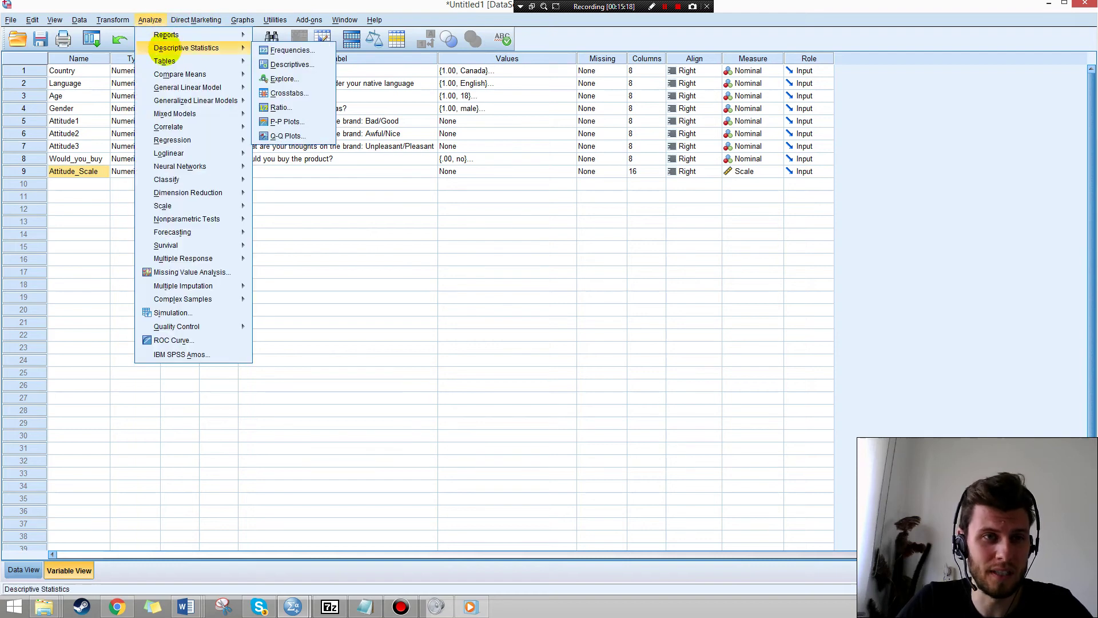
left_click(319, 69)
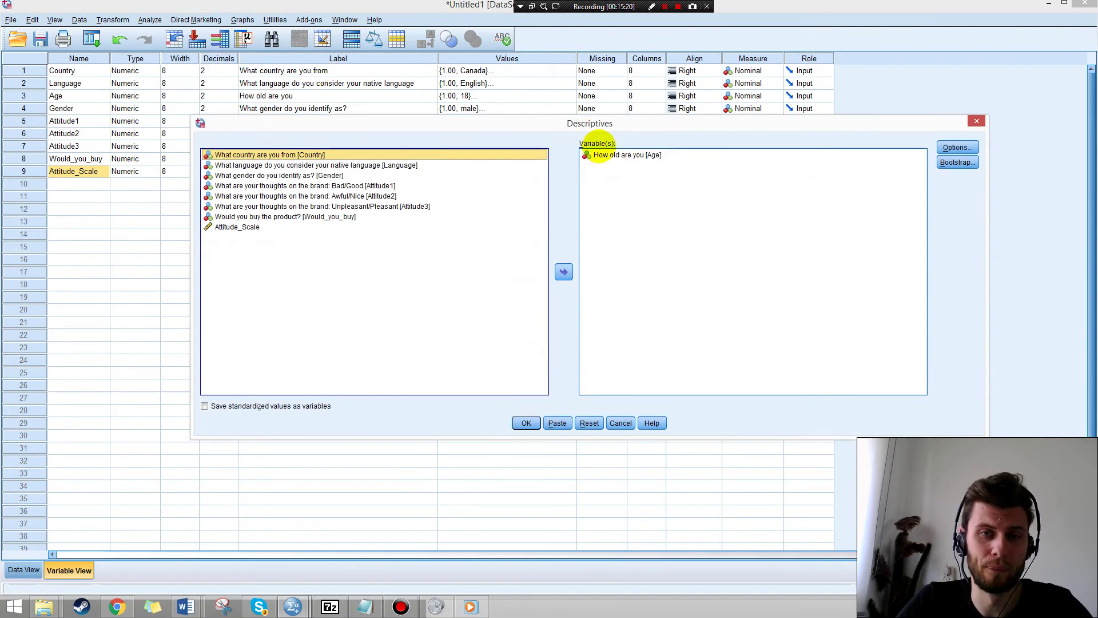
left_click(631, 155)
double_click(632, 155)
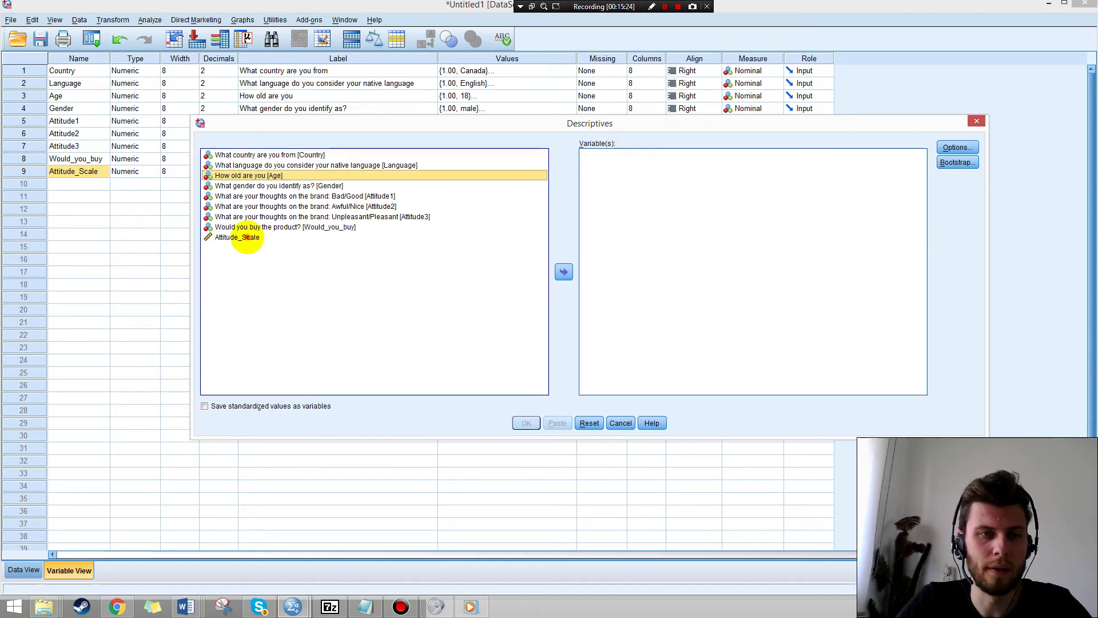
left_click(244, 237)
left_click(563, 271)
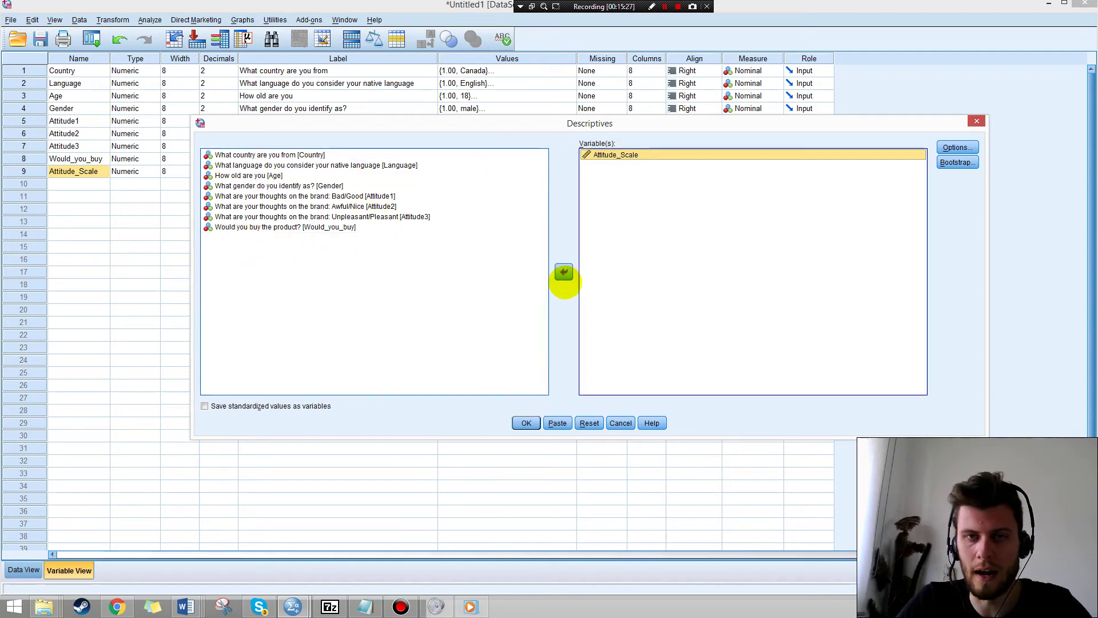
left_click(526, 422)
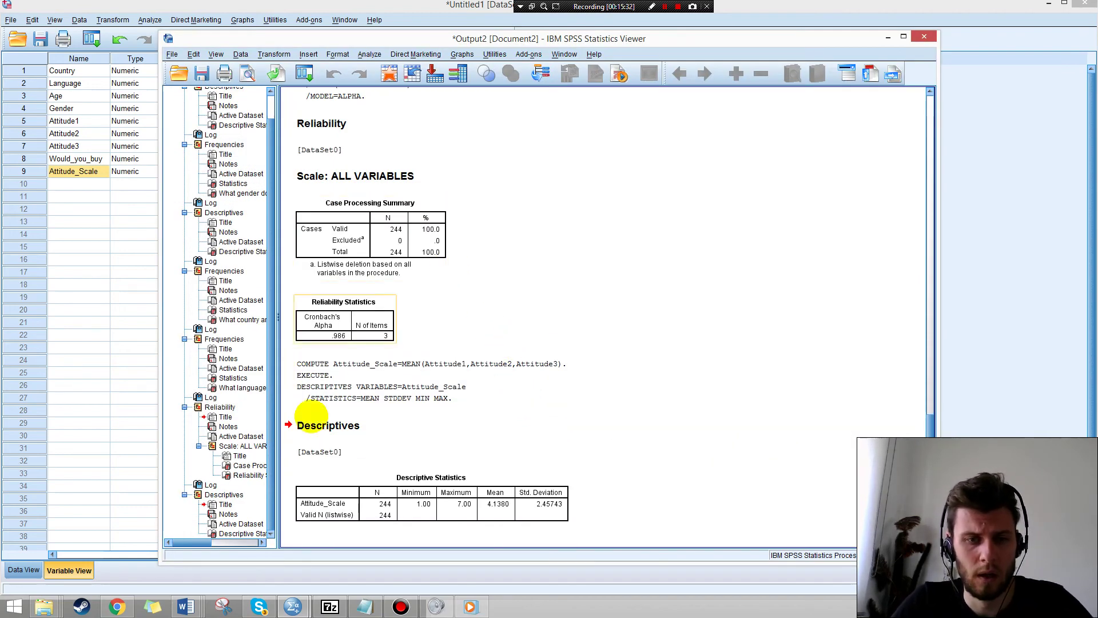
left_click(395, 479)
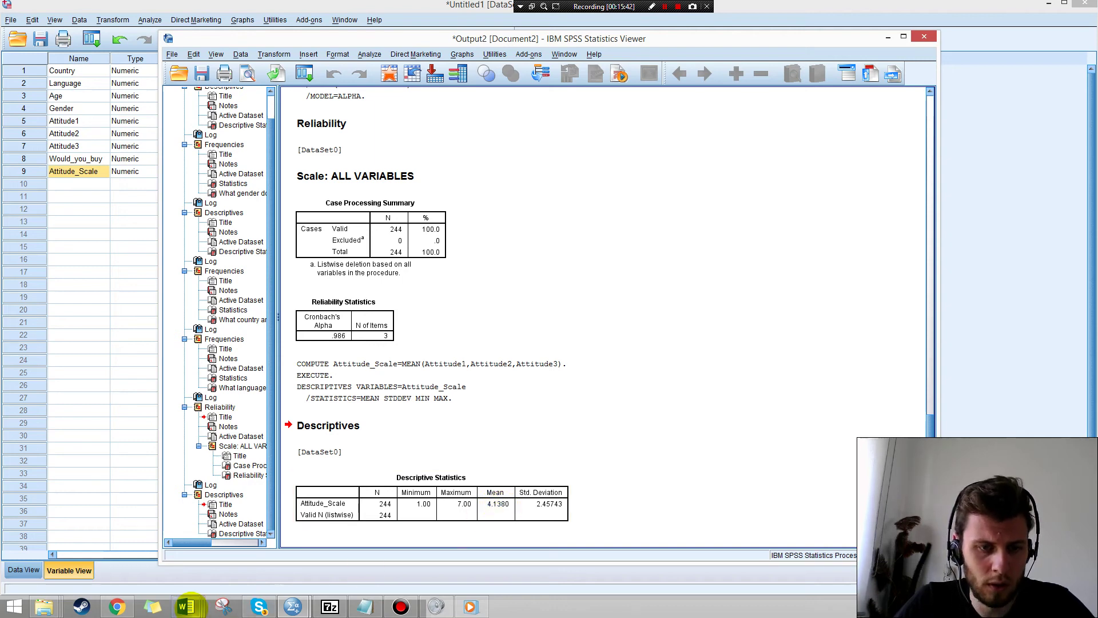
In Word's Brand Attitude sentence, replace the mean placeholder with 4.14.
mouse_move(186, 607)
left_click(212, 550)
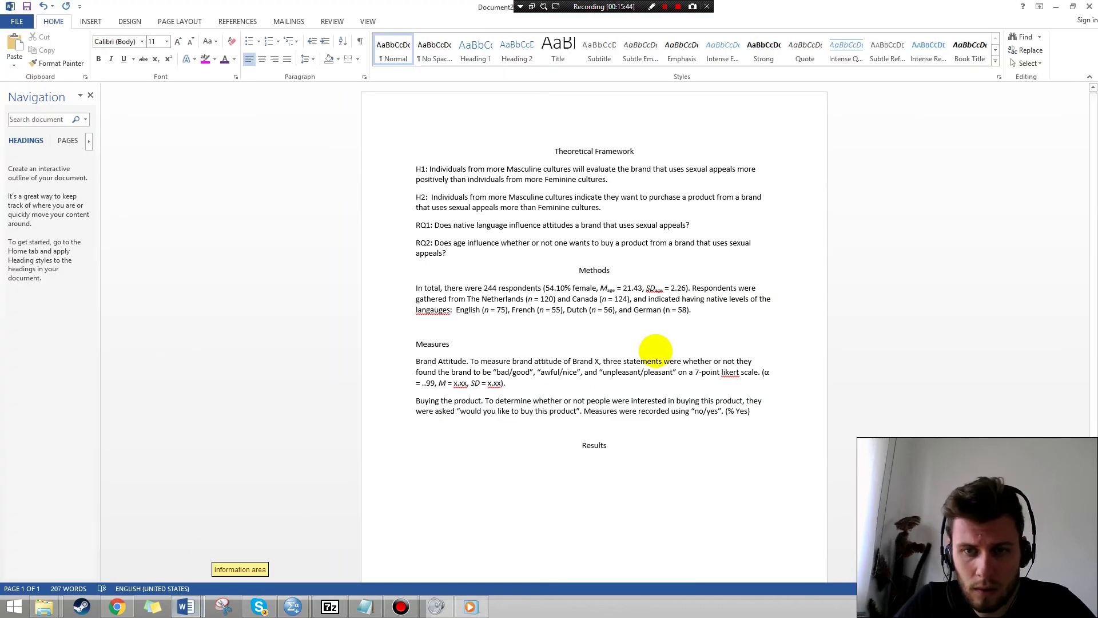
left_click(461, 382)
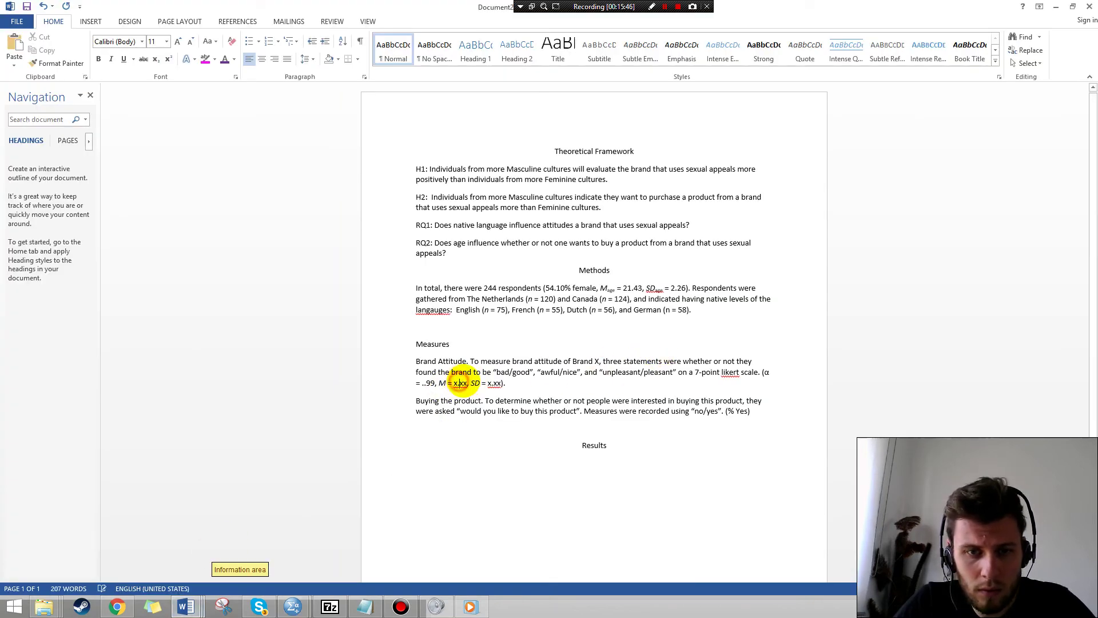
key("BackSpace")
key("BackSpace")
key("Delete")
key("Delete")
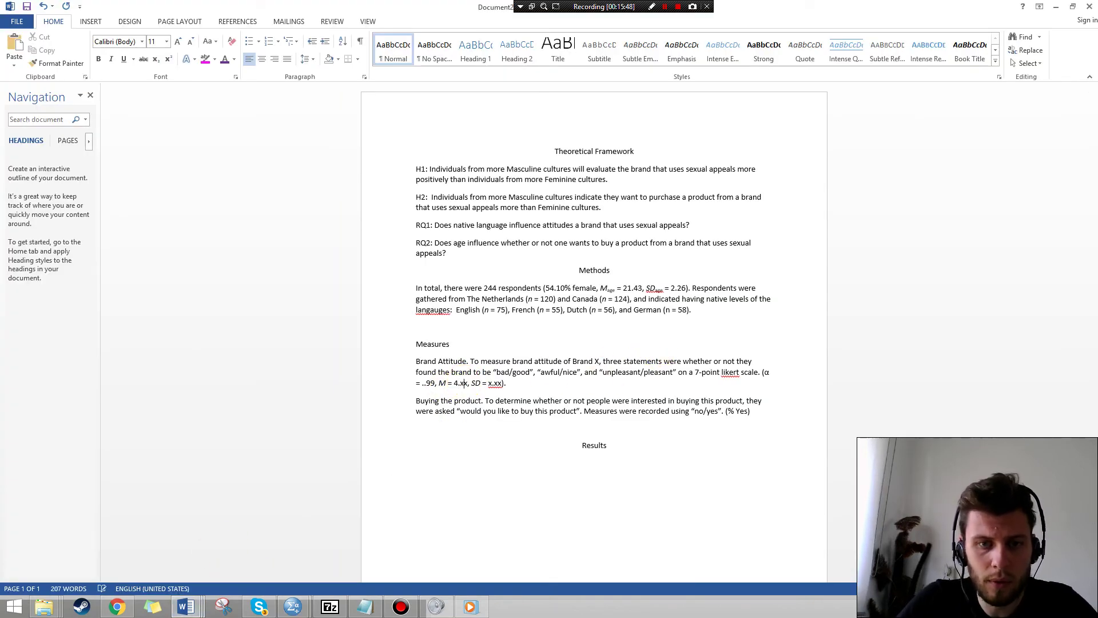
type("4.14")
Enter SD = 2.46 and delete the extra dot so alpha reads .99.
key("alt+Tab")
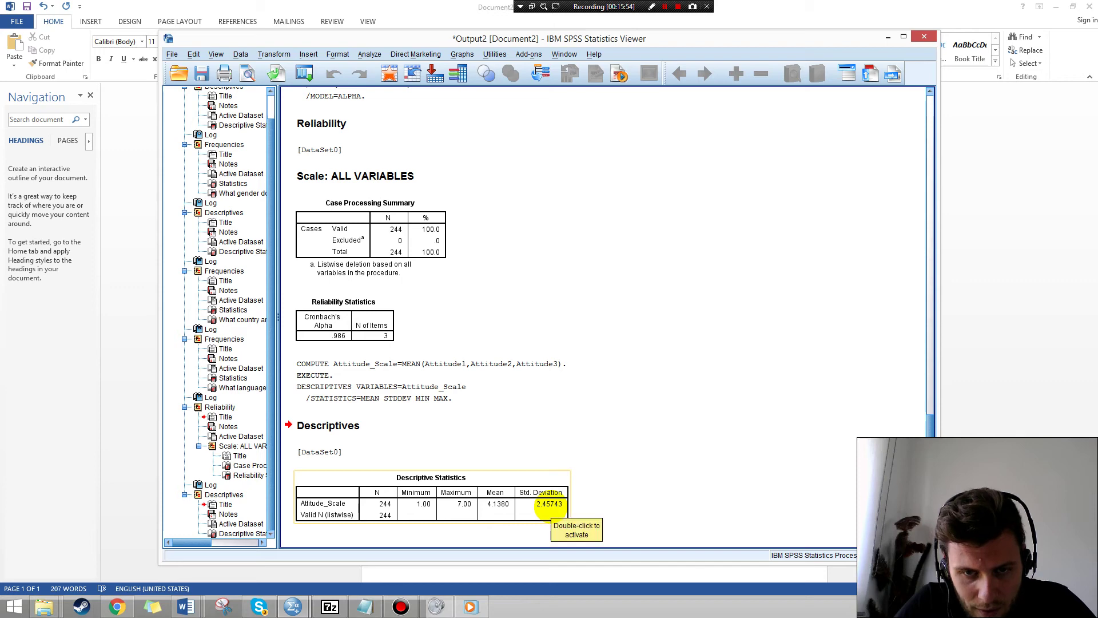
key("alt+Tab")
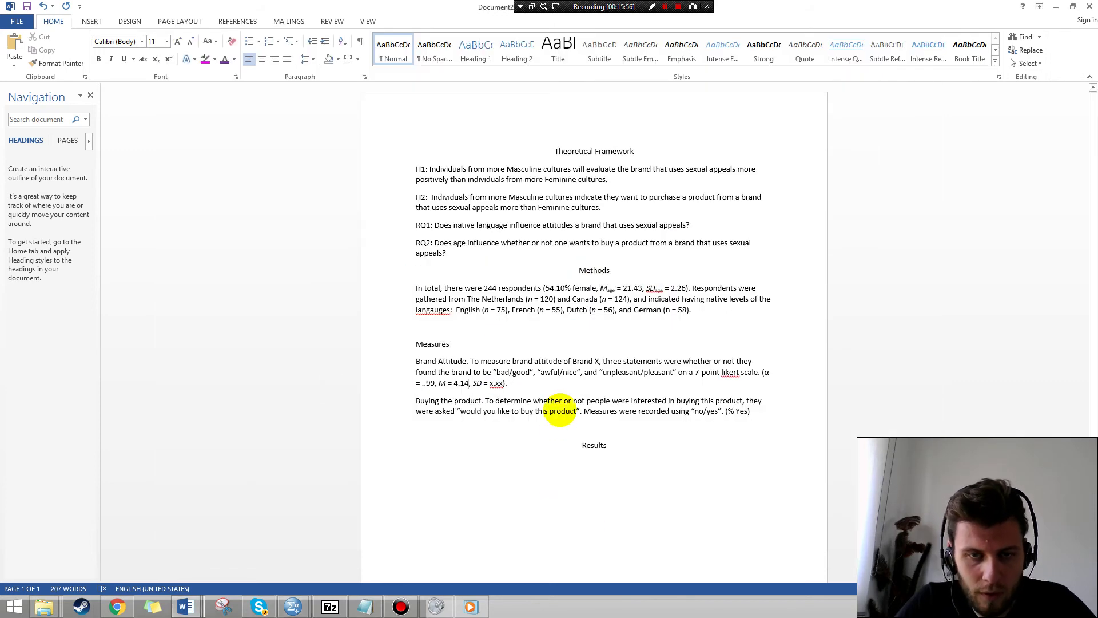
left_click_drag(489, 382, 495, 383)
type("2.")
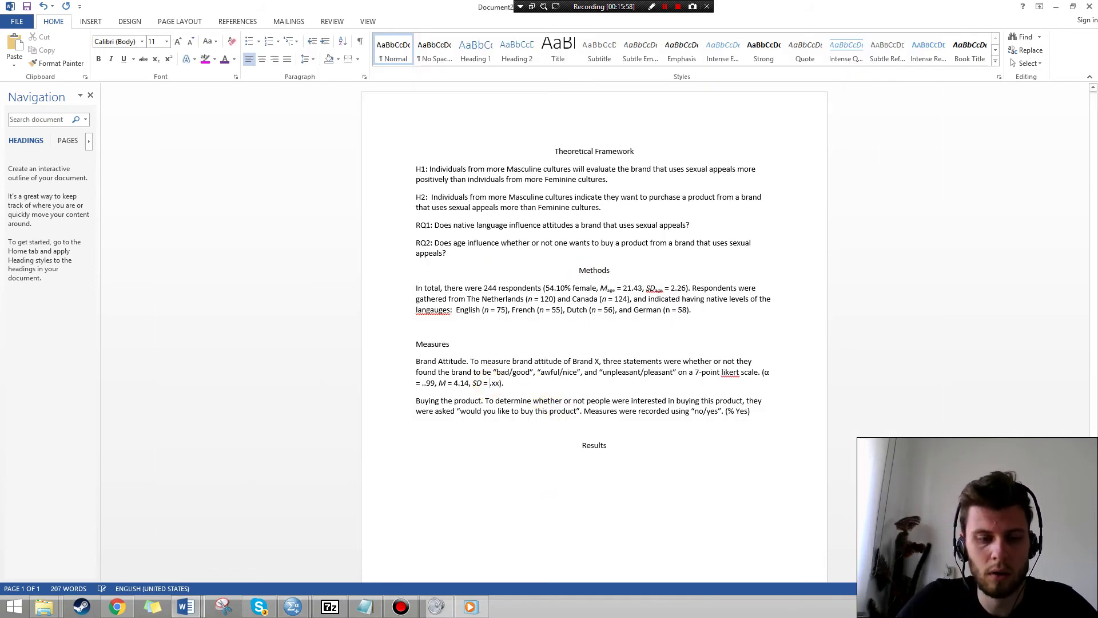
key("BackSpace")
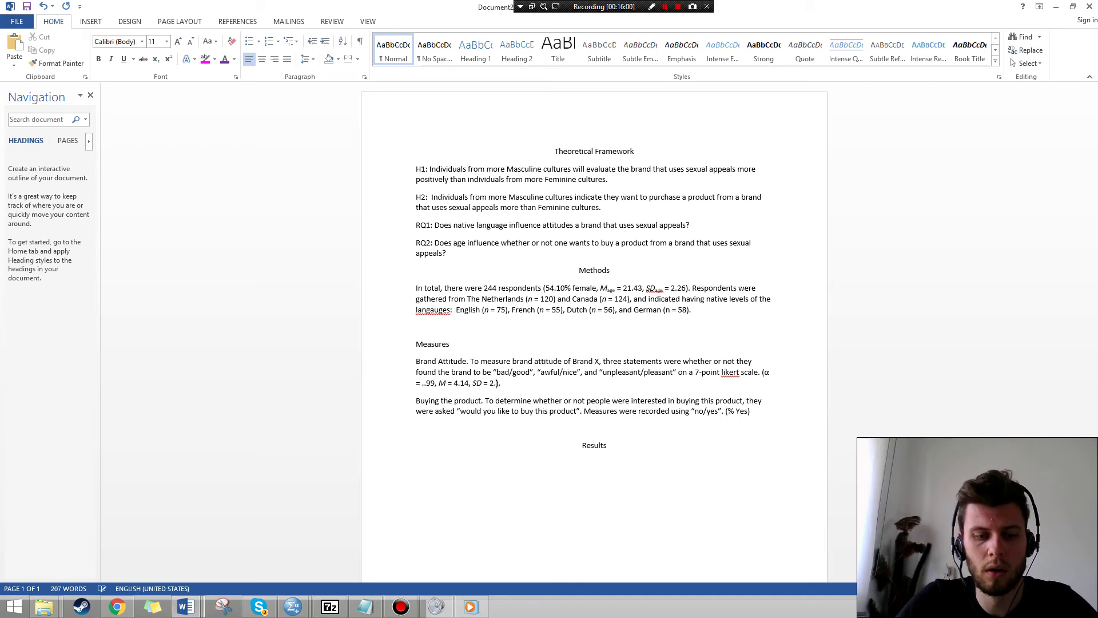
type("46")
key("alt+Tab")
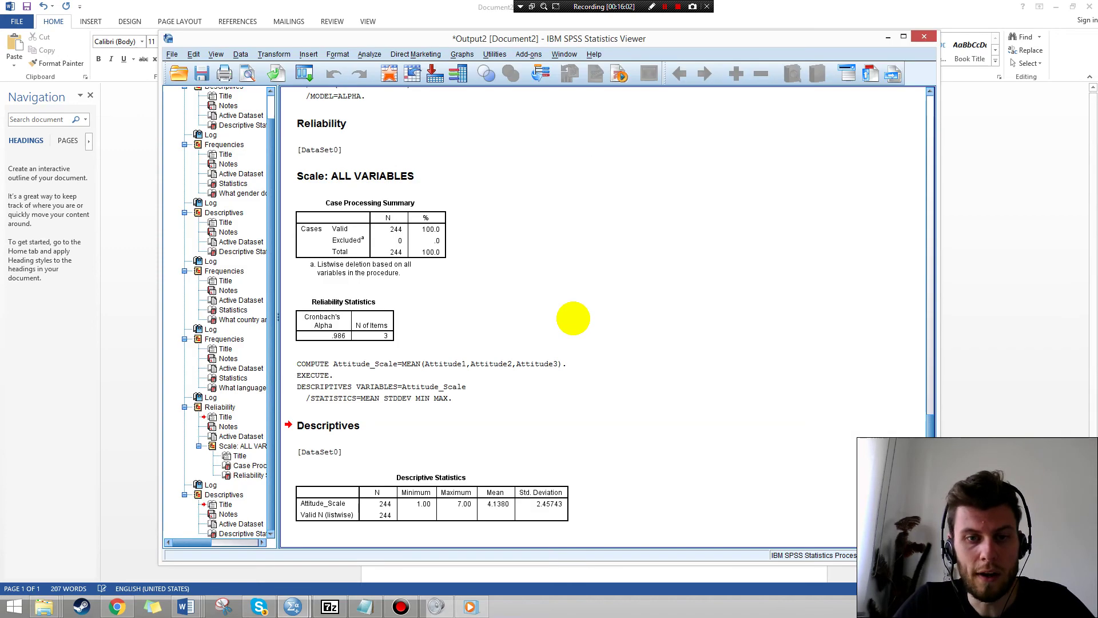
key("alt+Tab")
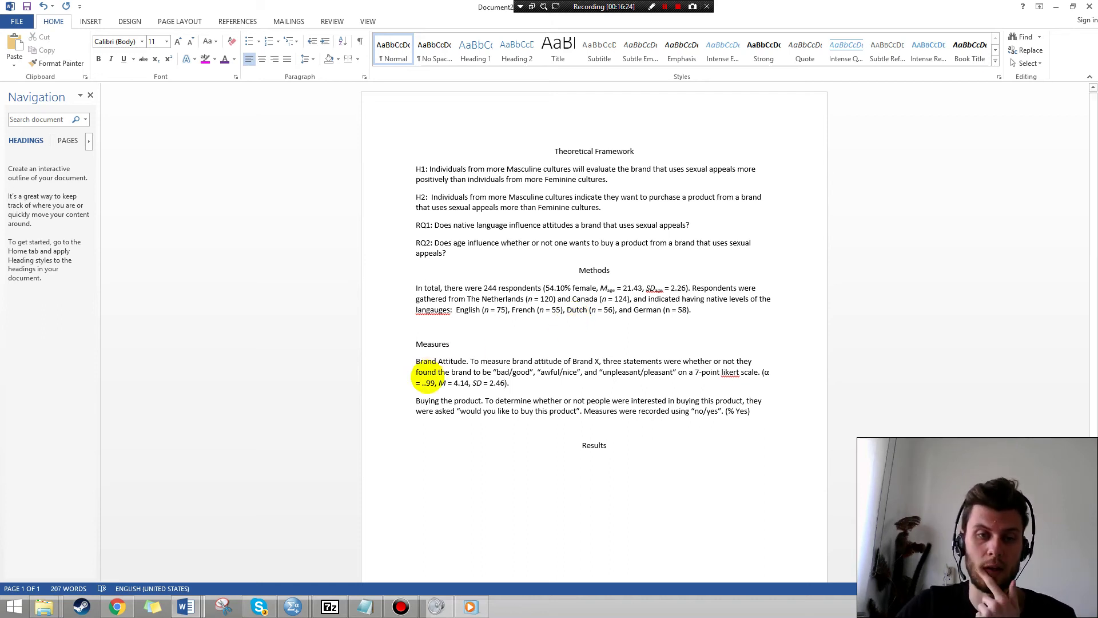
left_click(426, 382)
key("BackSpace")
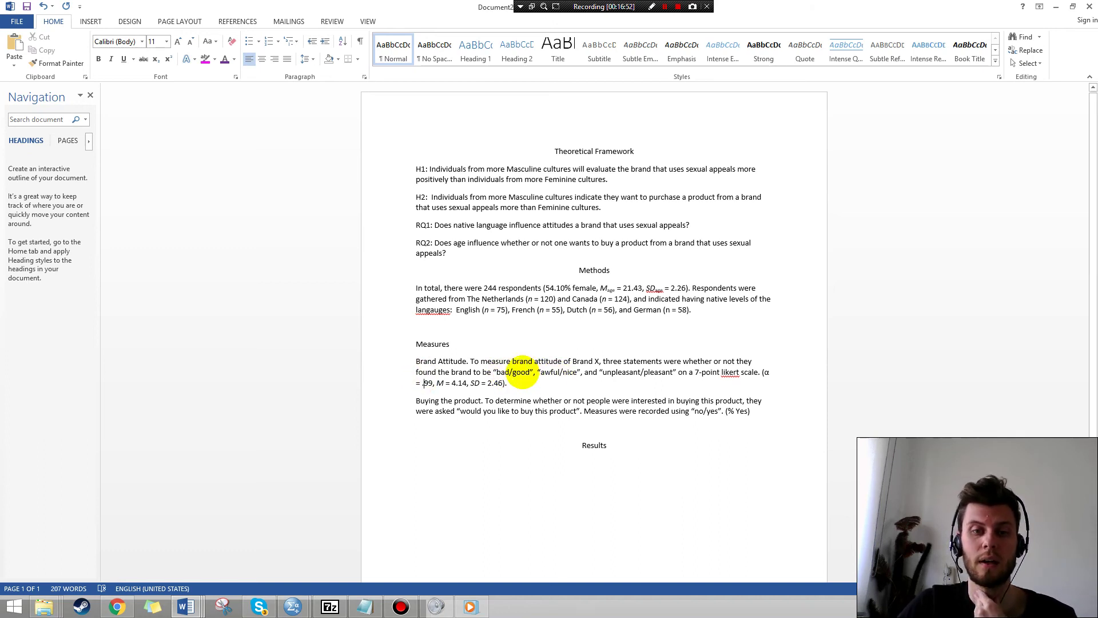
Review the awful/nice and unpleasant/pleasant wording, then select 'Buying' in the next measure.
left_click(569, 372)
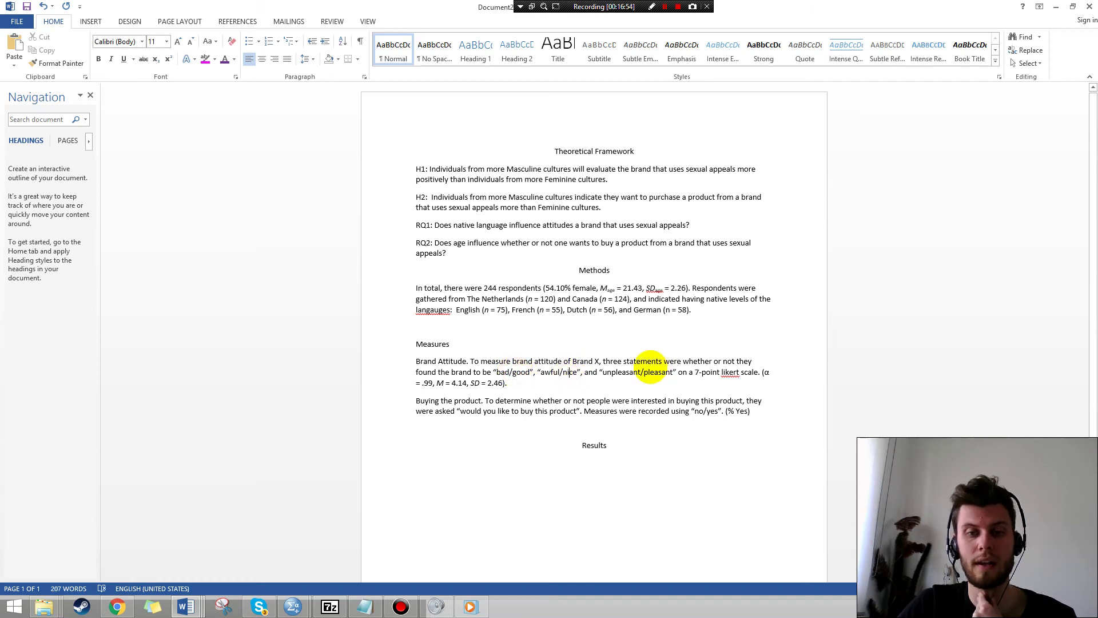
left_click(641, 372)
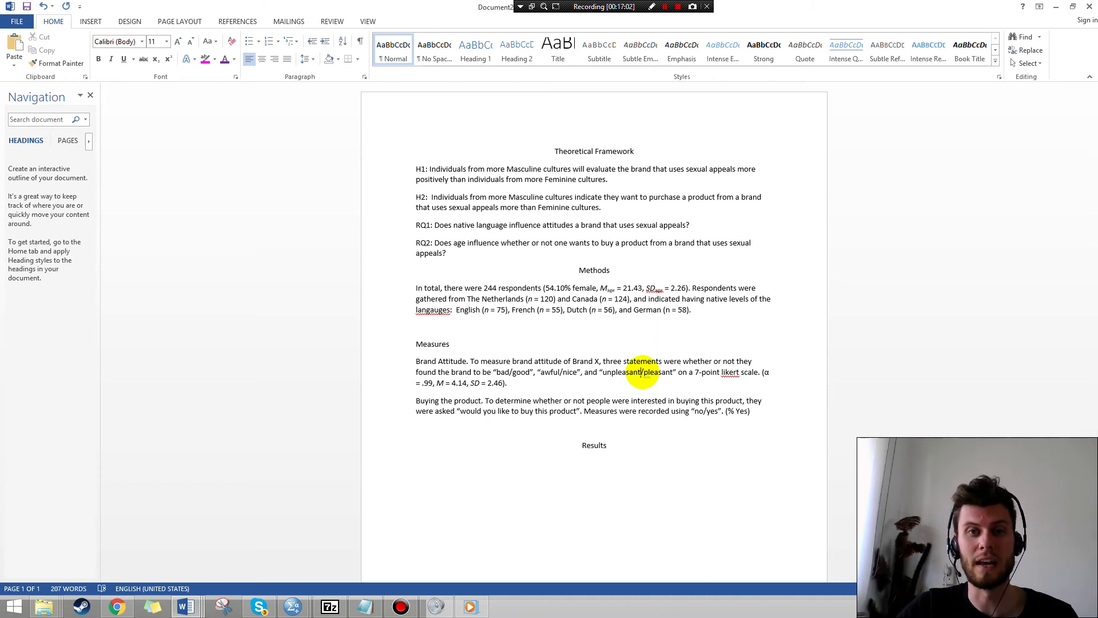
key("alt+Tab")
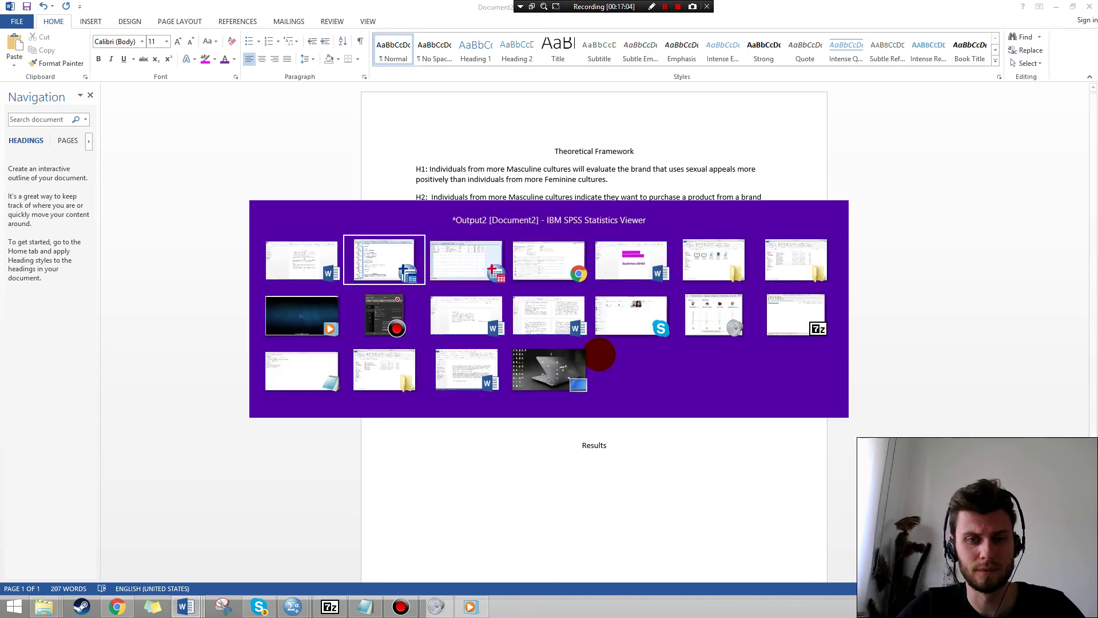
key("alt+Tab")
scroll(563, 359, "down", 1)
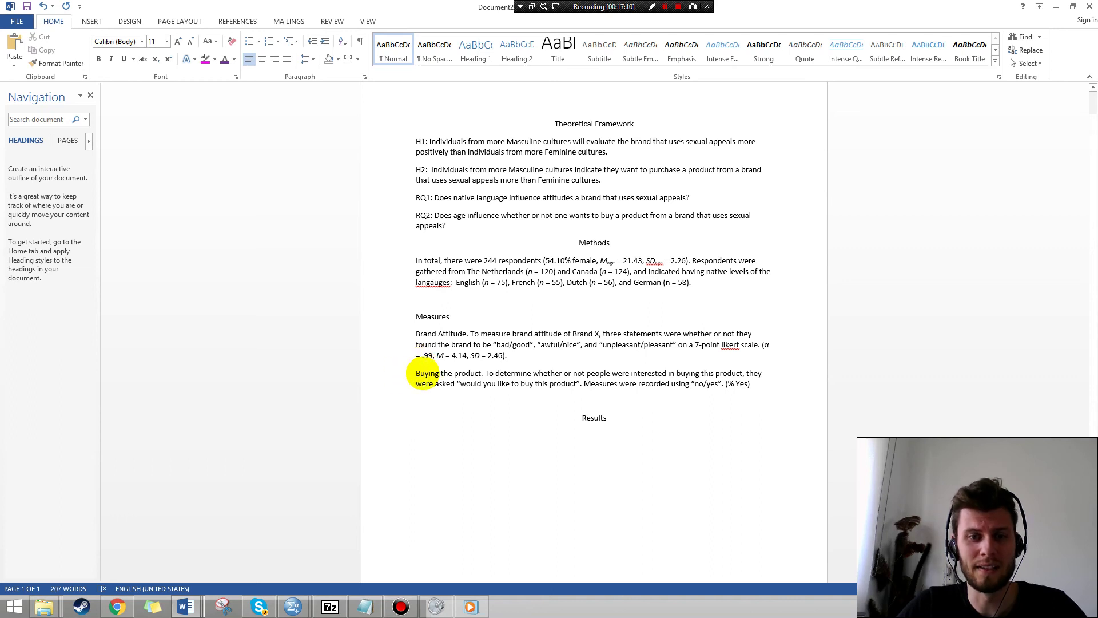
double_click(426, 374)
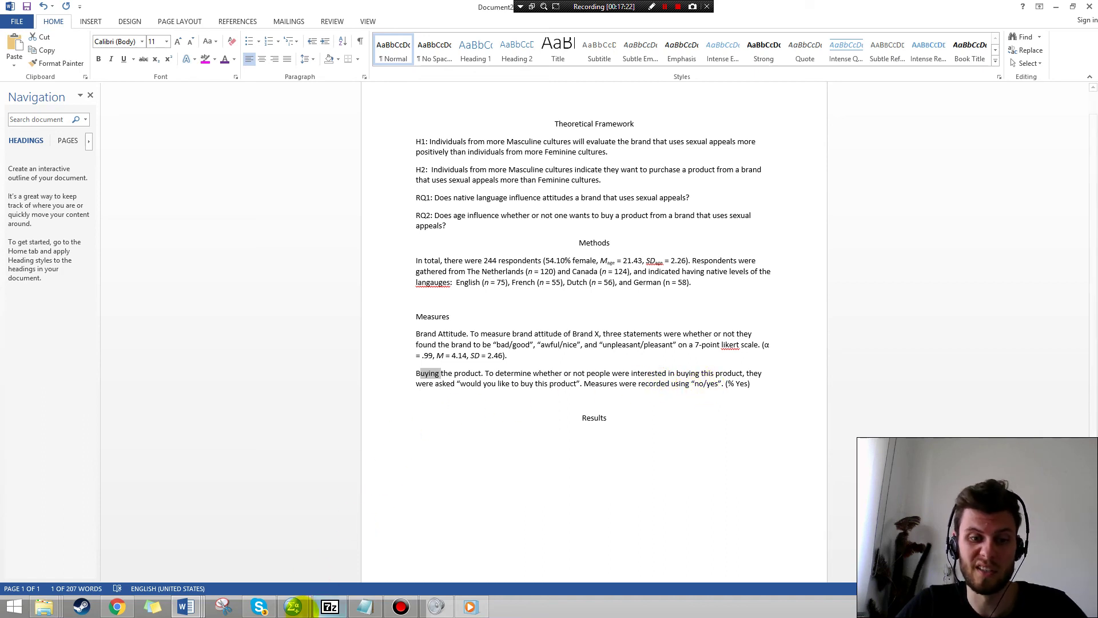
mouse_move(292, 606)
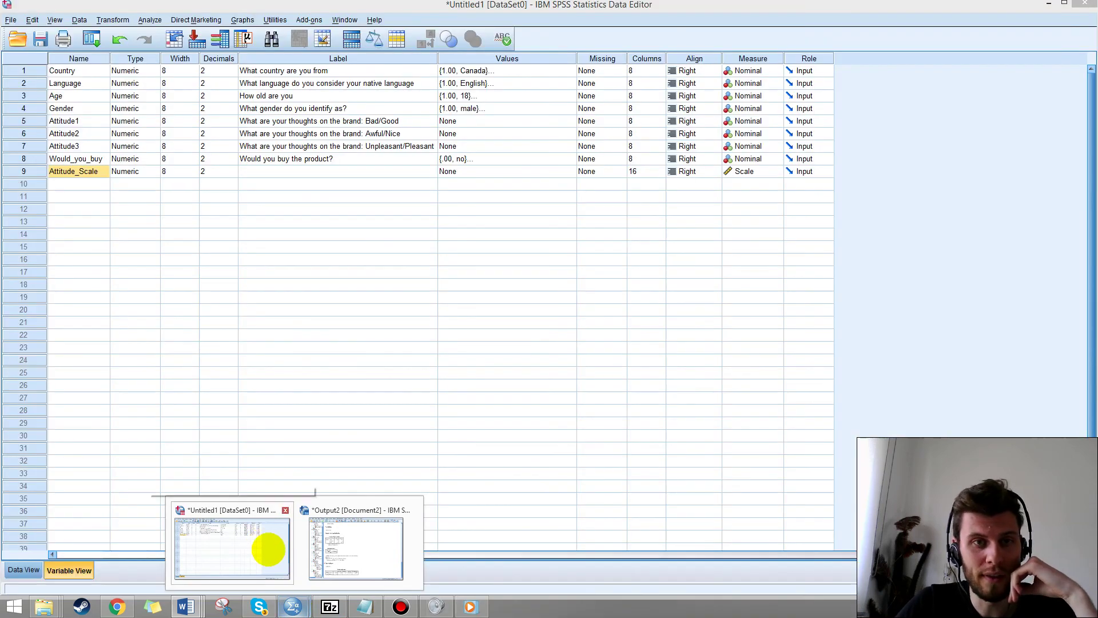
Run Frequencies on 'Would you buy the product?' in place of Language: 57.4% yes, 42.6% no.
mouse_move(349, 551)
mouse_move(285, 561)
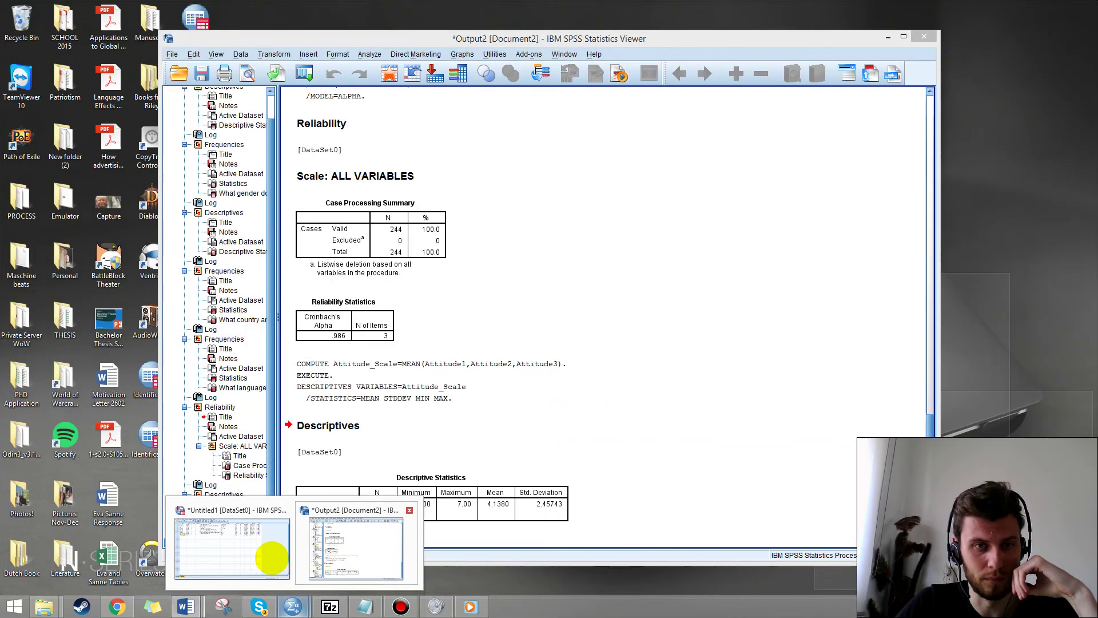
left_click(269, 559)
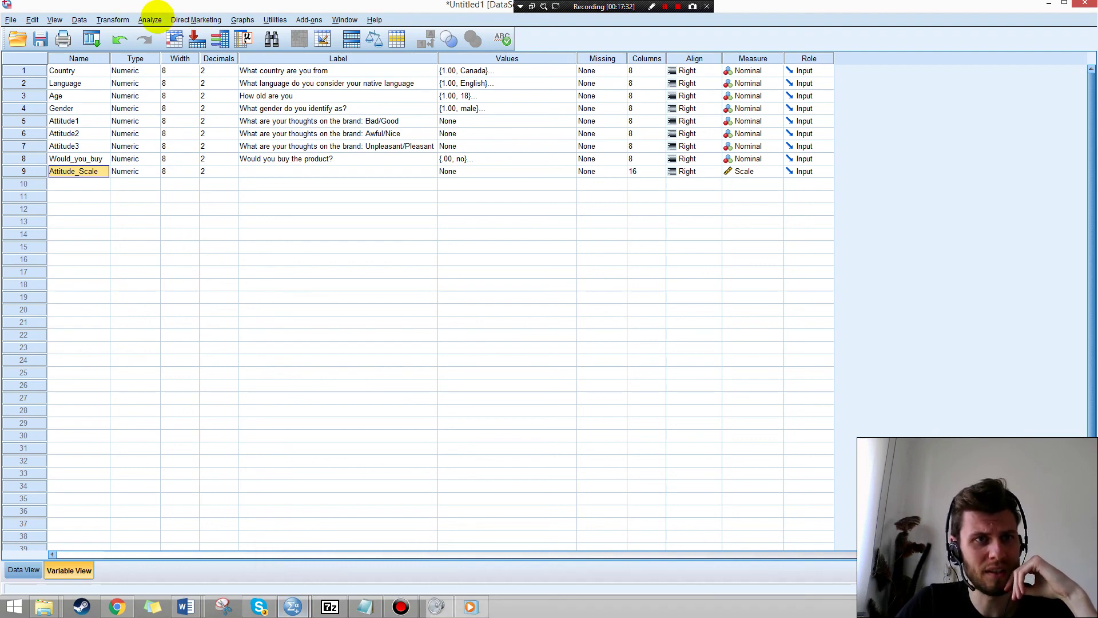
left_click(150, 19)
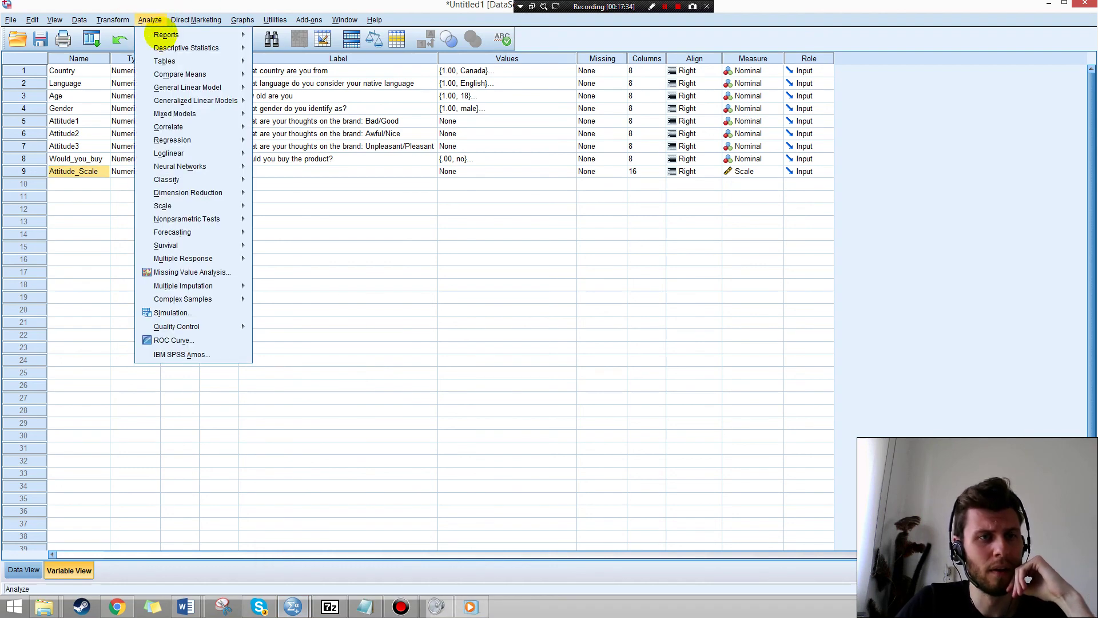
mouse_move(229, 49)
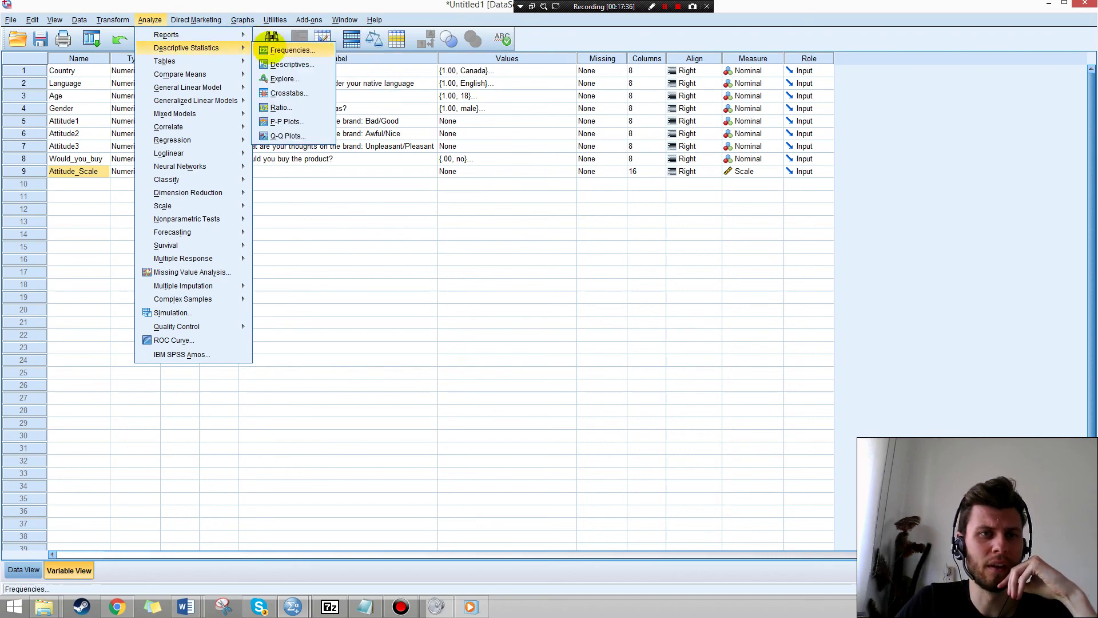
left_click(280, 50)
left_click(497, 105)
double_click(498, 105)
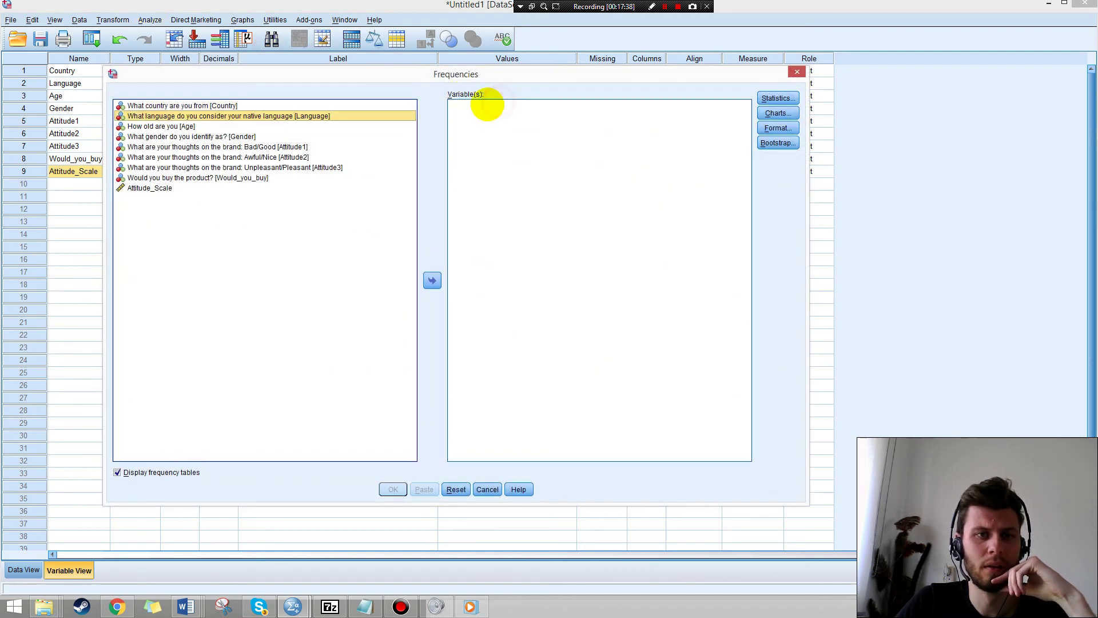
left_click(245, 177)
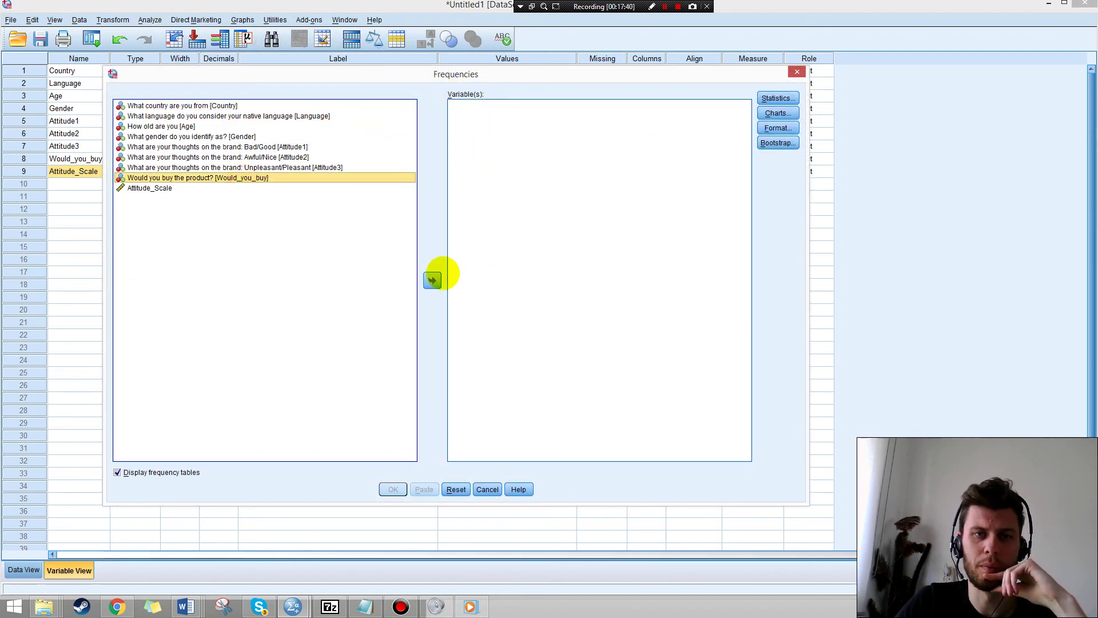
left_click(432, 280)
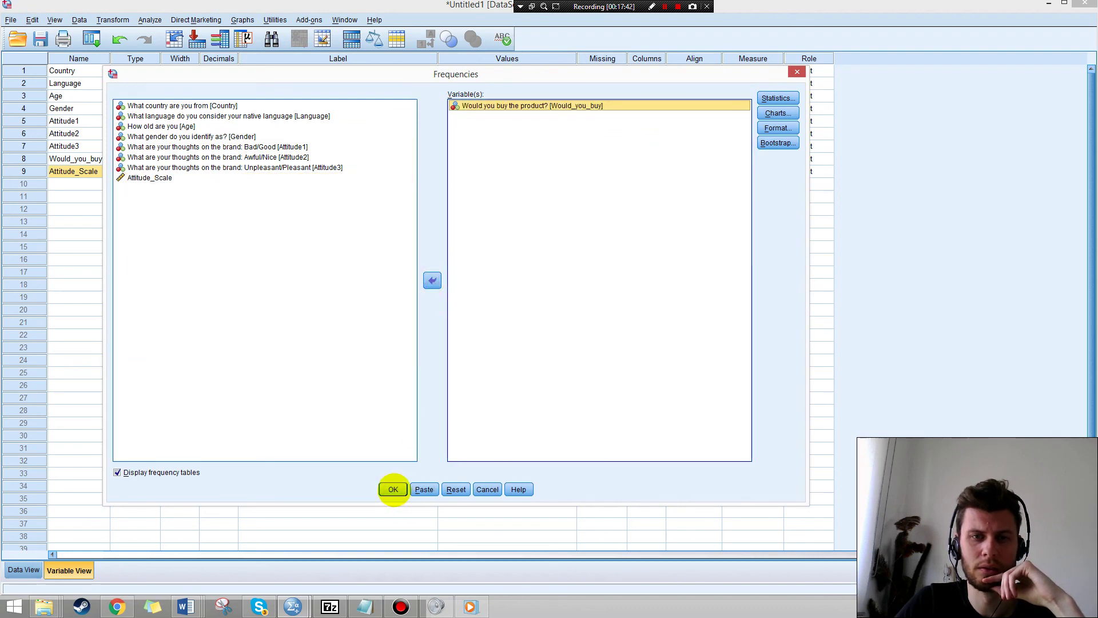
left_click(393, 489)
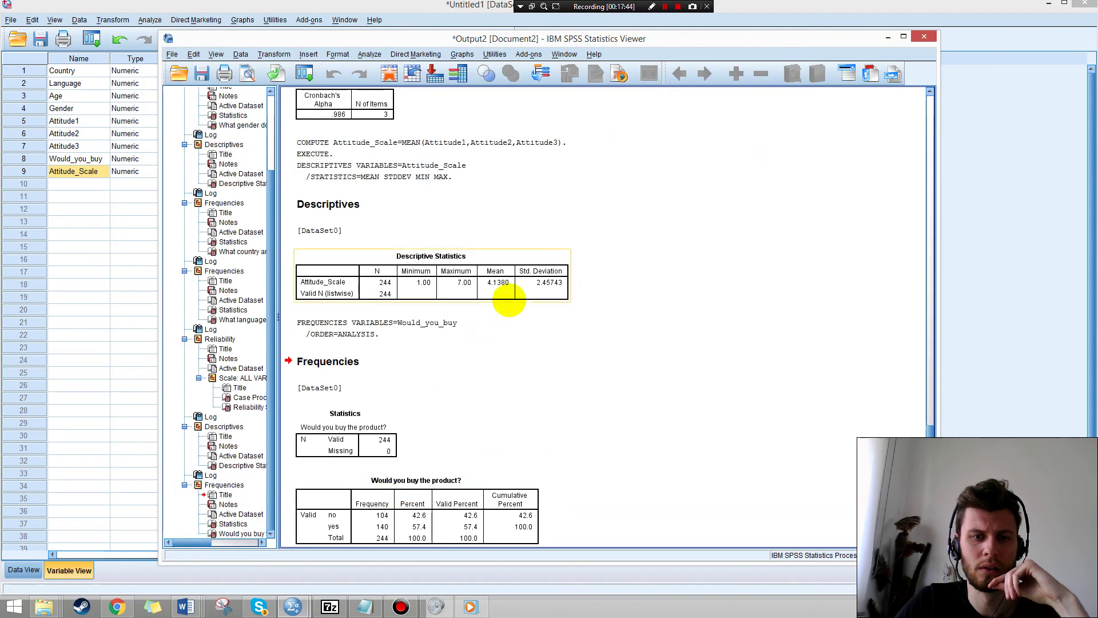
scroll(509, 299, "down", 1)
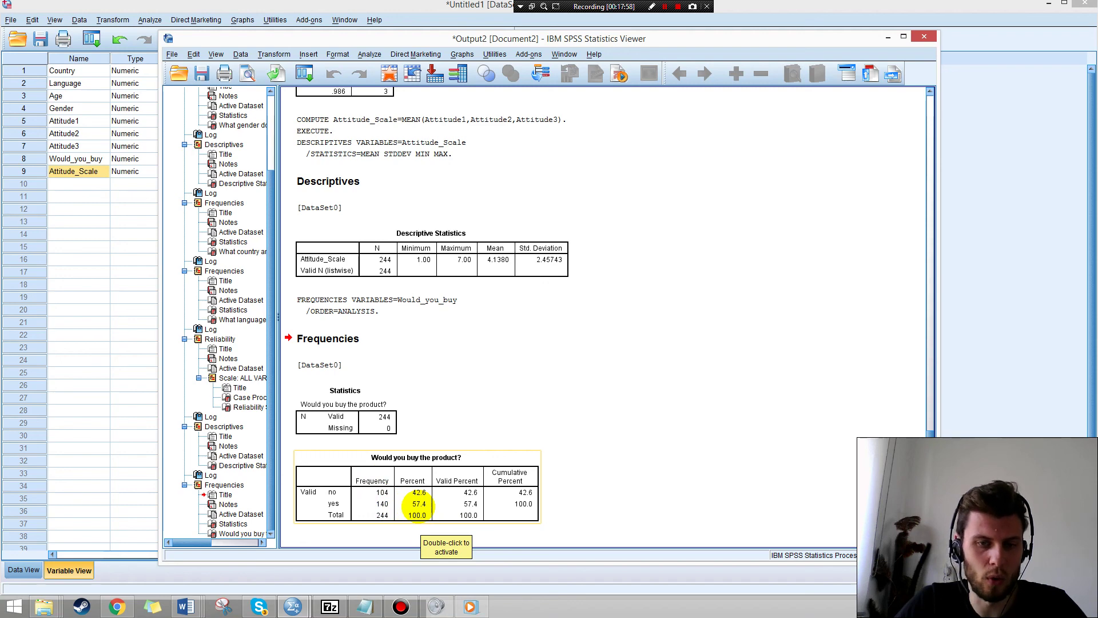
left_click(185, 606)
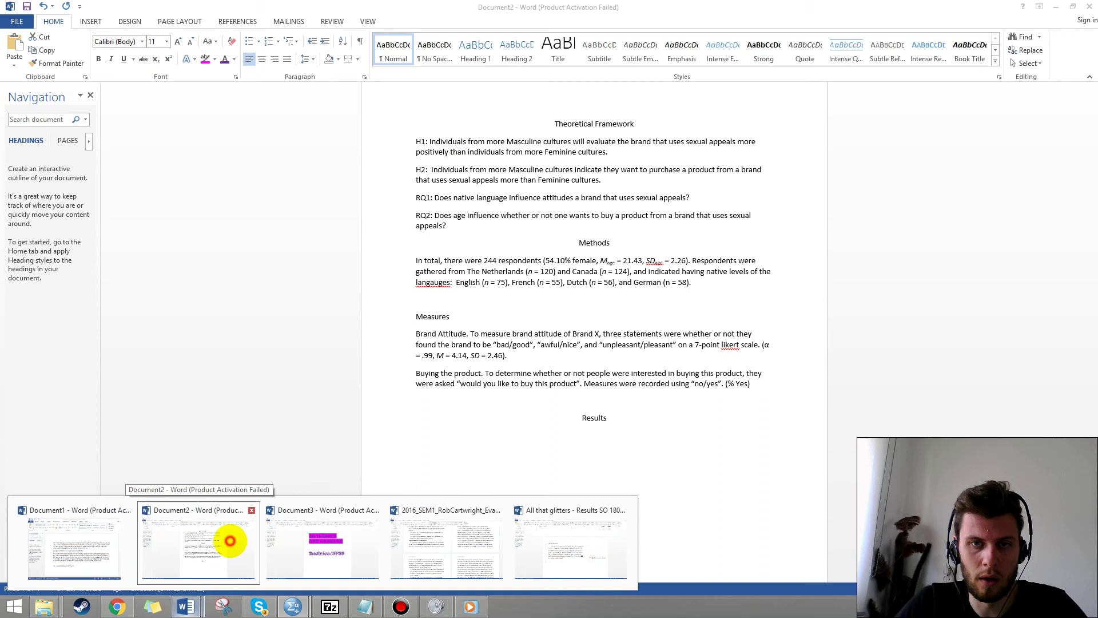
Fill in the Buying the product bracket as '(54.40% - yes).' and return to SPSS.
left_click(227, 540)
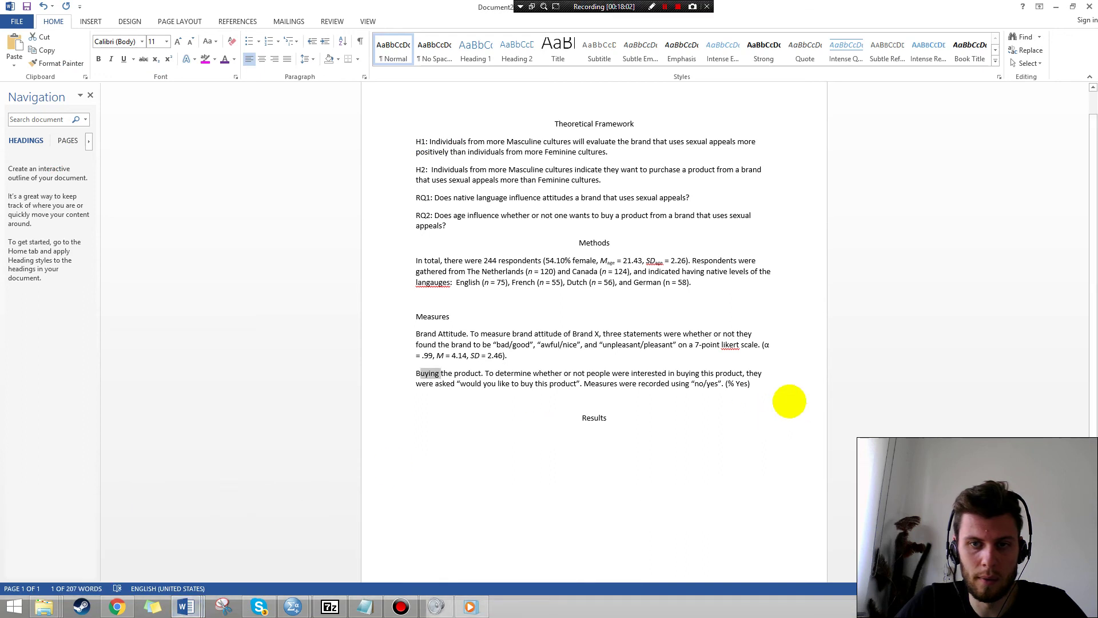
left_click(733, 384)
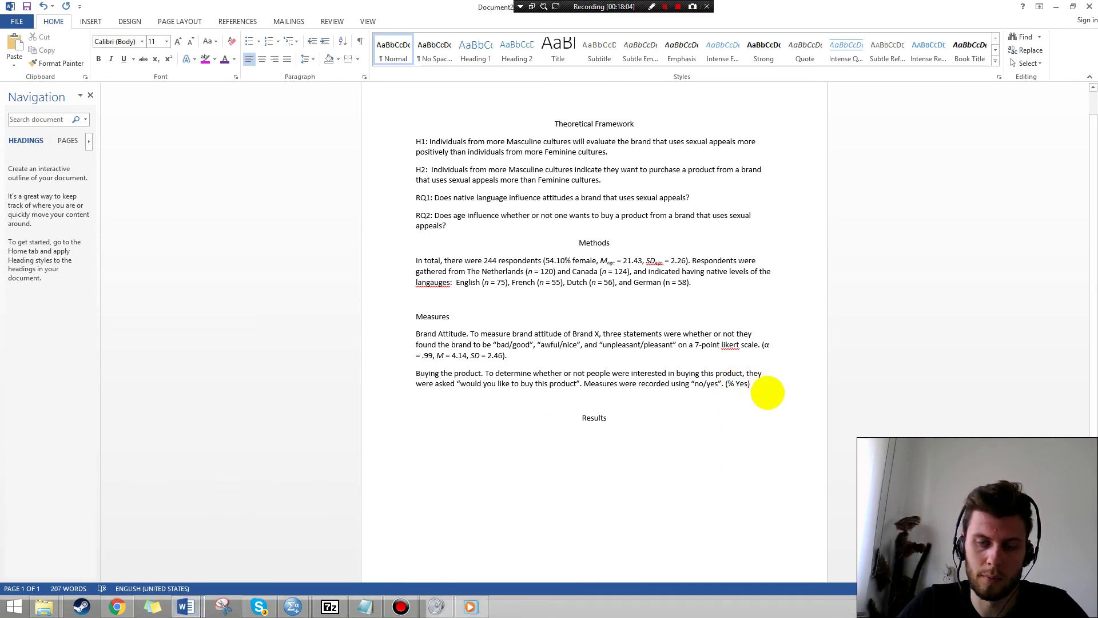
type("54.40")
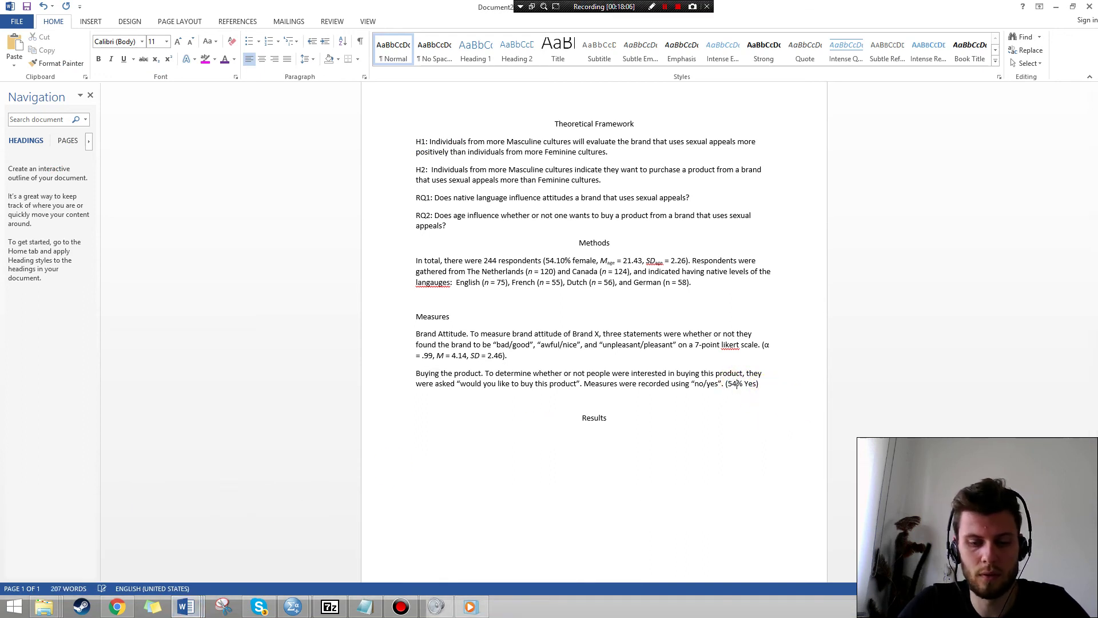
left_click(757, 383)
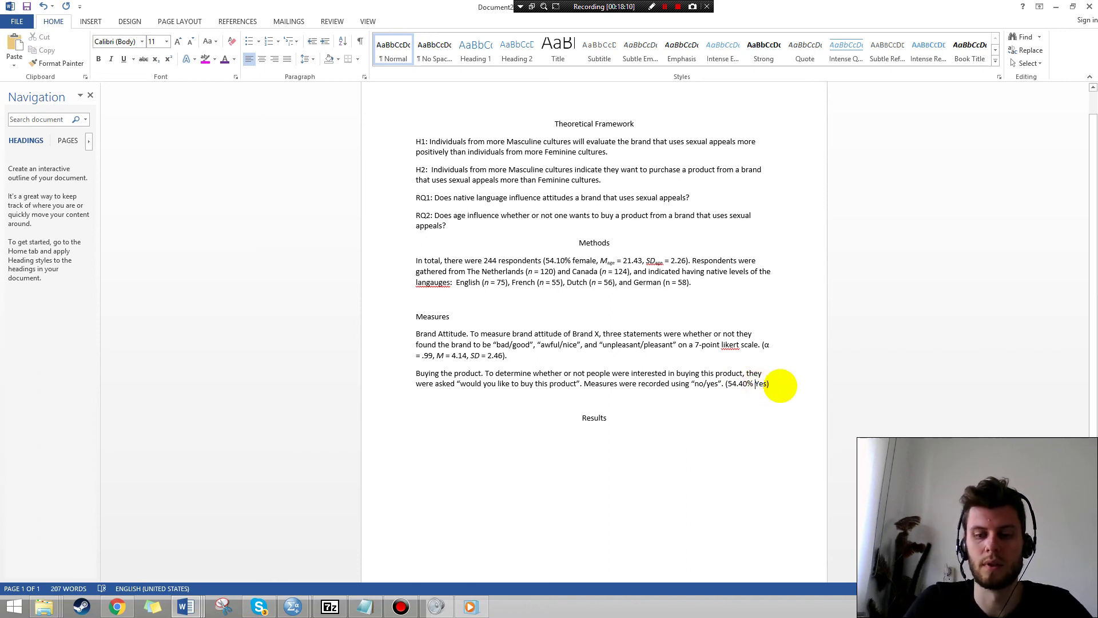
key("Delete")
type("y")
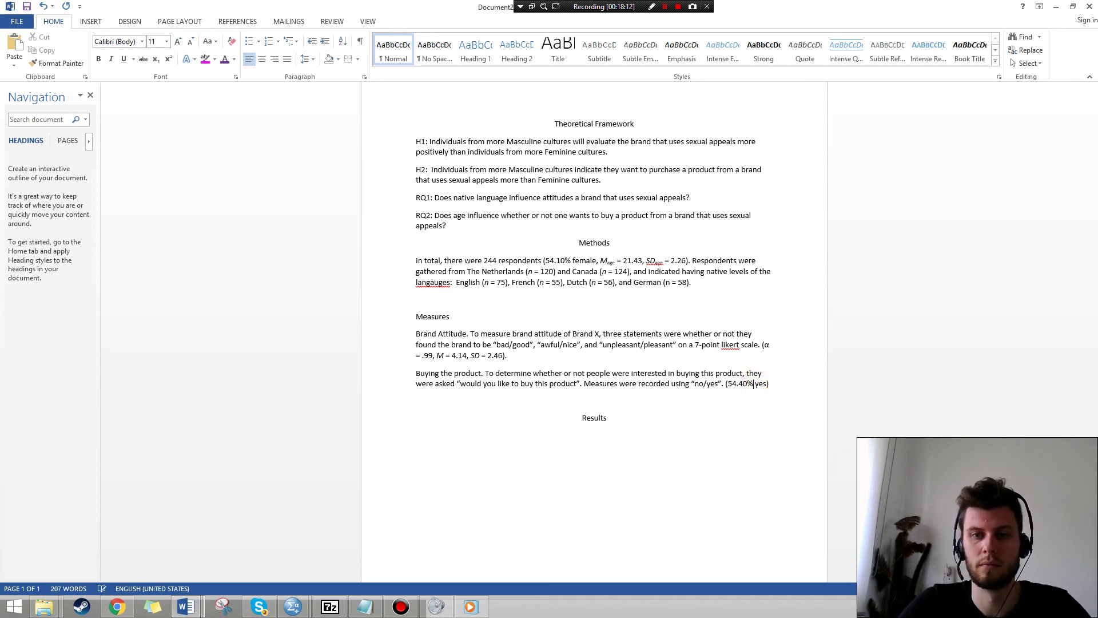
type("-")
key("End")
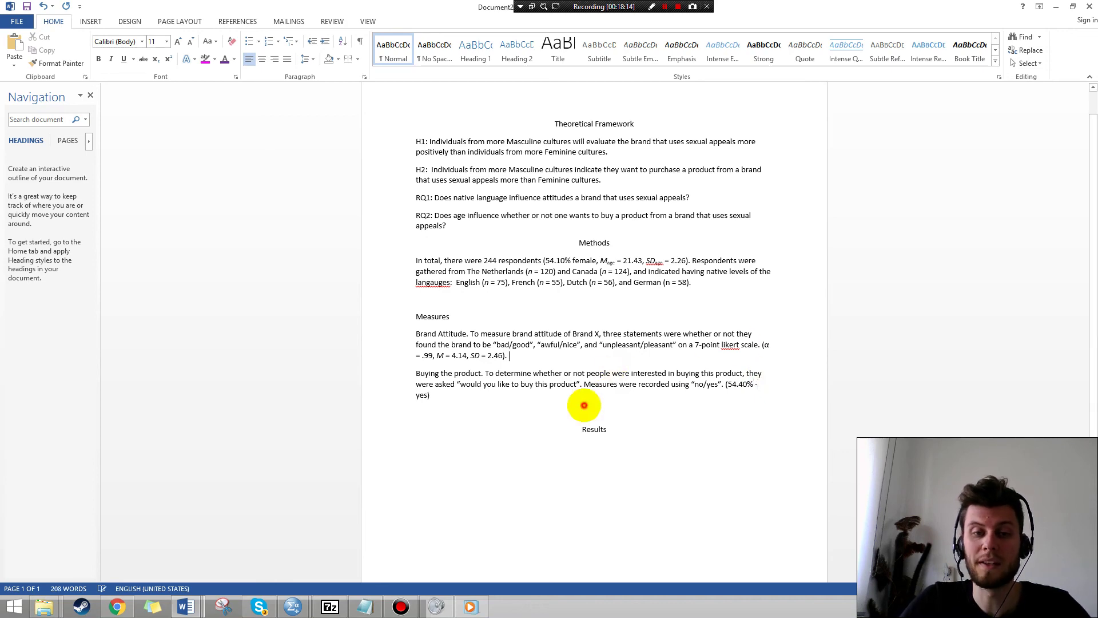
type(".")
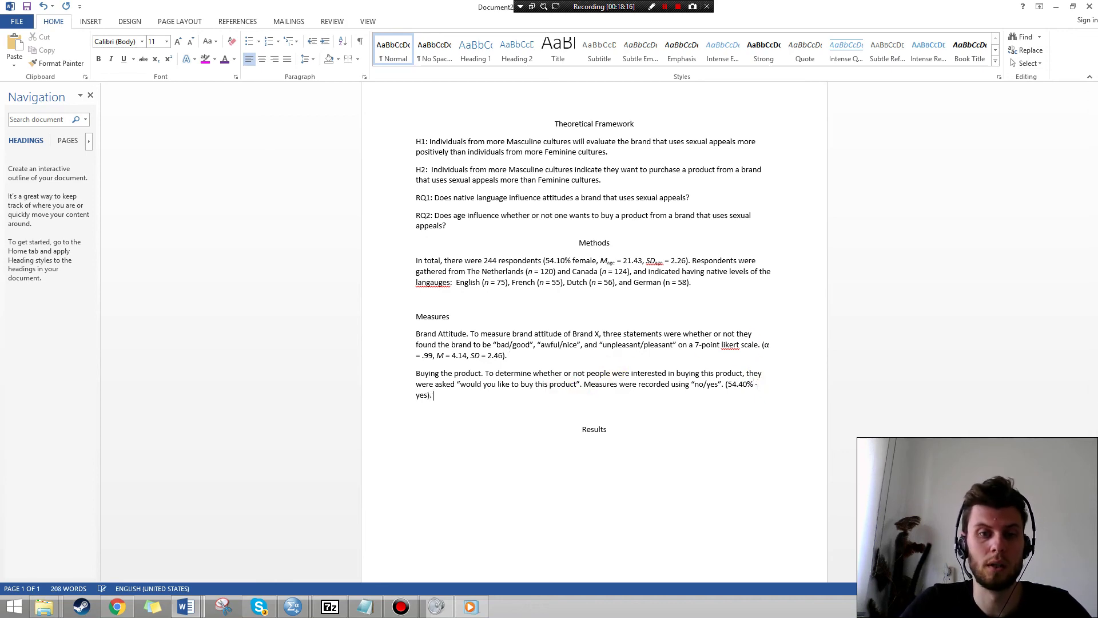
key("alt+Tab")
left_click(298, 597)
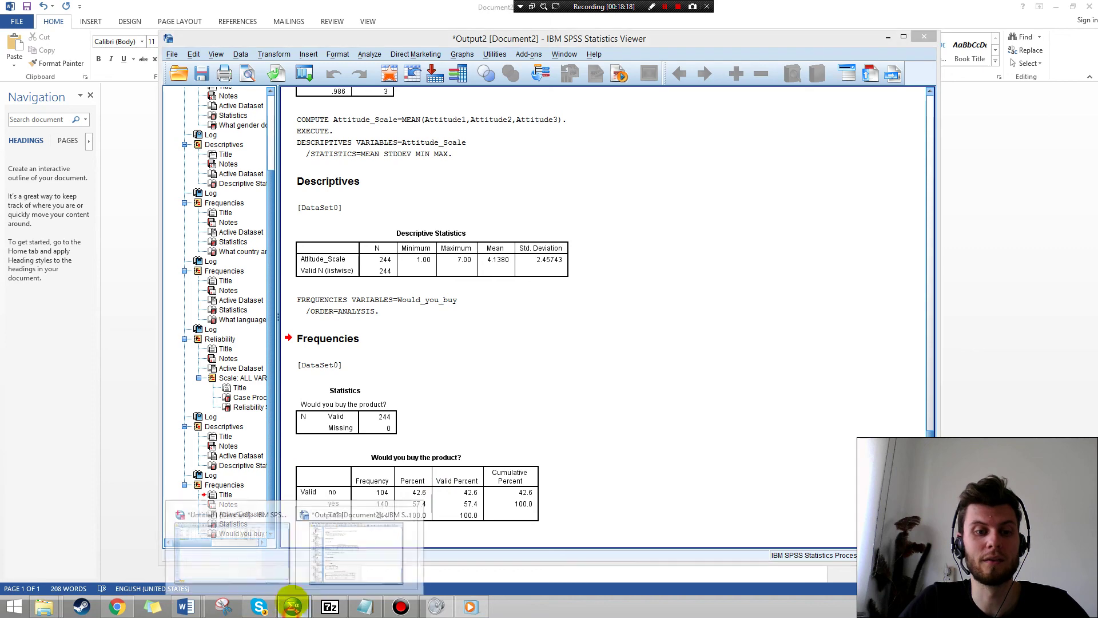
Switch to the Untitled1 Data Editor showing the nine variables, Attitude_Scale last.
left_click(231, 533)
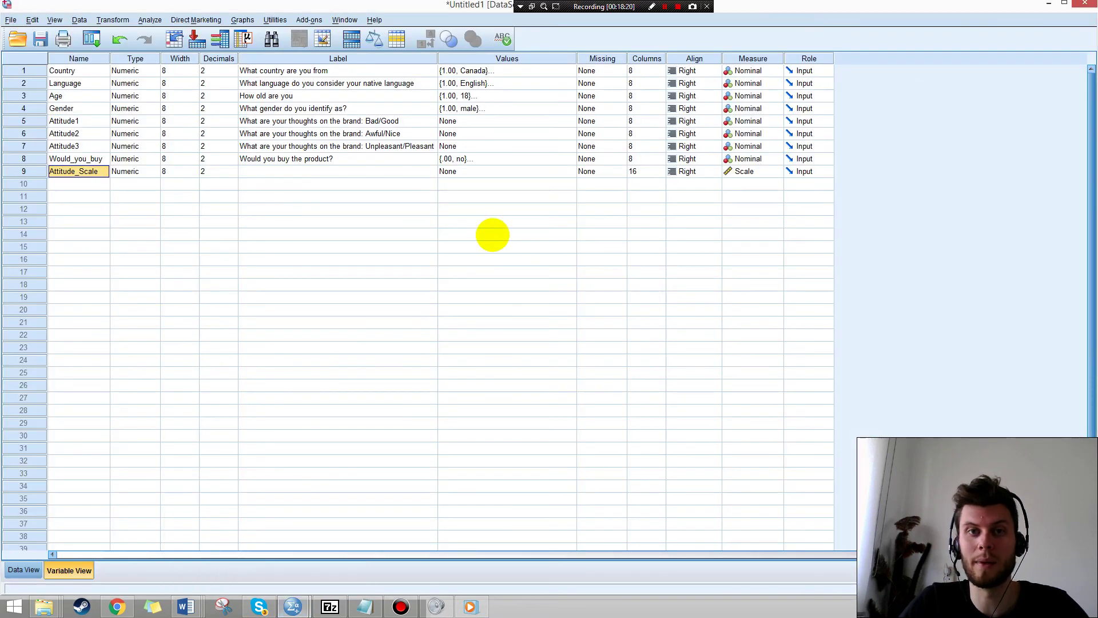